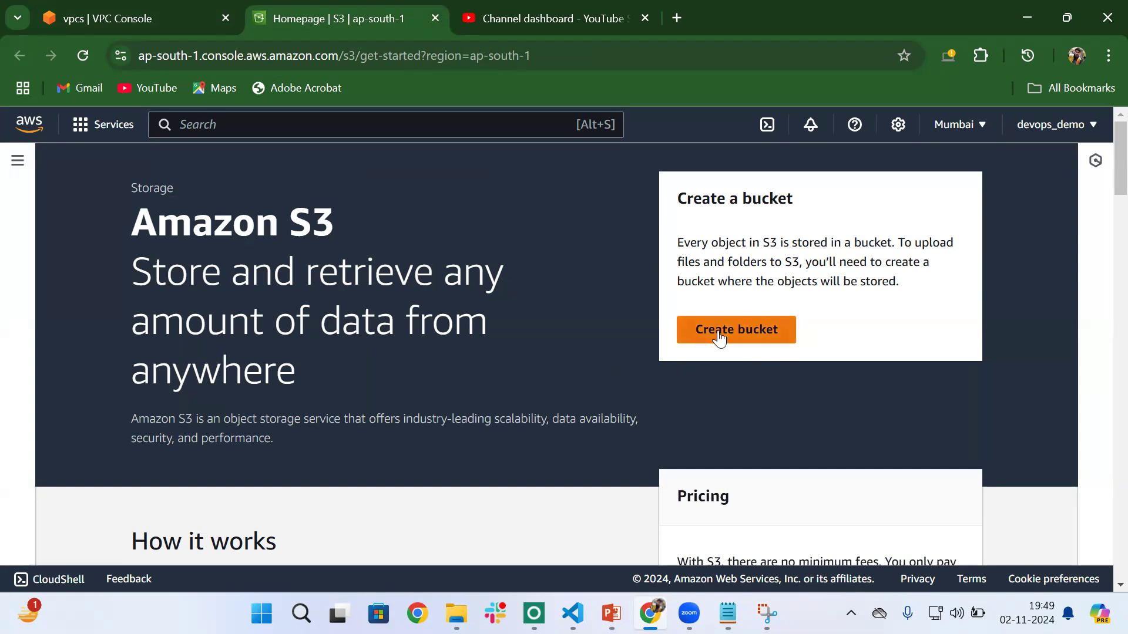
- Start creating a new S3 bucket and enter staticweb-bucket as its name
left_click(17, 162)
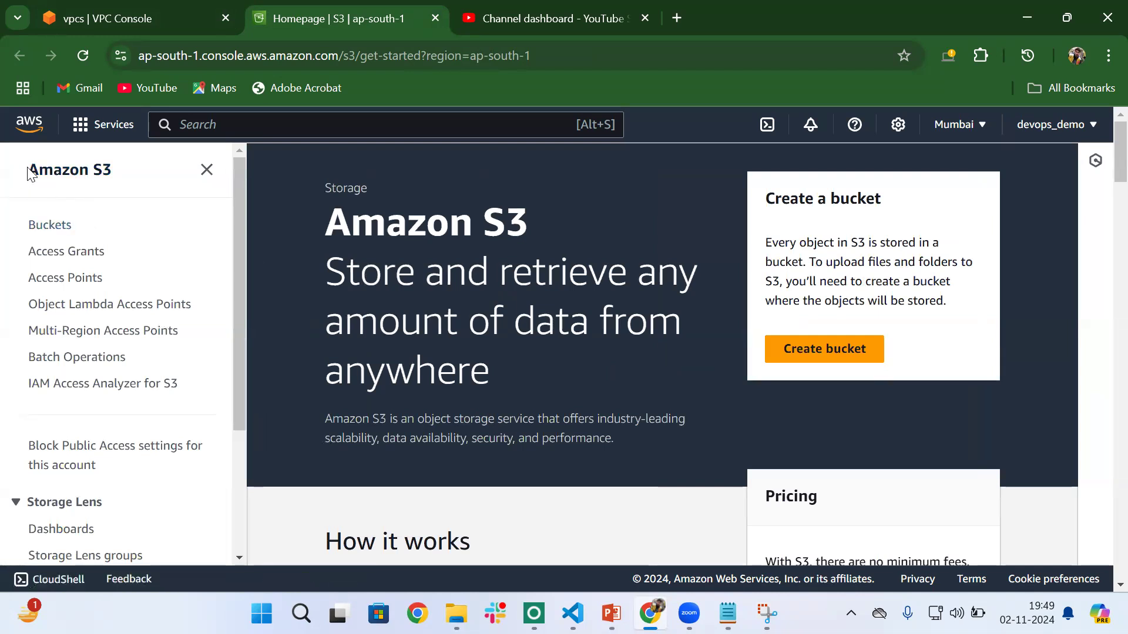
left_click(819, 355)
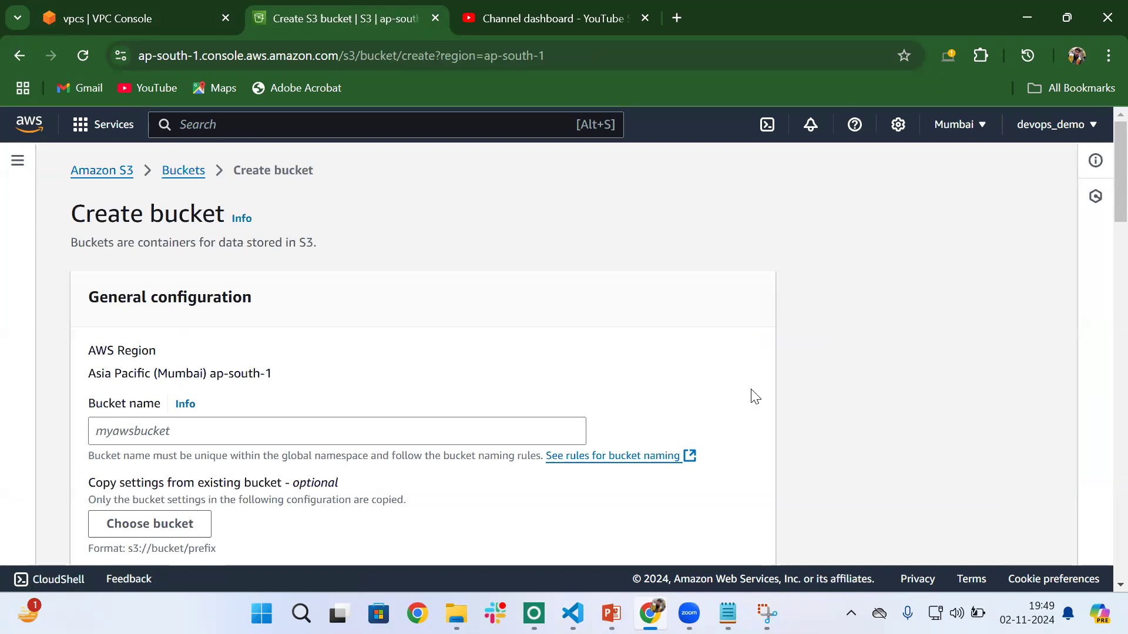
left_click(153, 426)
scroll(150, 382, "down", 3)
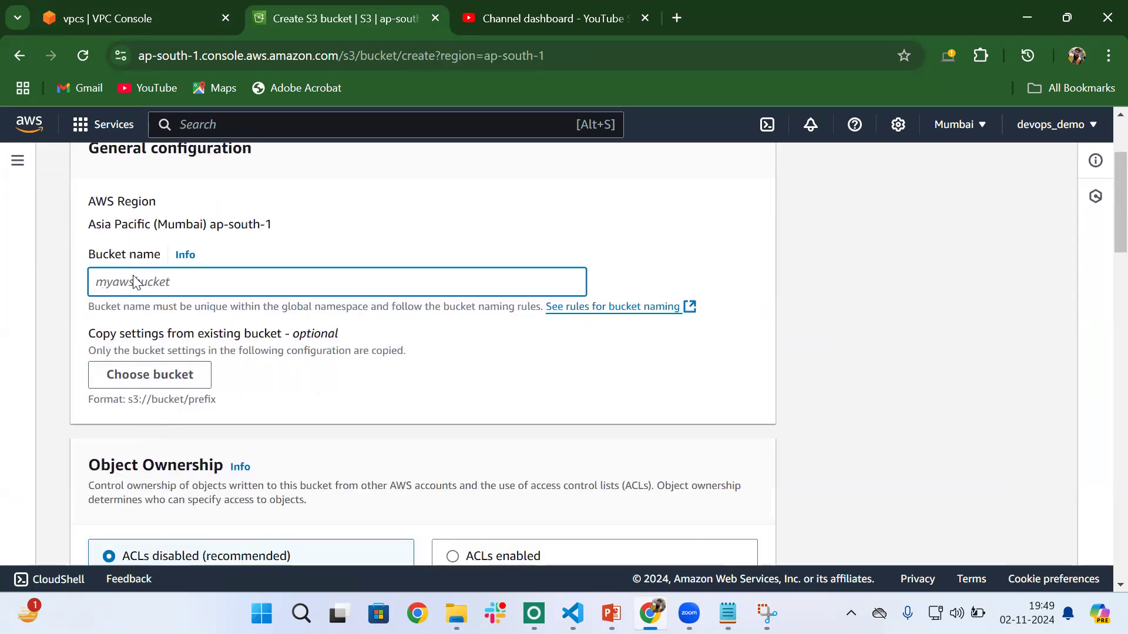
type("staticw")
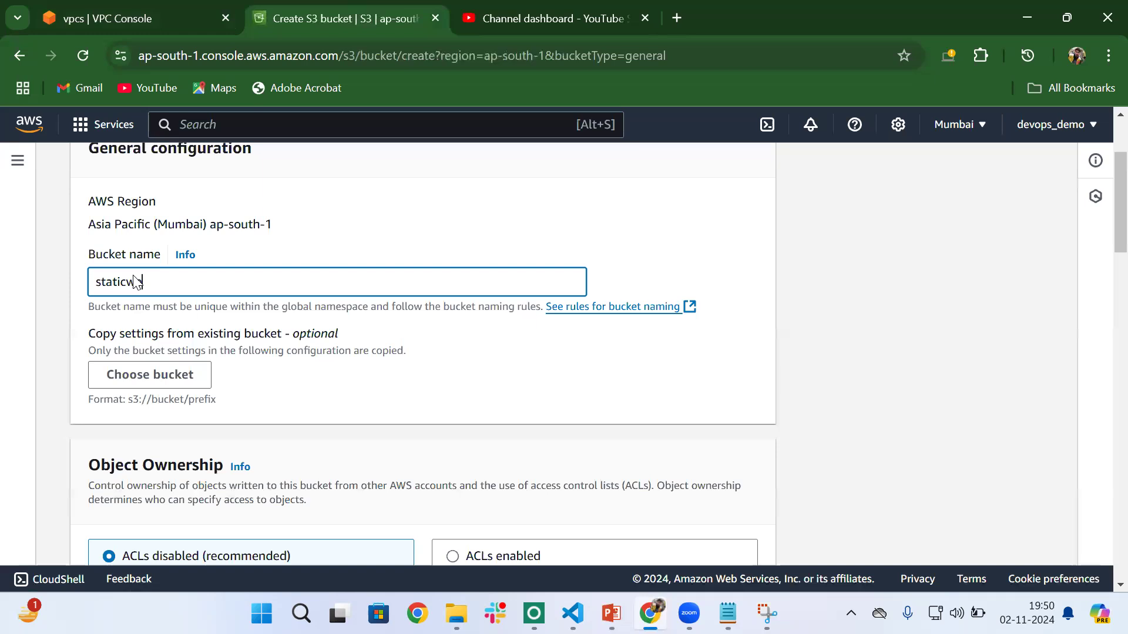
type("eb-bucket")
- Turn off Block all public access for the bucket and acknowledge that its contents might become public
scroll(338, 382, "down", 5)
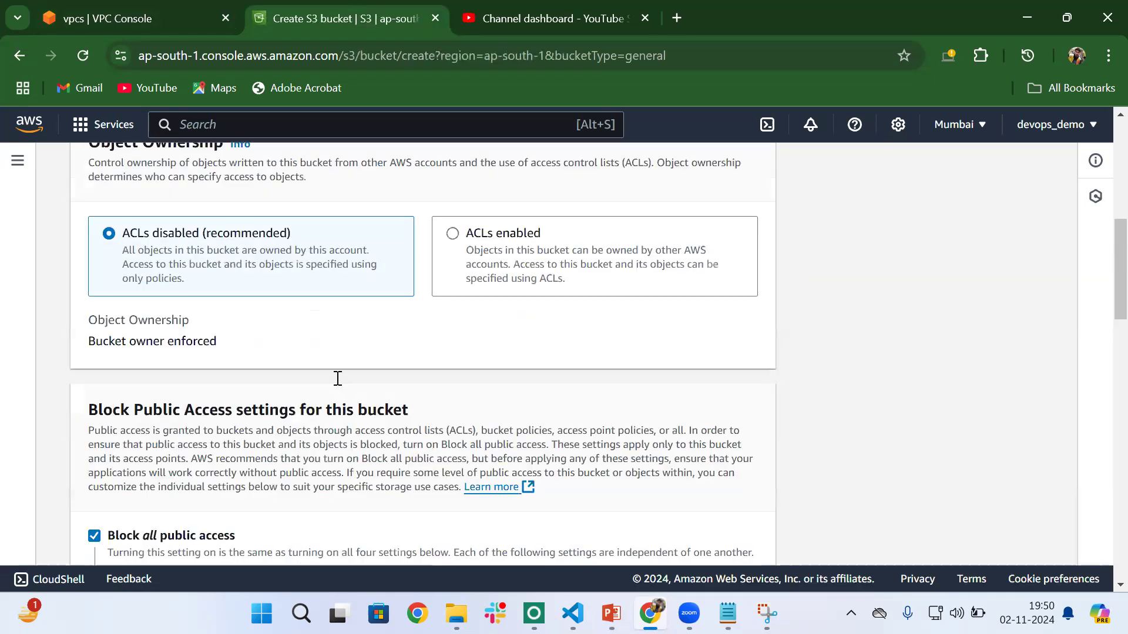
scroll(338, 378, "down", 18)
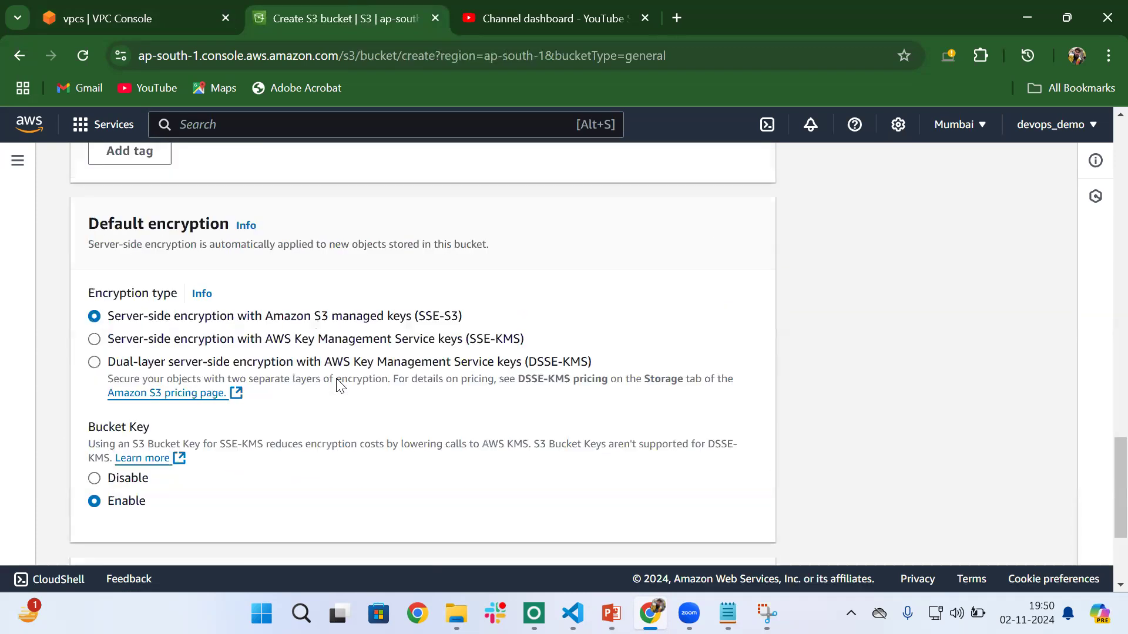
scroll(339, 384, "up", 15)
scroll(337, 384, "down", 6)
scroll(352, 385, "up", 5)
scroll(235, 368, "down", 2)
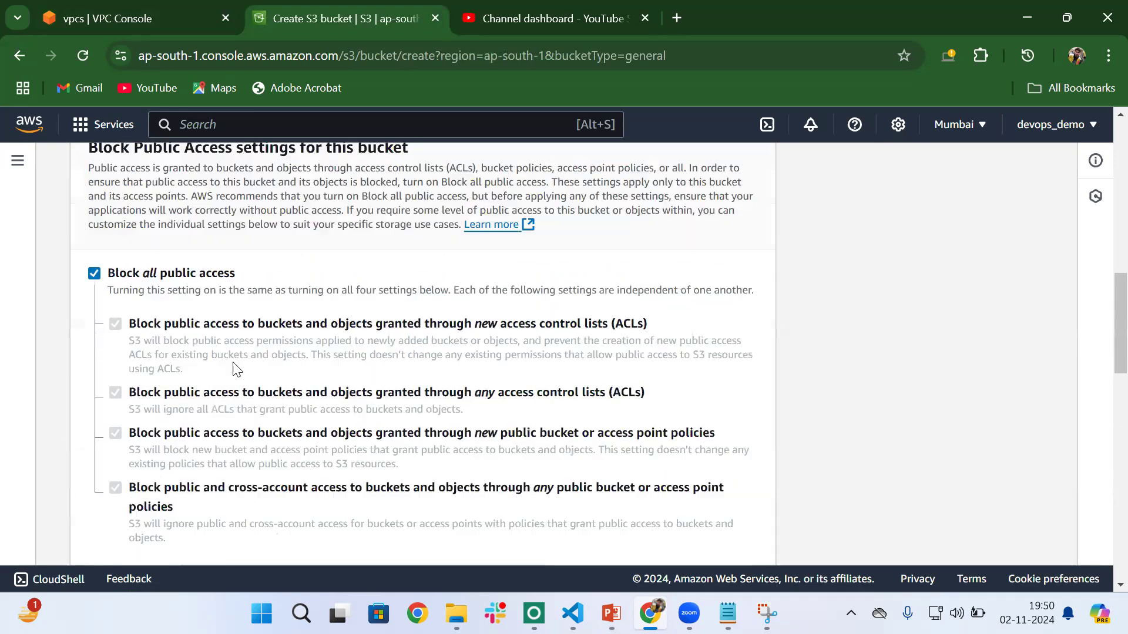
left_click(95, 275)
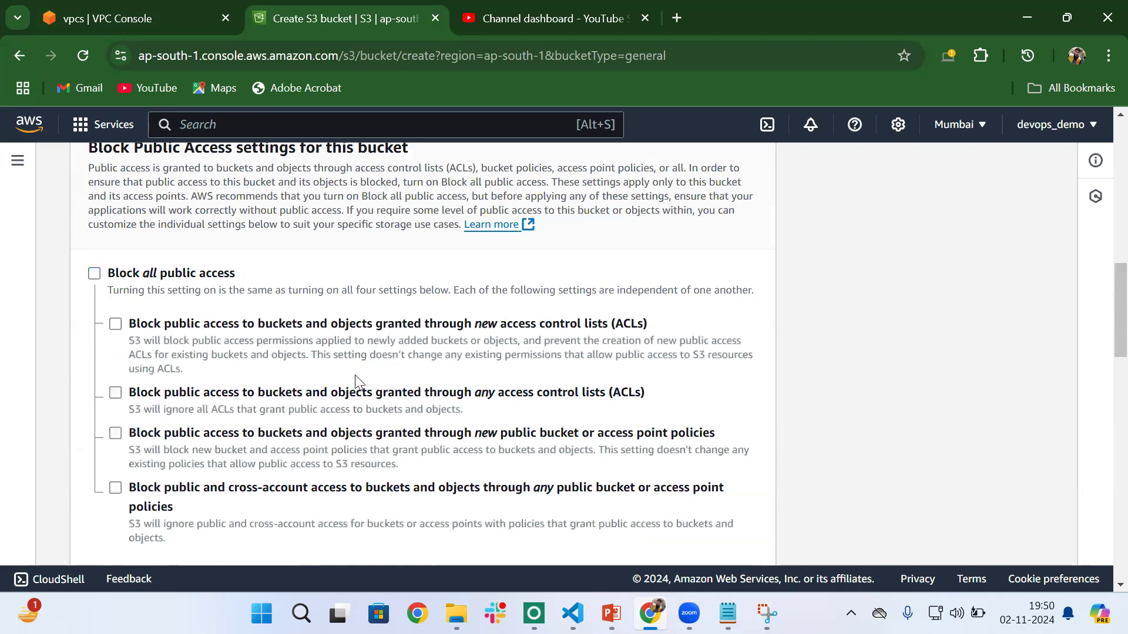
scroll(354, 378, "down", 1)
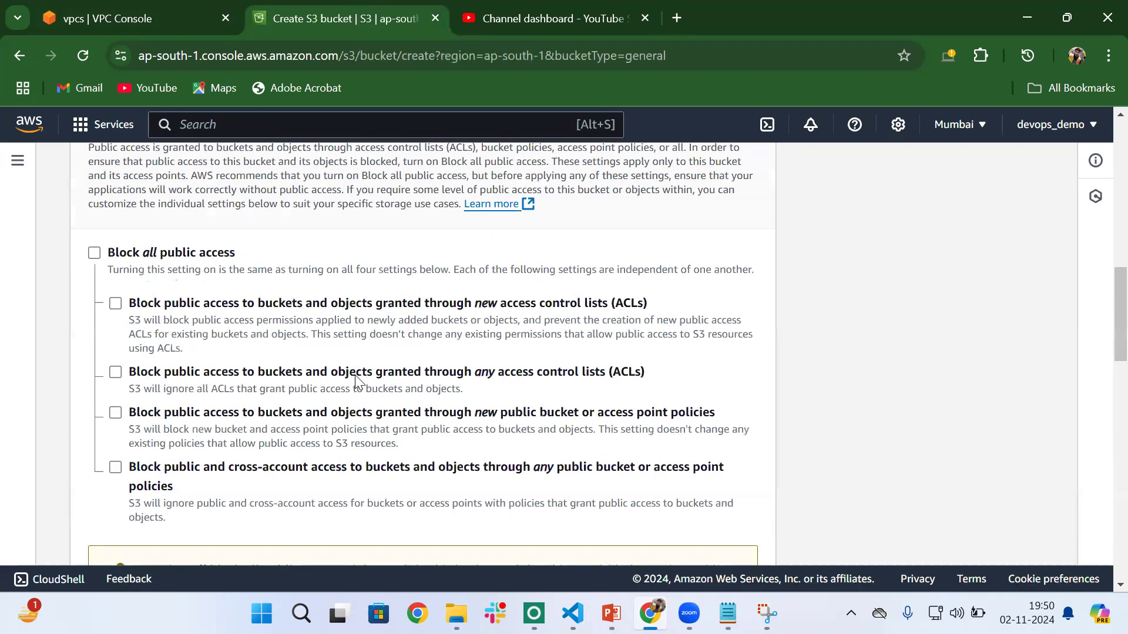
scroll(355, 378, "down", 4)
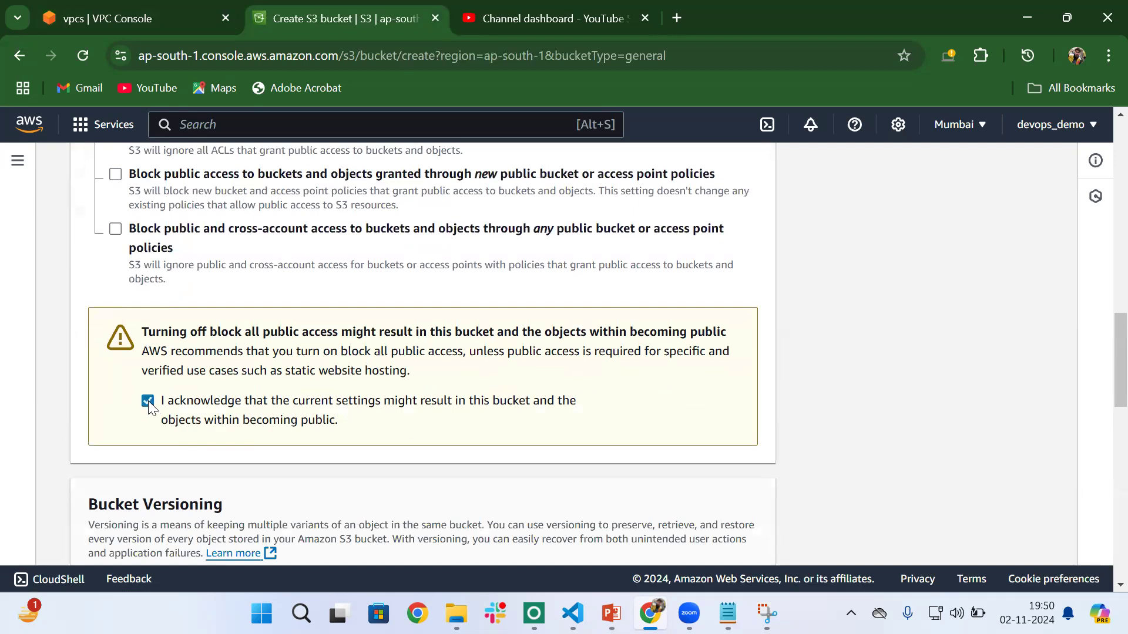
- Review the object ownership and public access settings, and try to create the bucket as staticweb-bucket
scroll(235, 258, "up", 5)
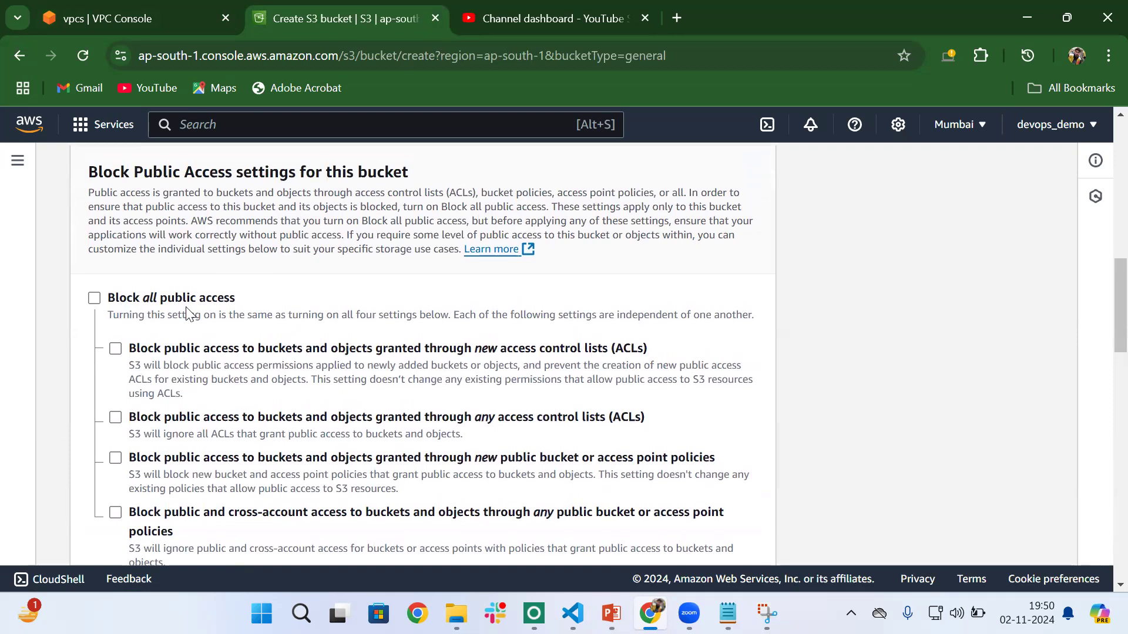
scroll(248, 320, "up", 3)
scroll(248, 320, "up", 7)
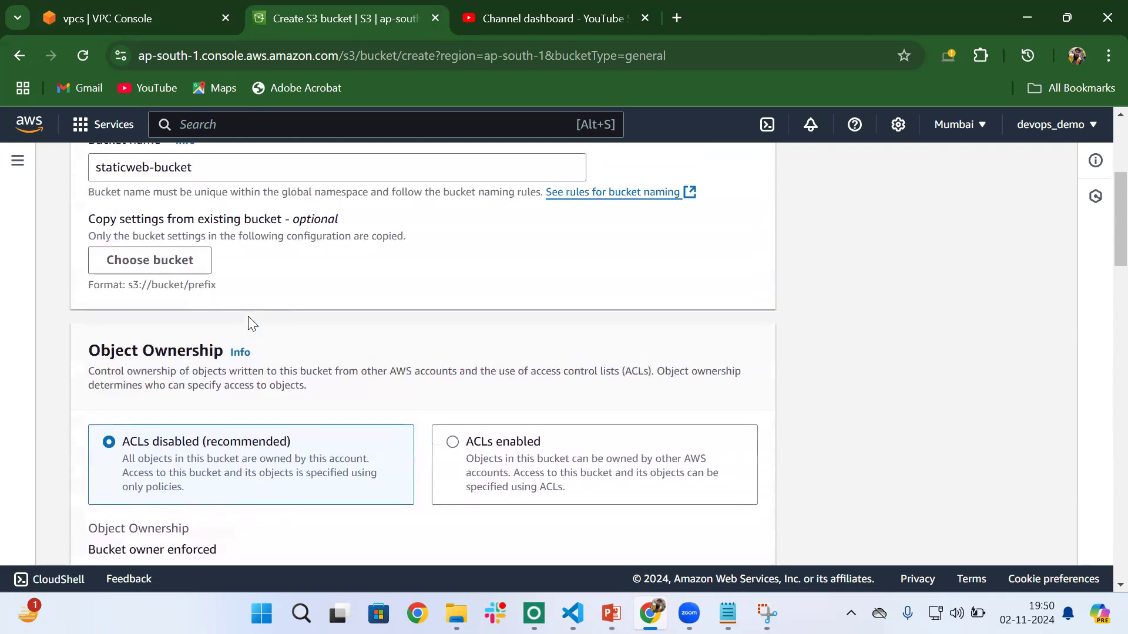
scroll(248, 321, "down", 5)
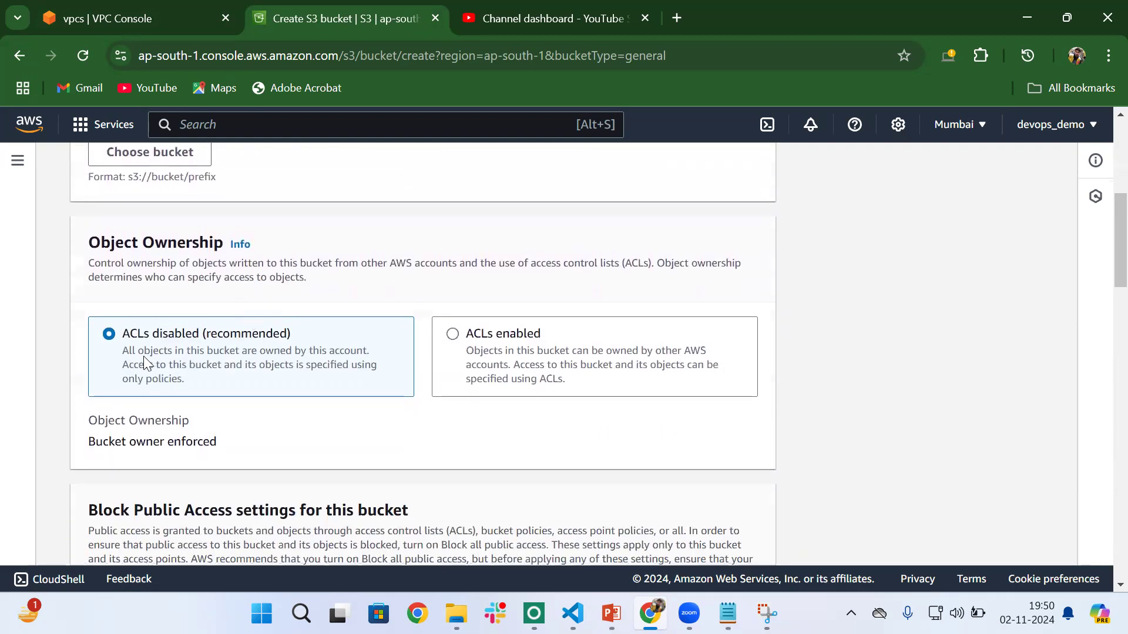
scroll(381, 449, "down", 18)
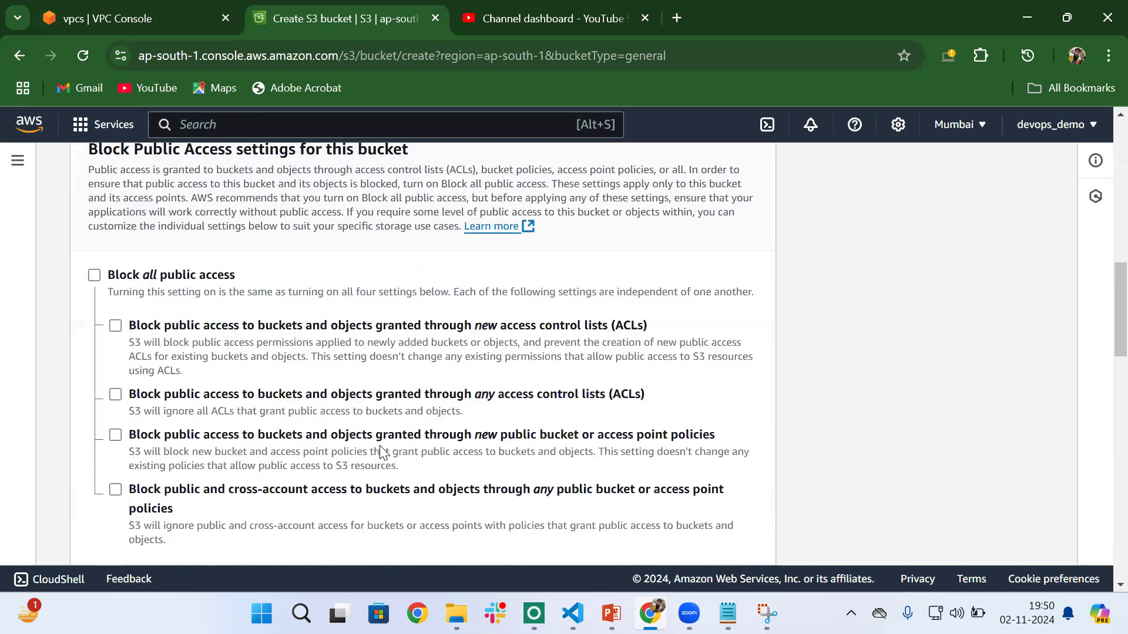
scroll(380, 446, "down", 9)
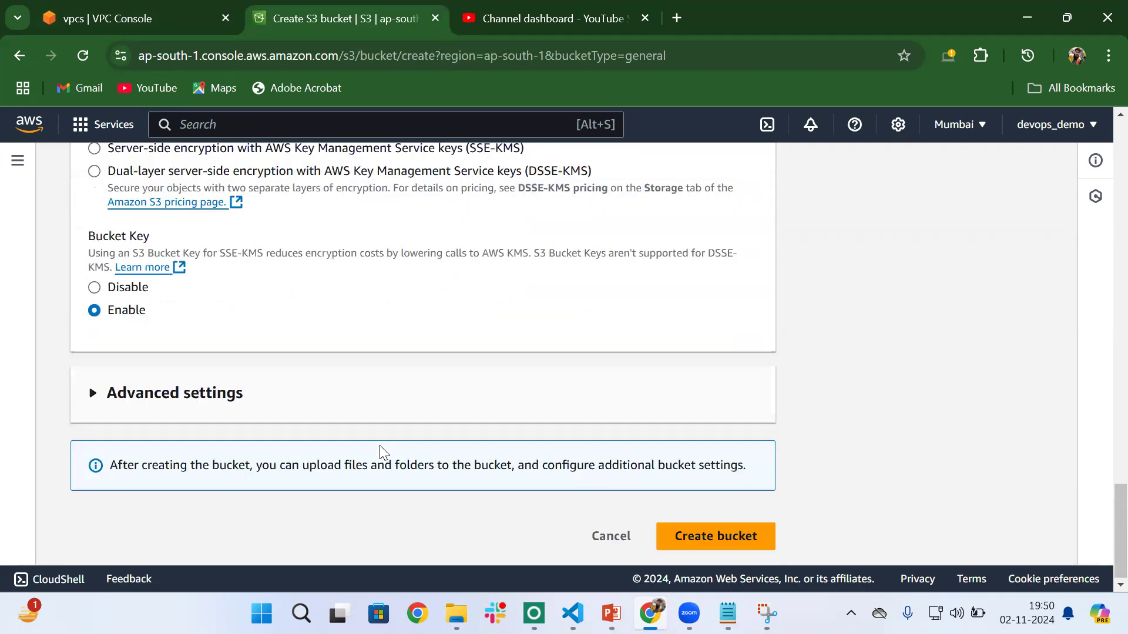
left_click(713, 534)
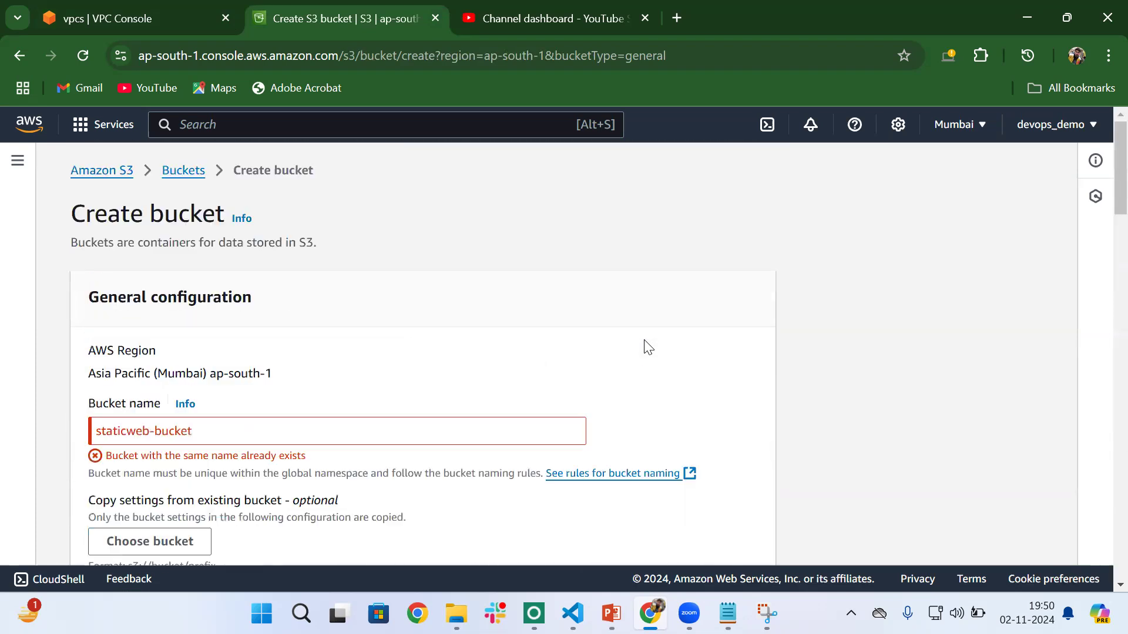
- Change the bucket name to staticweb1-bucket and create the bucket
left_click(135, 431)
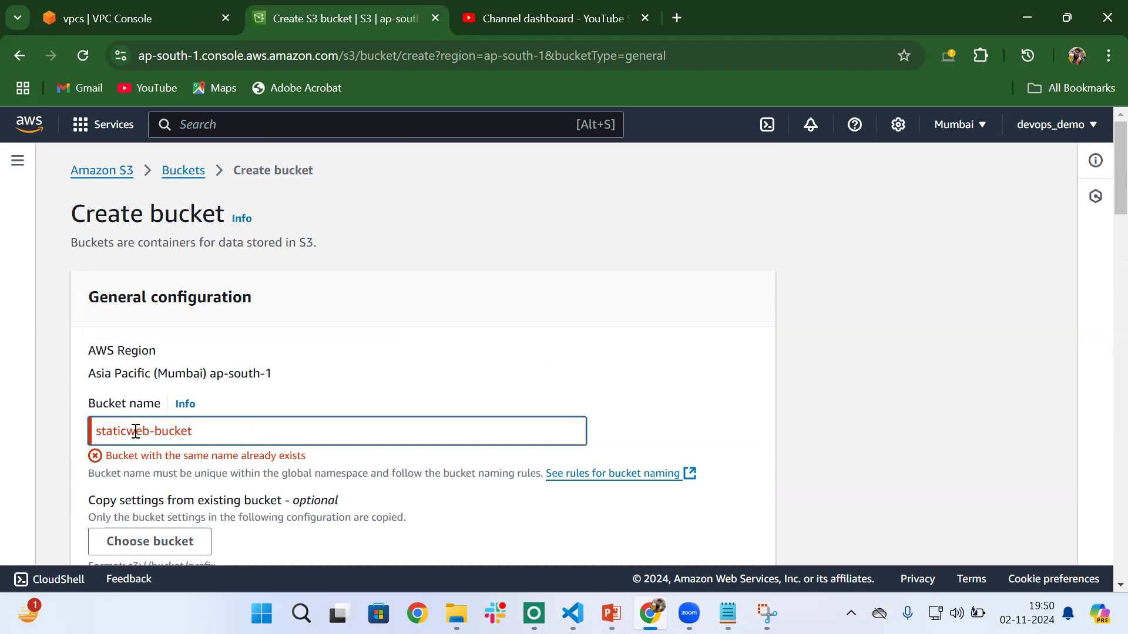
scroll(135, 431, "down", 1)
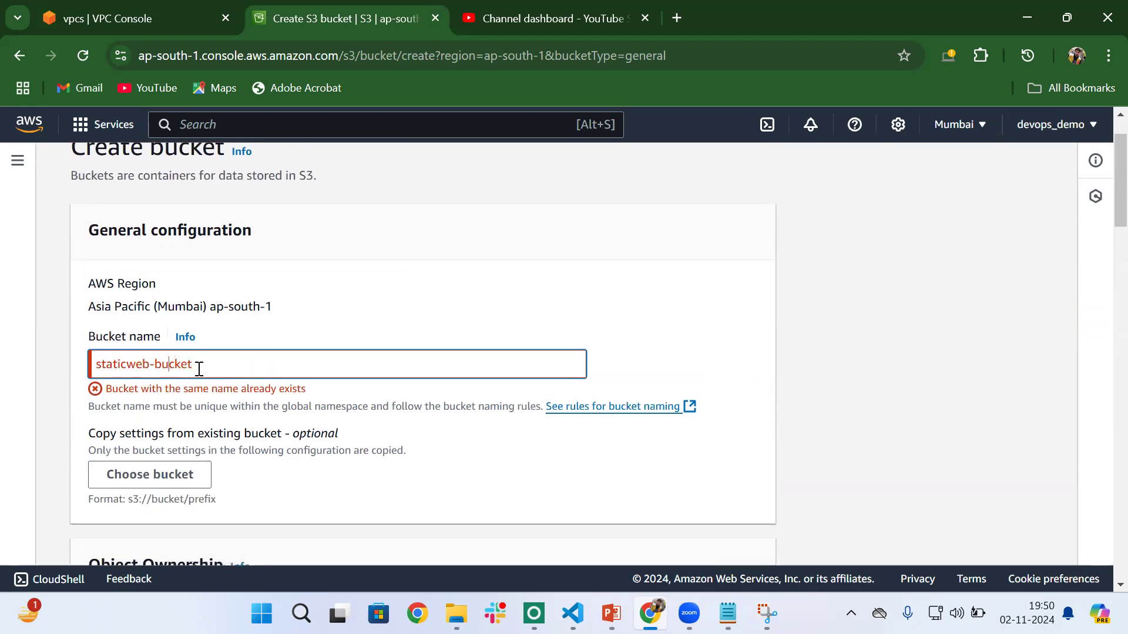
type("1")
left_click(357, 430)
scroll(506, 455, "down", 20)
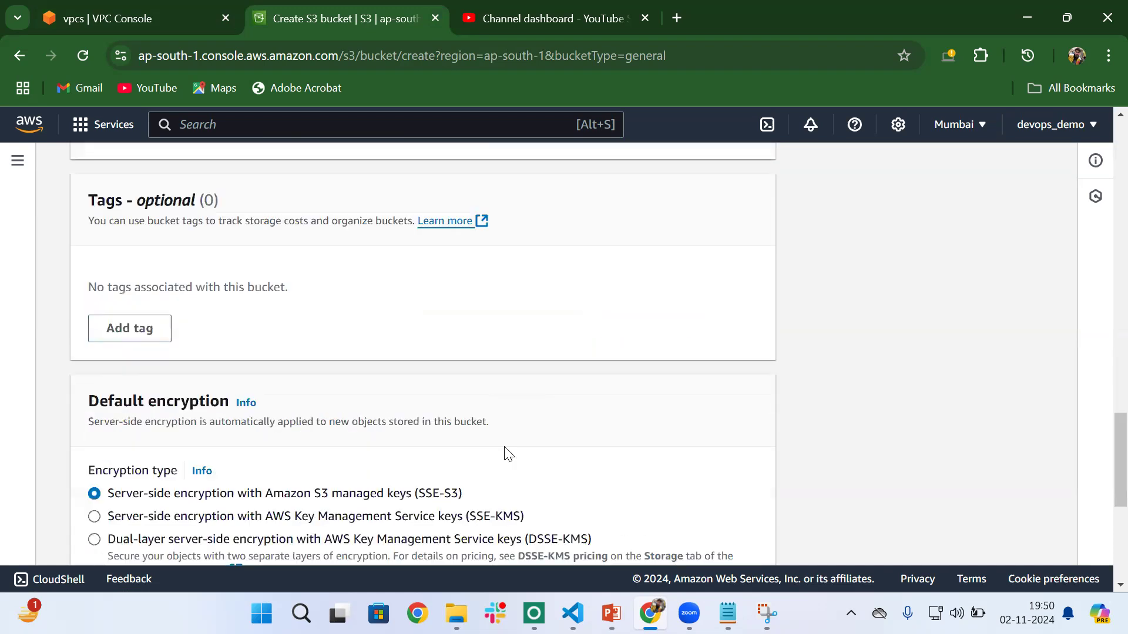
left_click(738, 537)
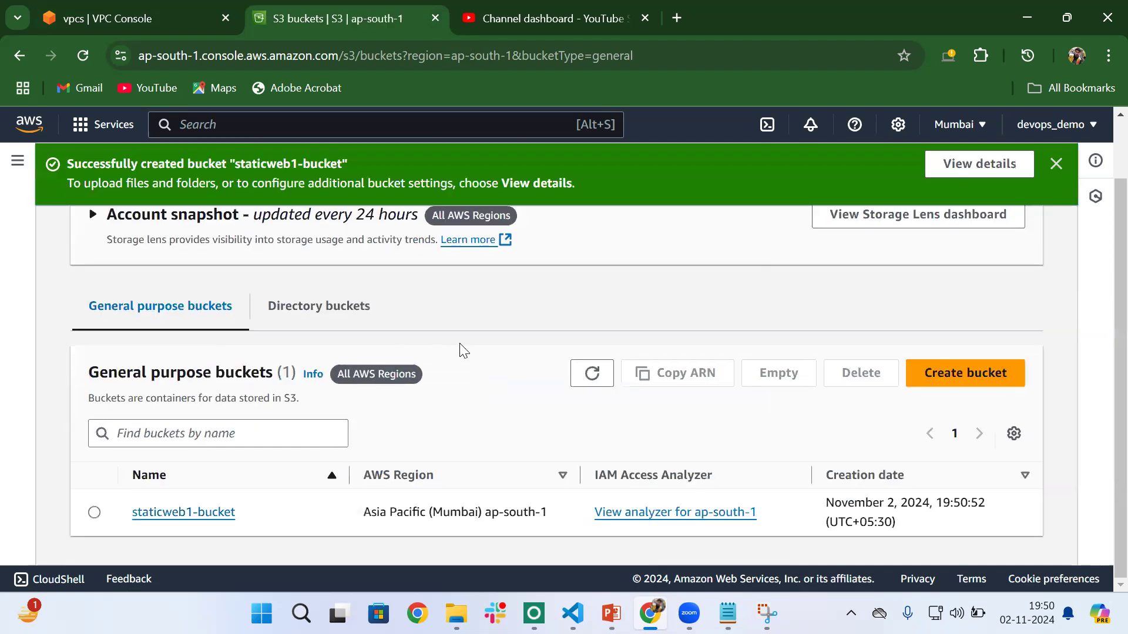
- Open staticweb1-bucket, begin an upload, and select vpc_endpoint.pem from the Downloads folder
left_click(188, 516)
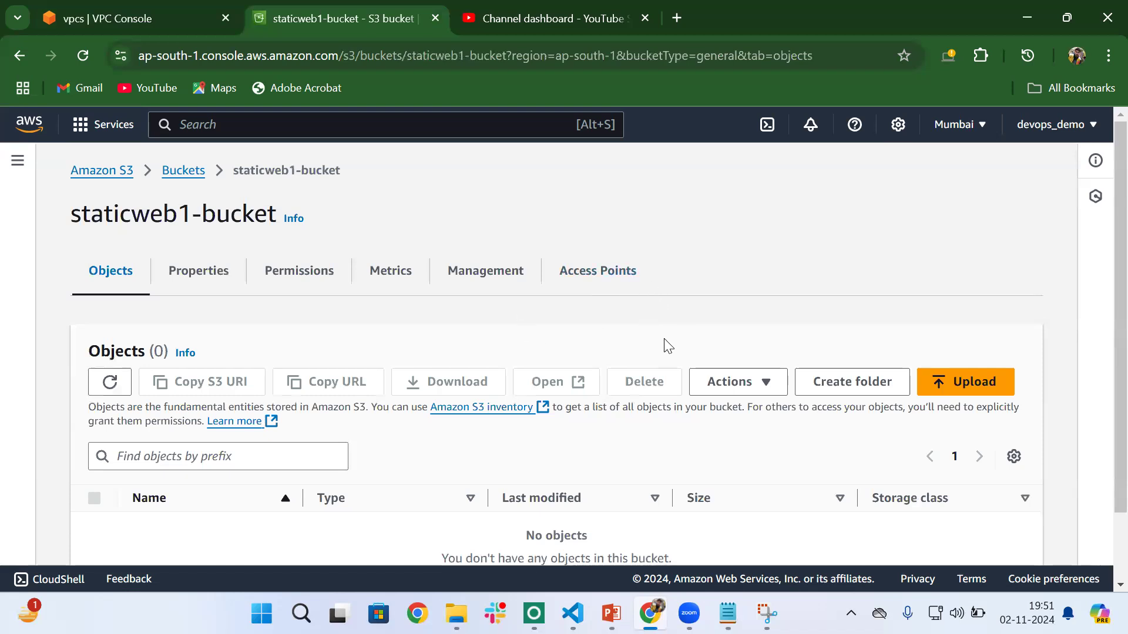
scroll(703, 397, "down", 2)
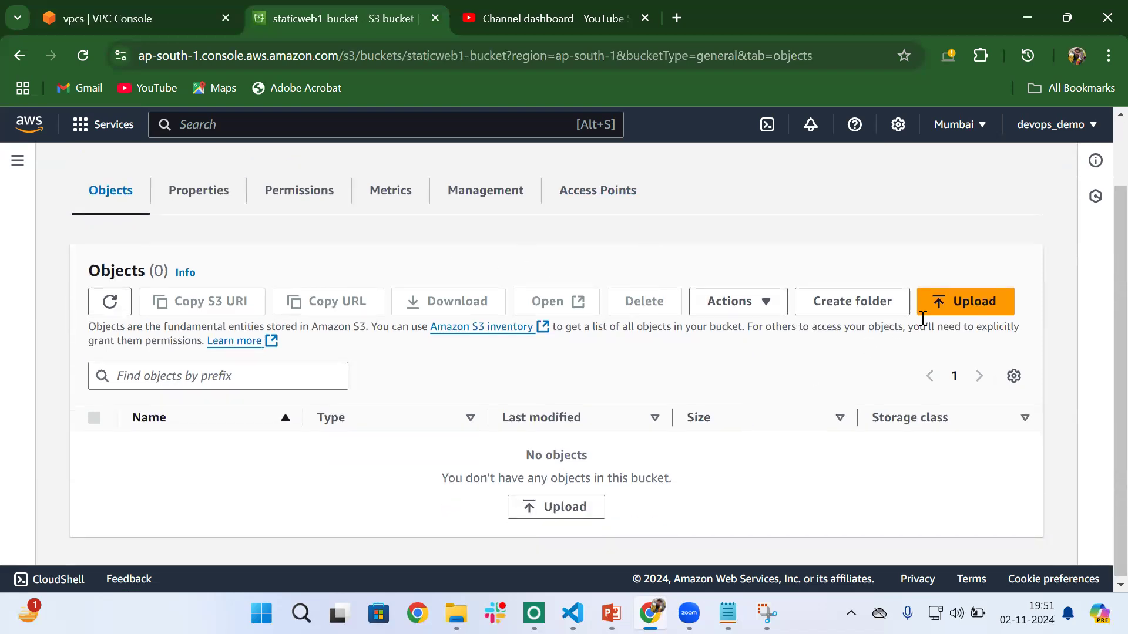
left_click(550, 505)
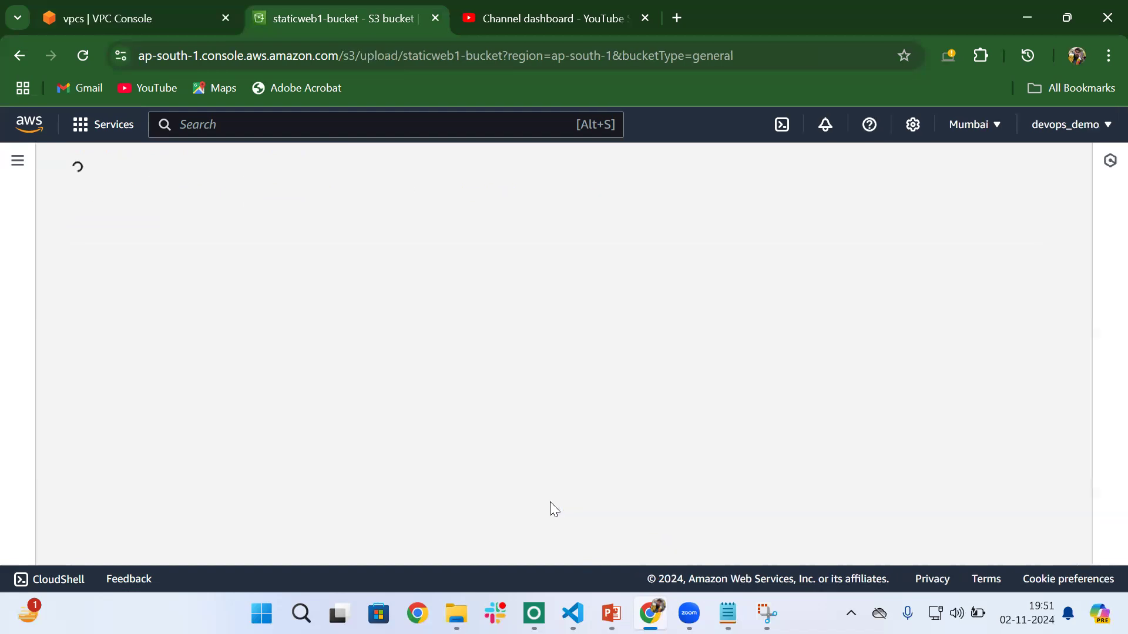
scroll(337, 433, "down", 3)
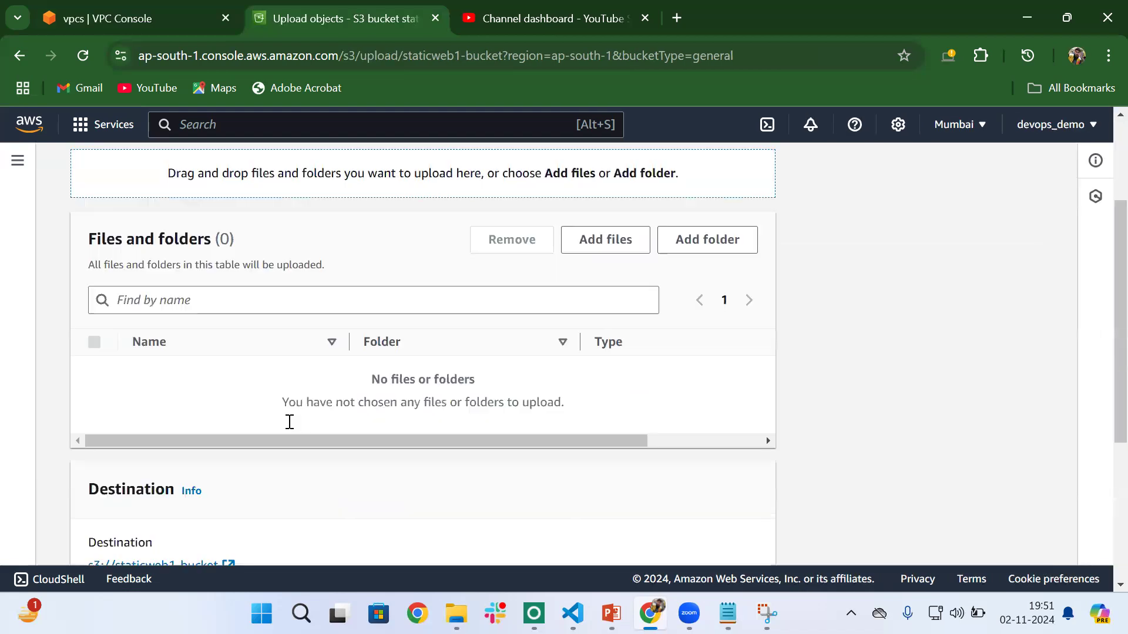
left_click(605, 198)
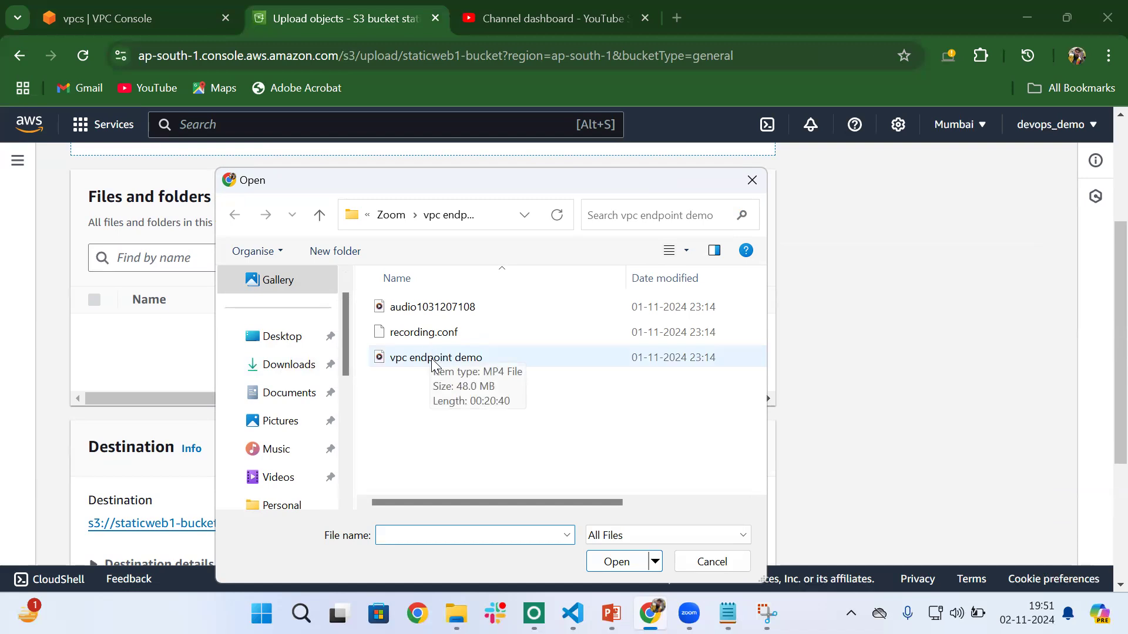
left_click(282, 370)
left_click(464, 332)
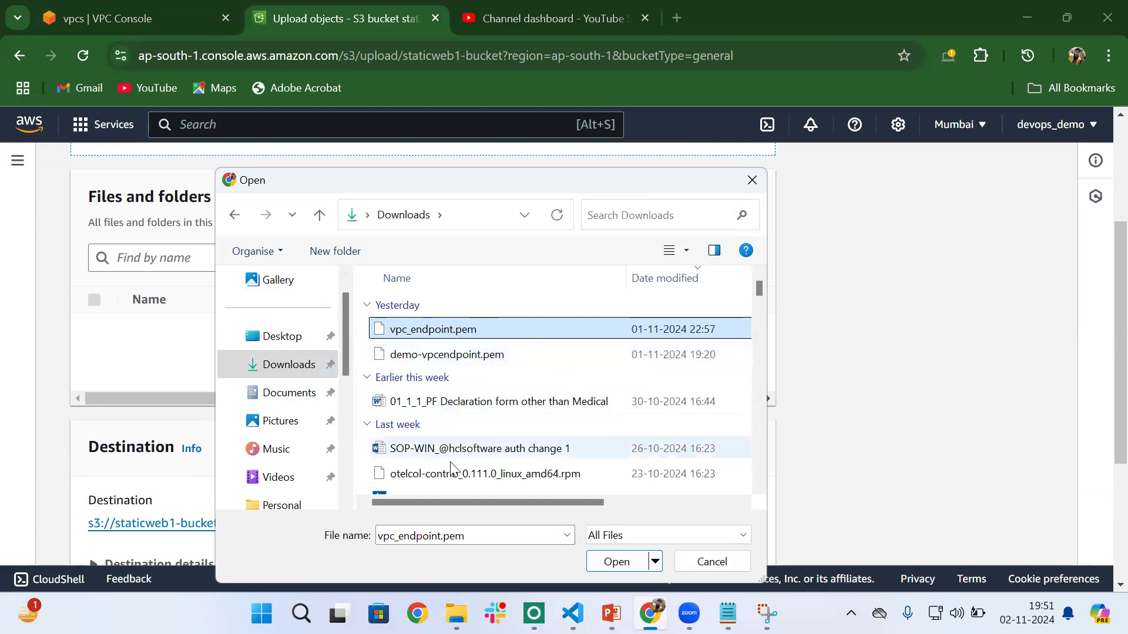
- Open vpc_endpoint.pem in Notepad just once and look through its contents
right_click(435, 329)
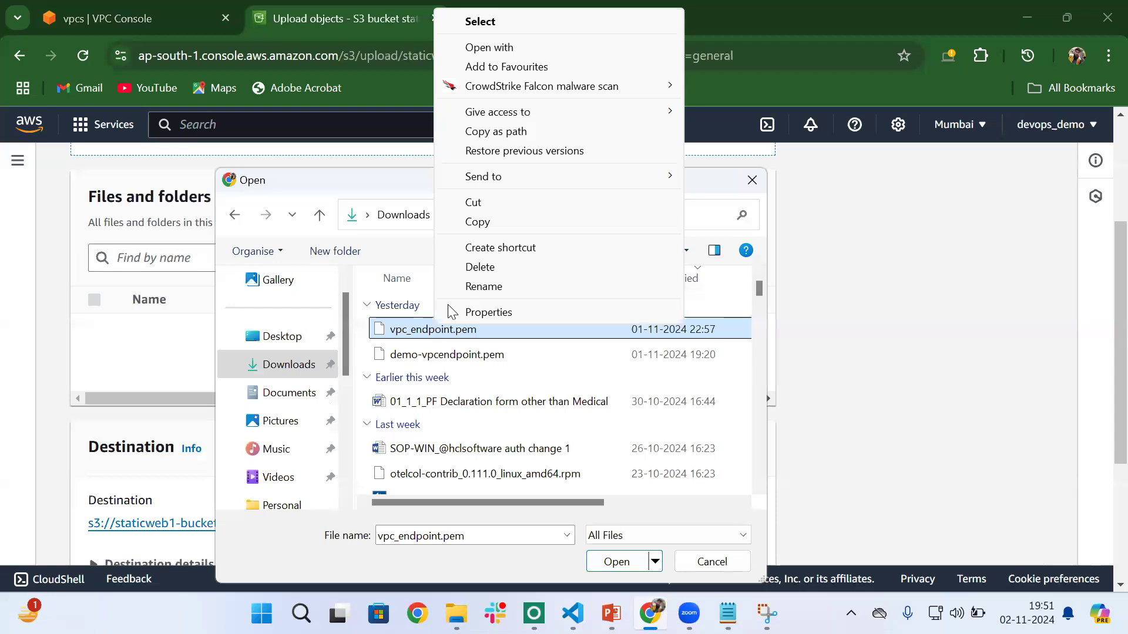
left_click(488, 49)
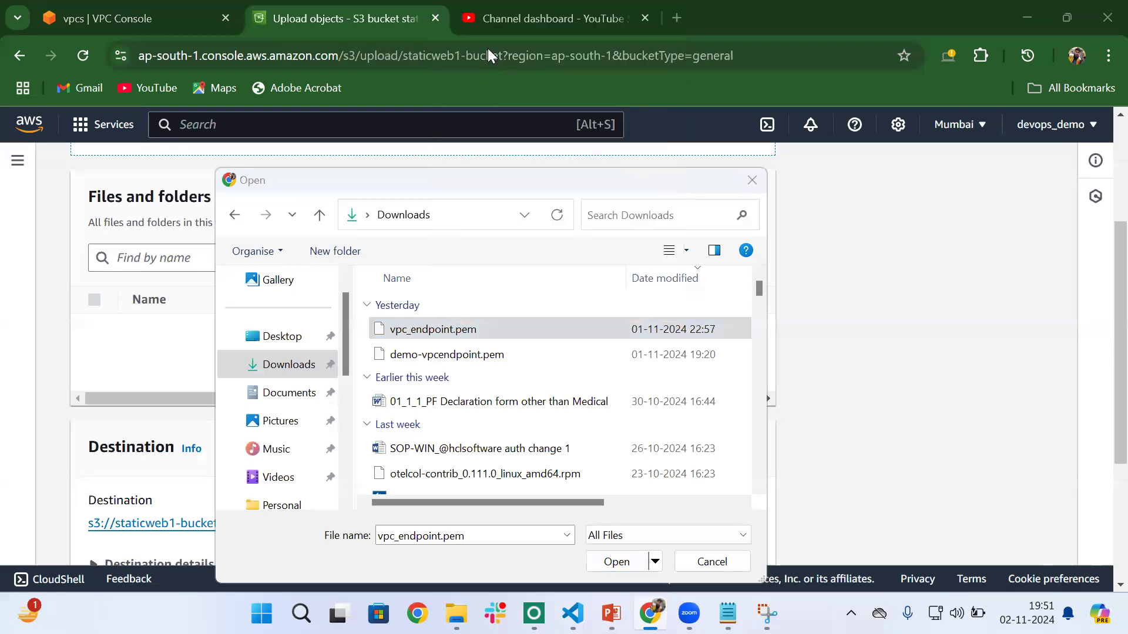
left_click(469, 173)
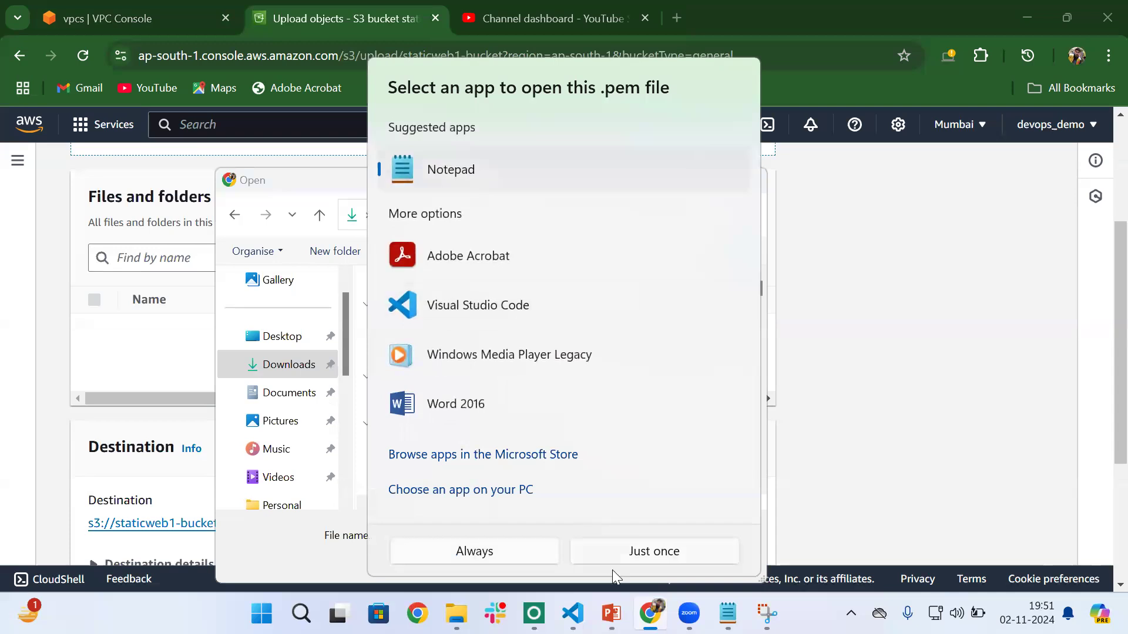
left_click(675, 558)
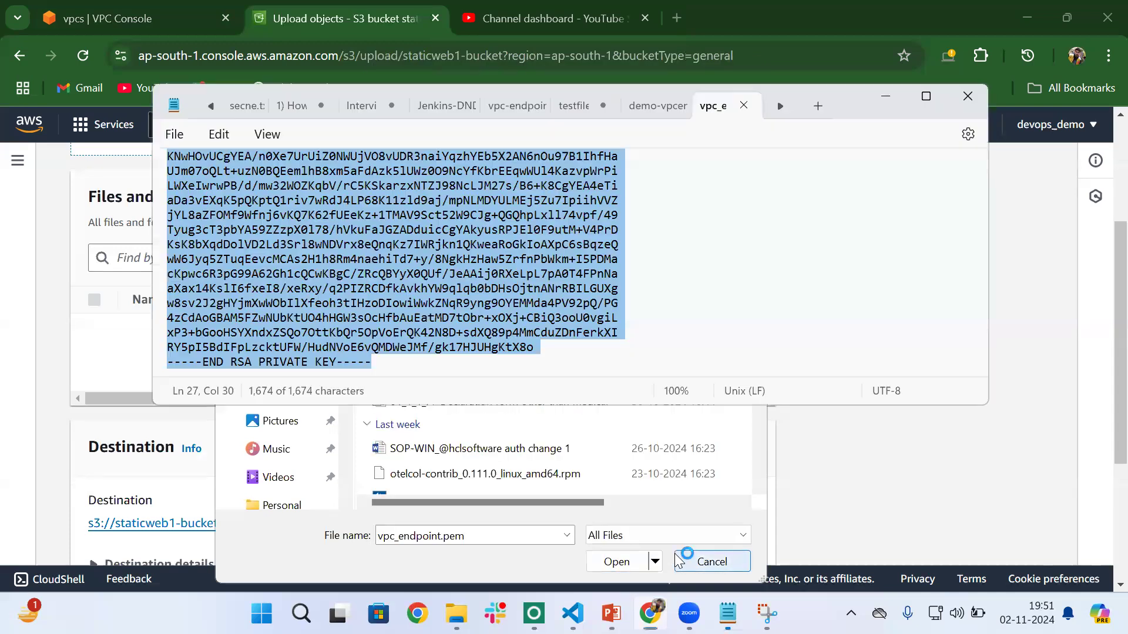
left_click(295, 253)
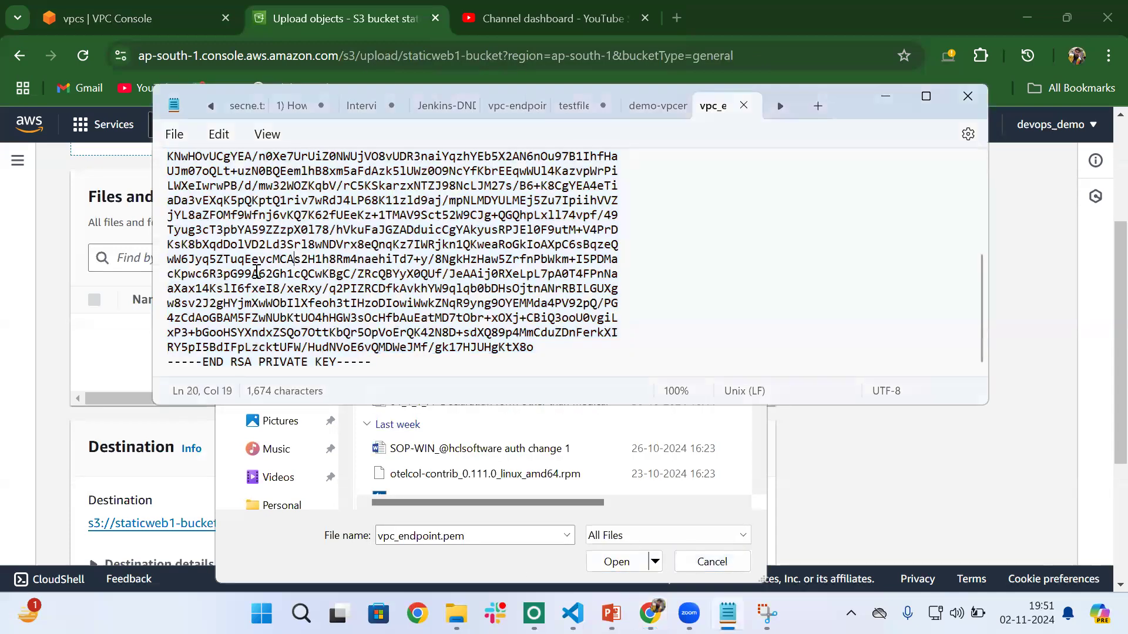
scroll(280, 250, "up", 6)
scroll(280, 251, "down", 1)
scroll(280, 251, "down", 4)
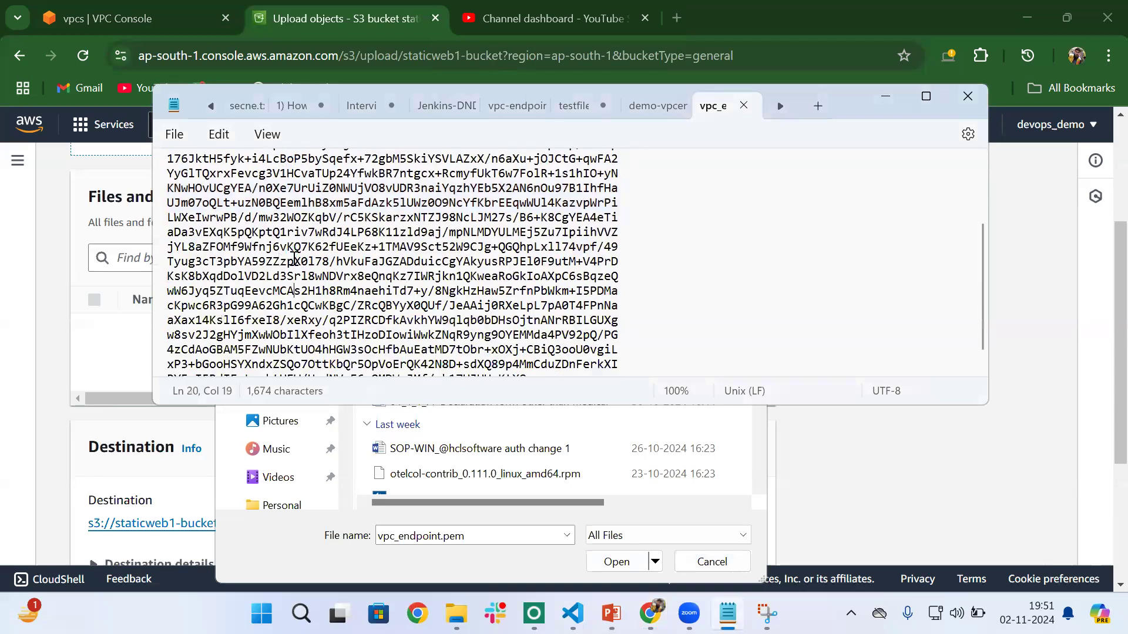
- Upload the selected vpc_endpoint.pem to staticweb1-bucket and close the upload status page
left_click(872, 496)
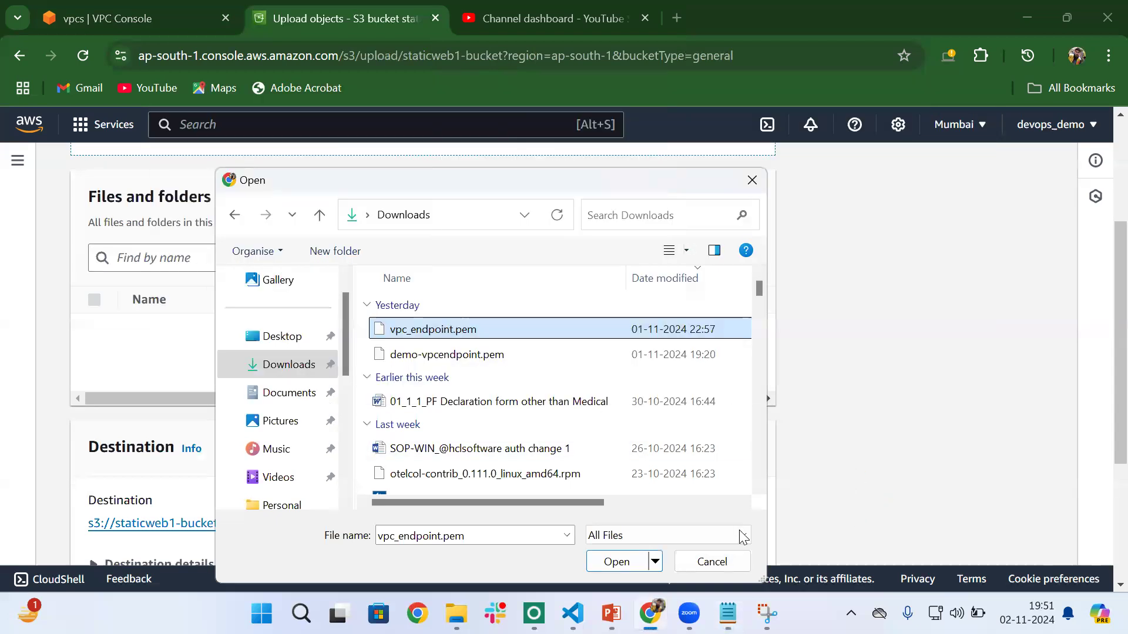
left_click(613, 561)
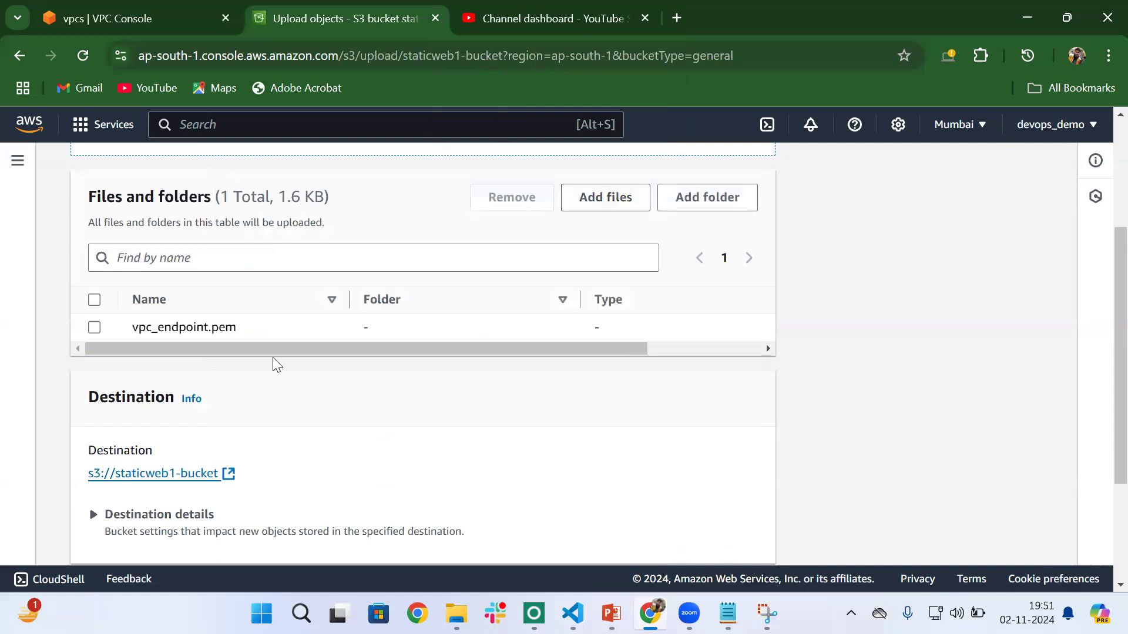
scroll(274, 363, "down", 3)
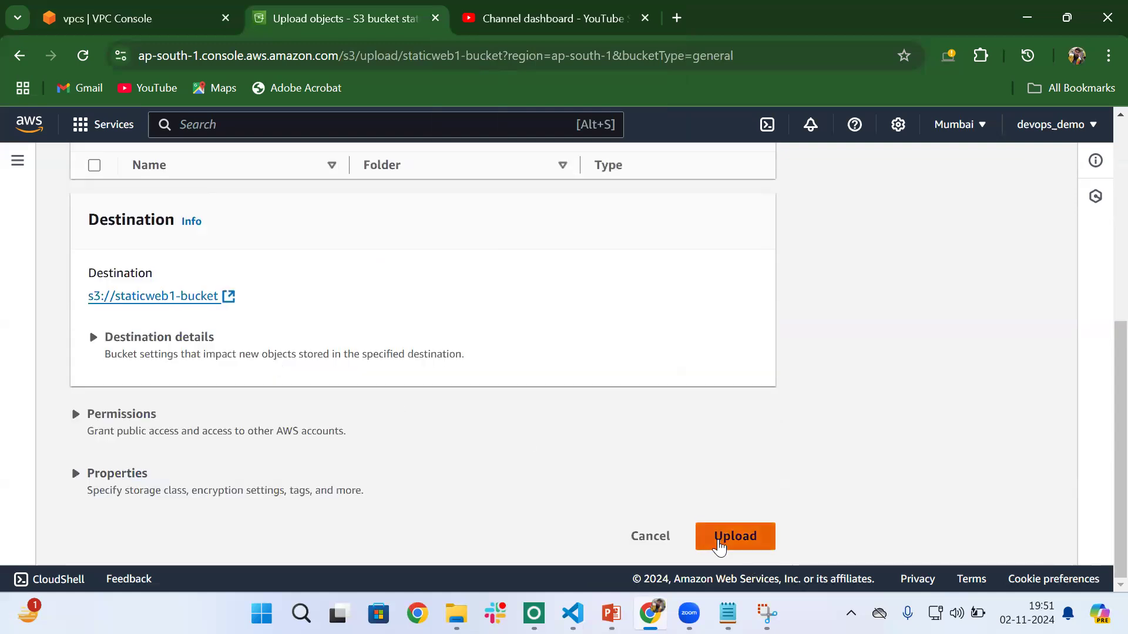
left_click(719, 537)
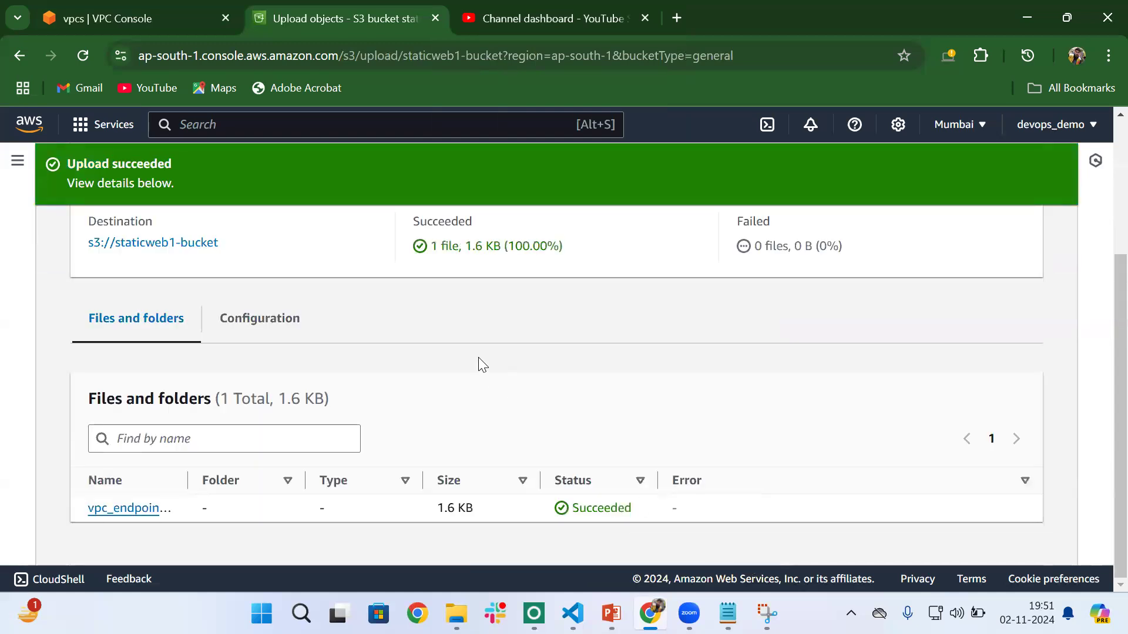
scroll(480, 364, "up", 3)
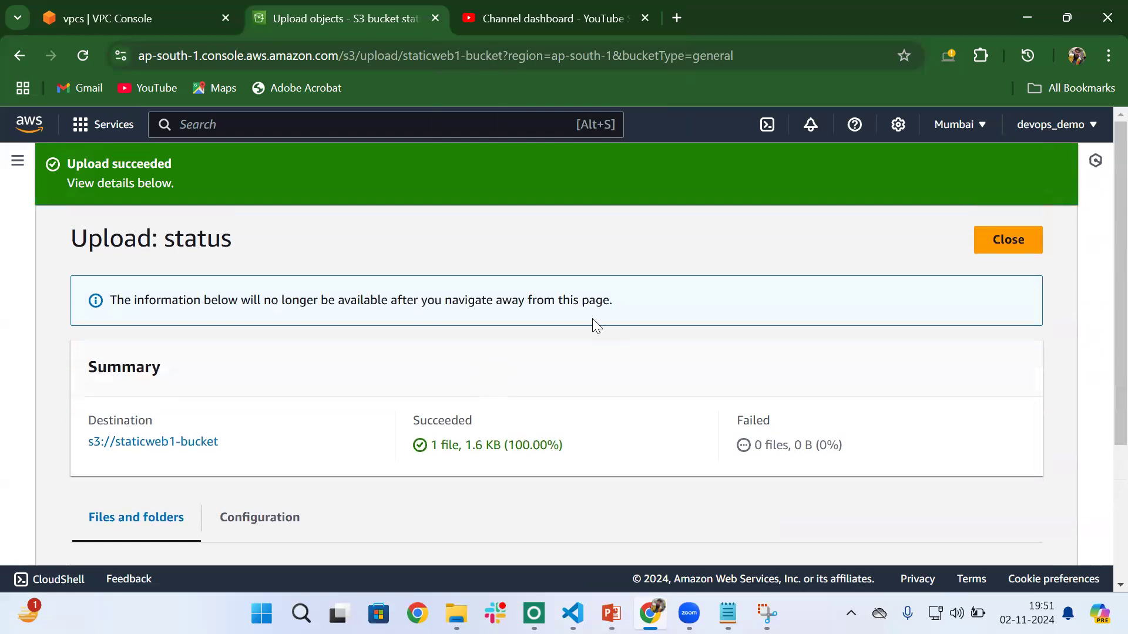
left_click(1001, 239)
- View the object details of vpc_endpoint.pem in staticweb1-bucket and open the object
scroll(608, 317, "down", 1)
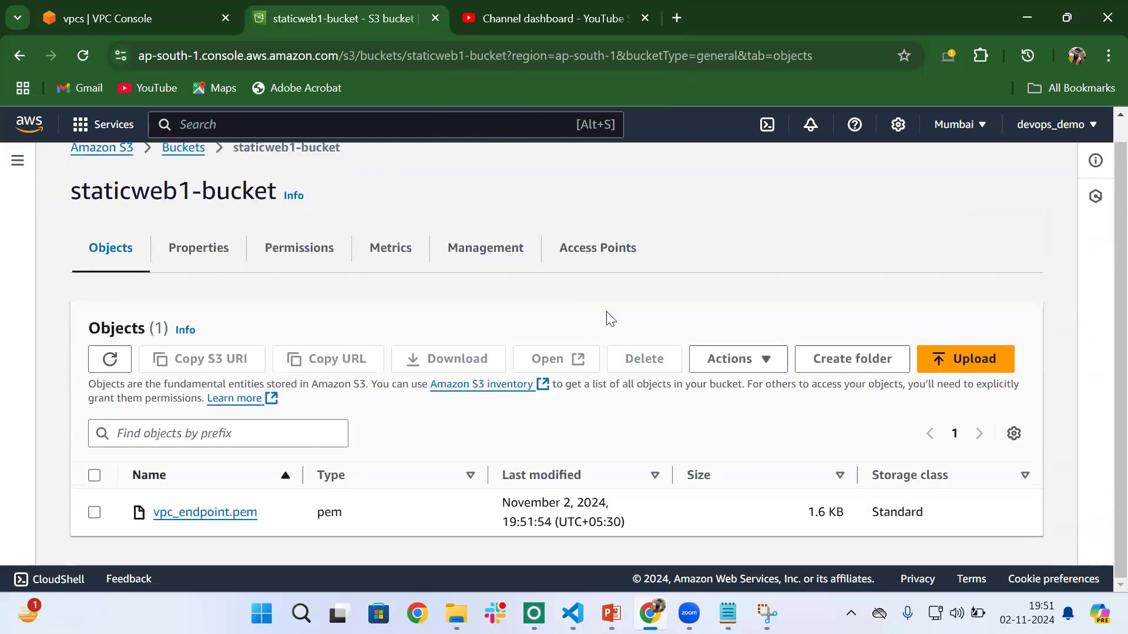
scroll(432, 366, "up", 1)
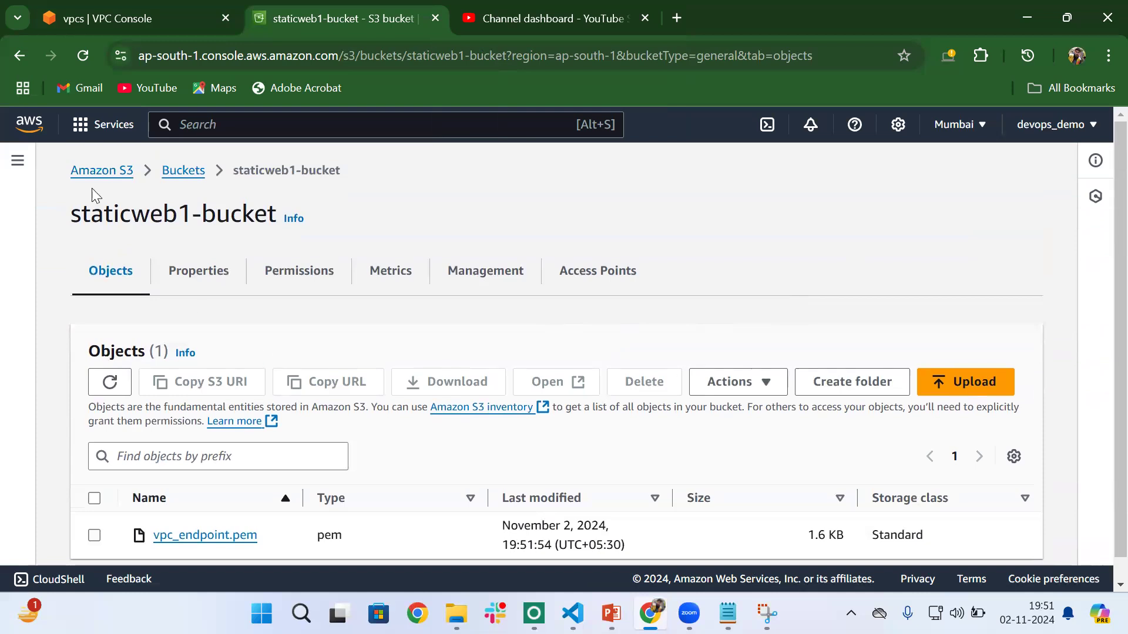
scroll(248, 451, "down", 1)
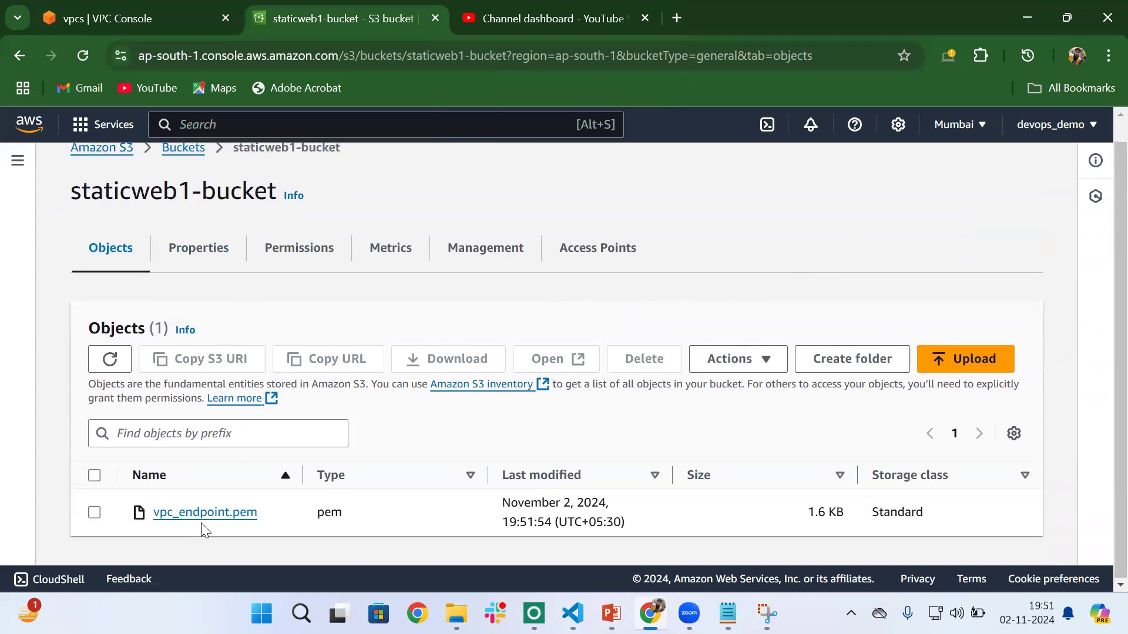
left_click(236, 514)
scroll(378, 422, "down", 5)
scroll(378, 422, "up", 5)
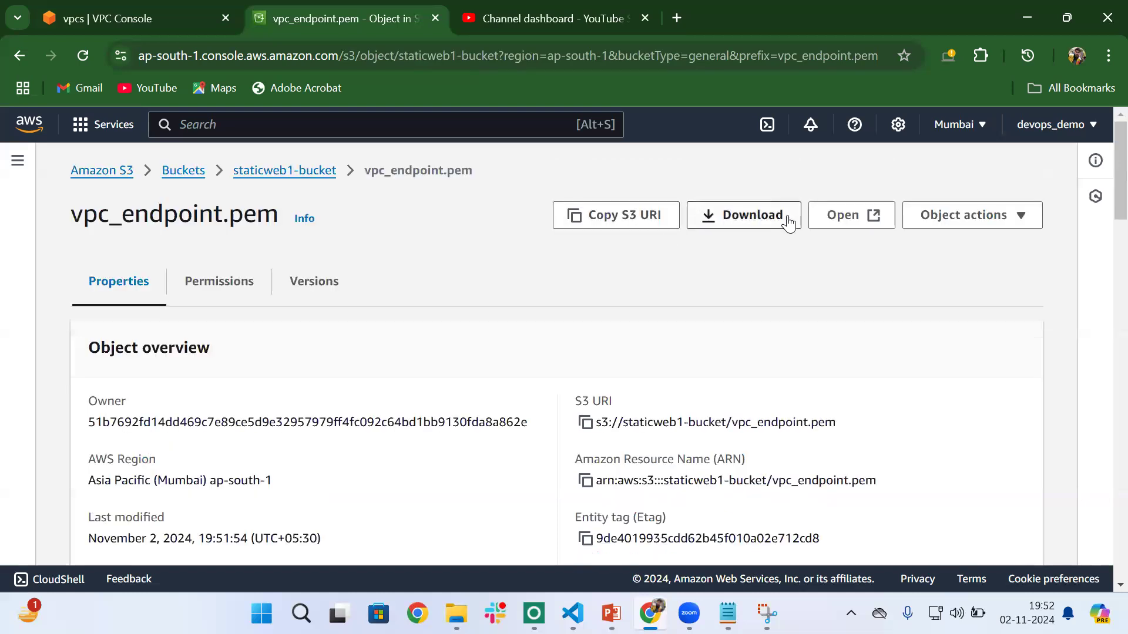
left_click(876, 217)
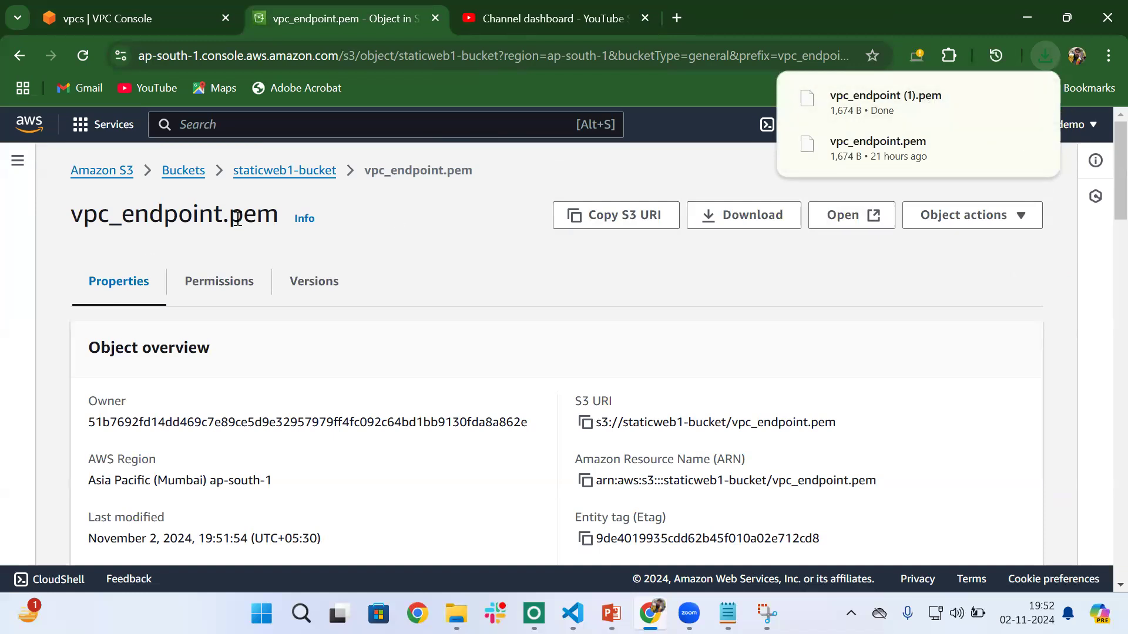
- Return to staticweb1-bucket and create a presigned URL for vpc_endpoint.pem that expires after 1 minute
left_click(303, 173)
scroll(305, 388, "down", 1)
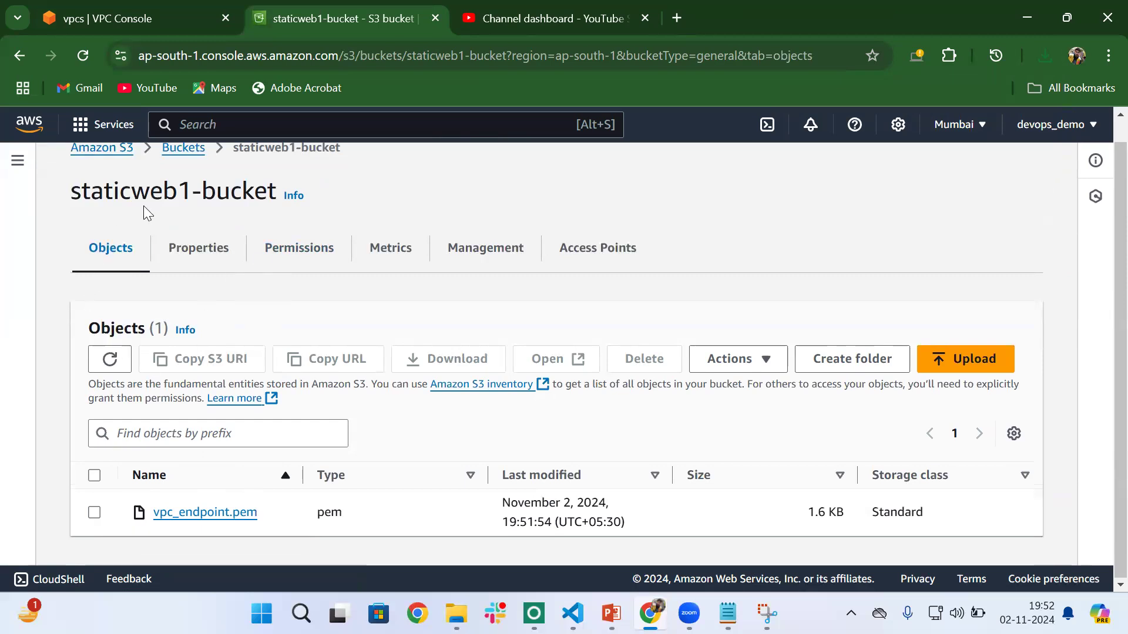
left_click(94, 513)
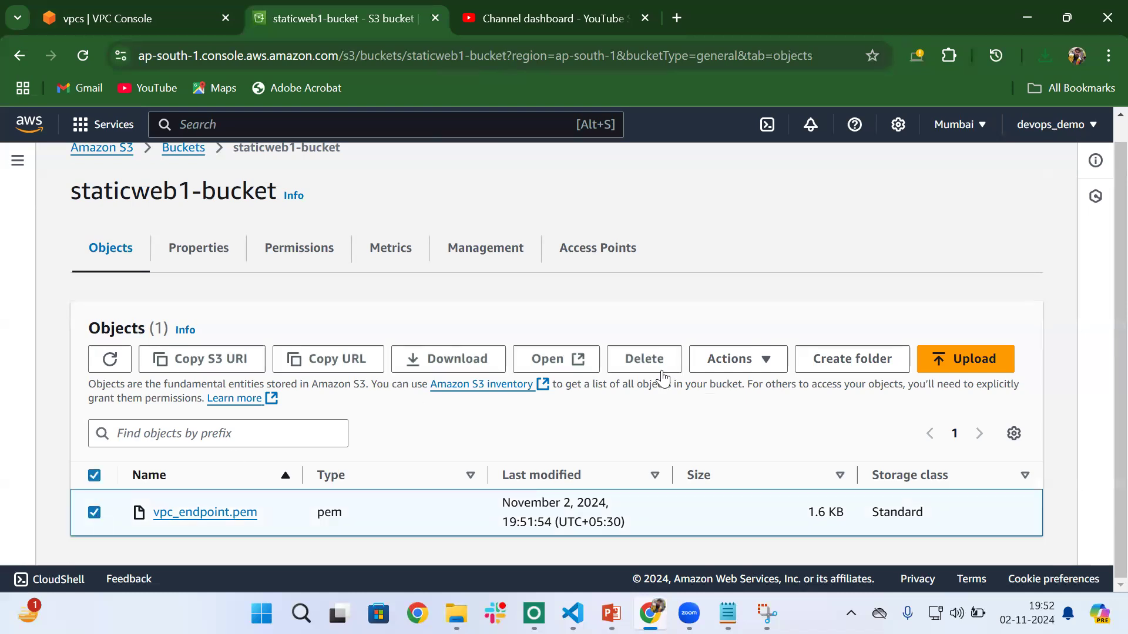
left_click(728, 365)
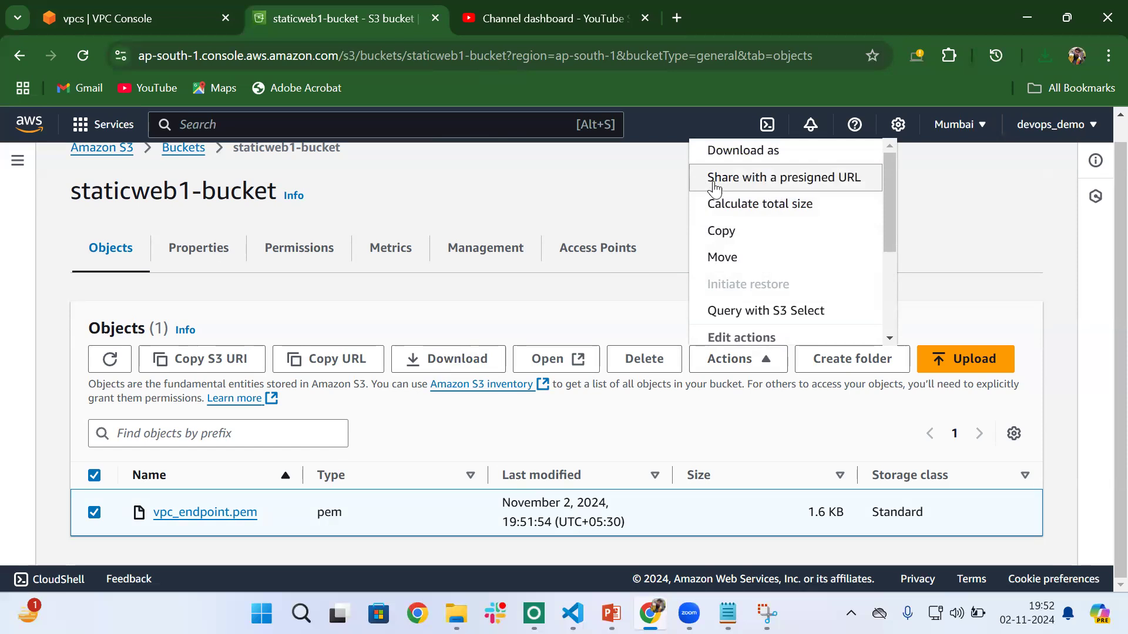
left_click(801, 189)
scroll(516, 352, "down", 2)
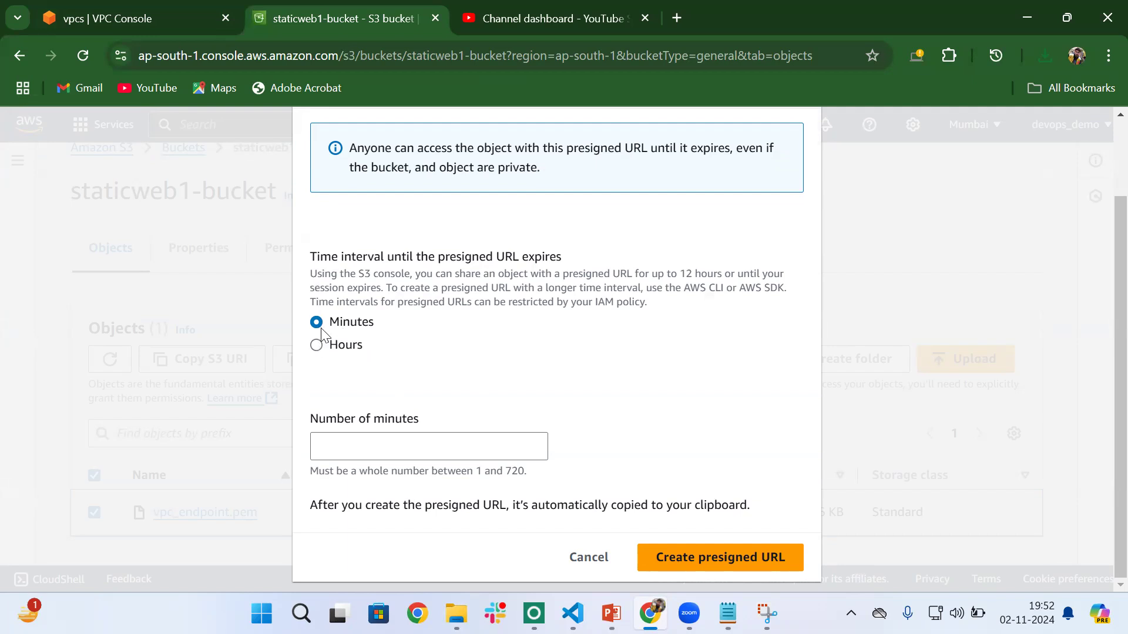
left_click(342, 447)
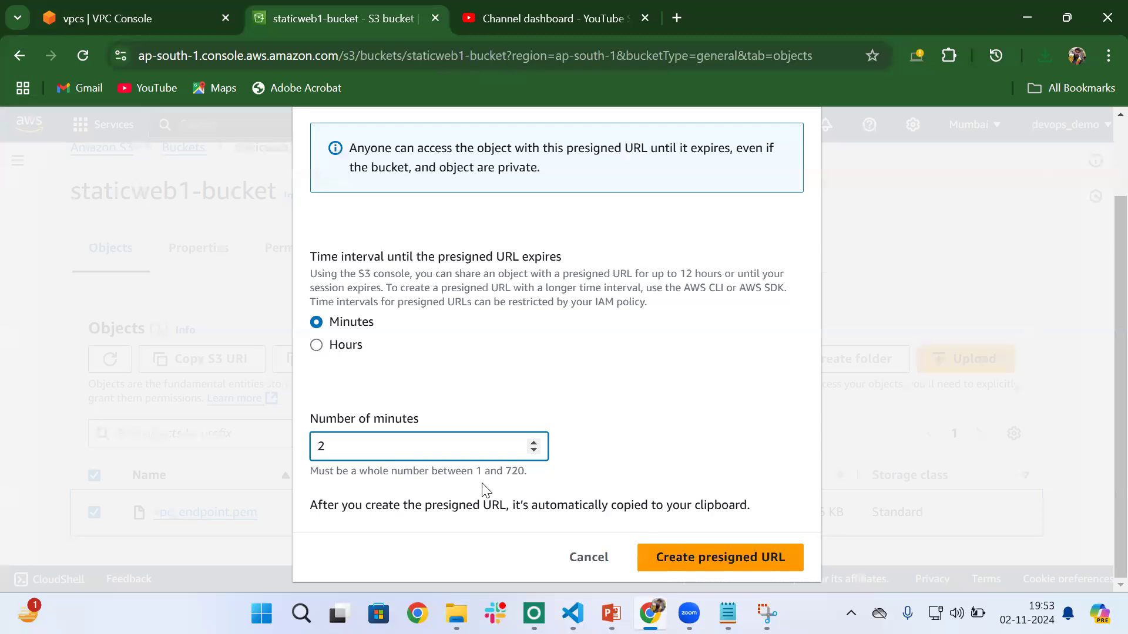
key("BackSpace")
type("1")
left_click(741, 559)
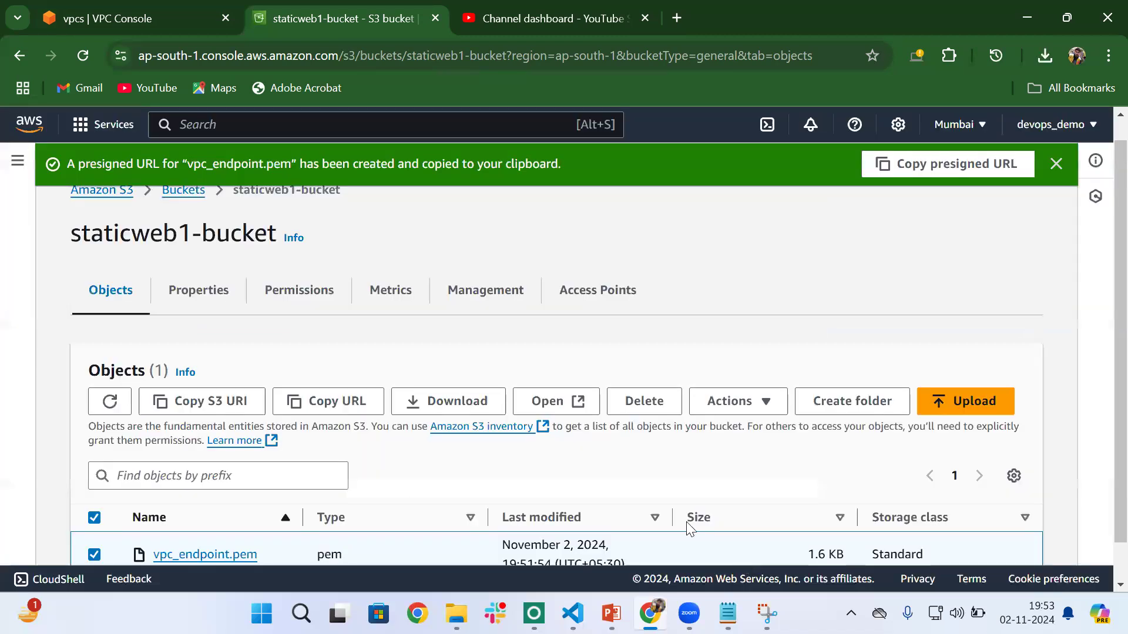
- Copy the presigned URL of vpc_endpoint.pem and load it in a new browser tab to test access
left_click(884, 163)
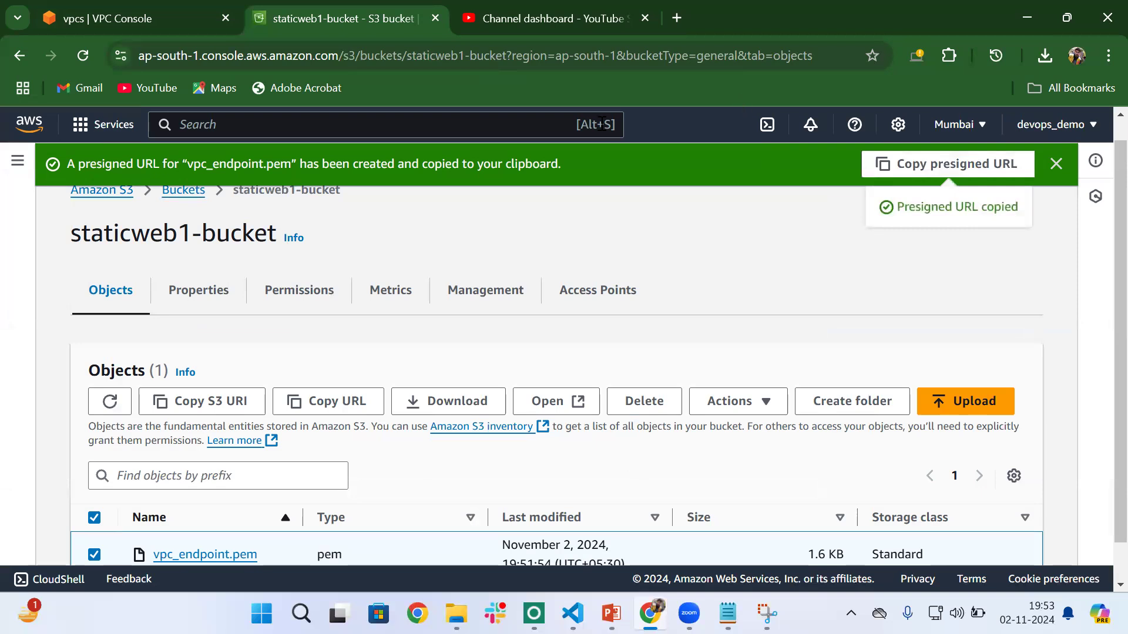
left_click(570, 313)
key("ctrl+t")
key("ctrl+v")
key("Return")
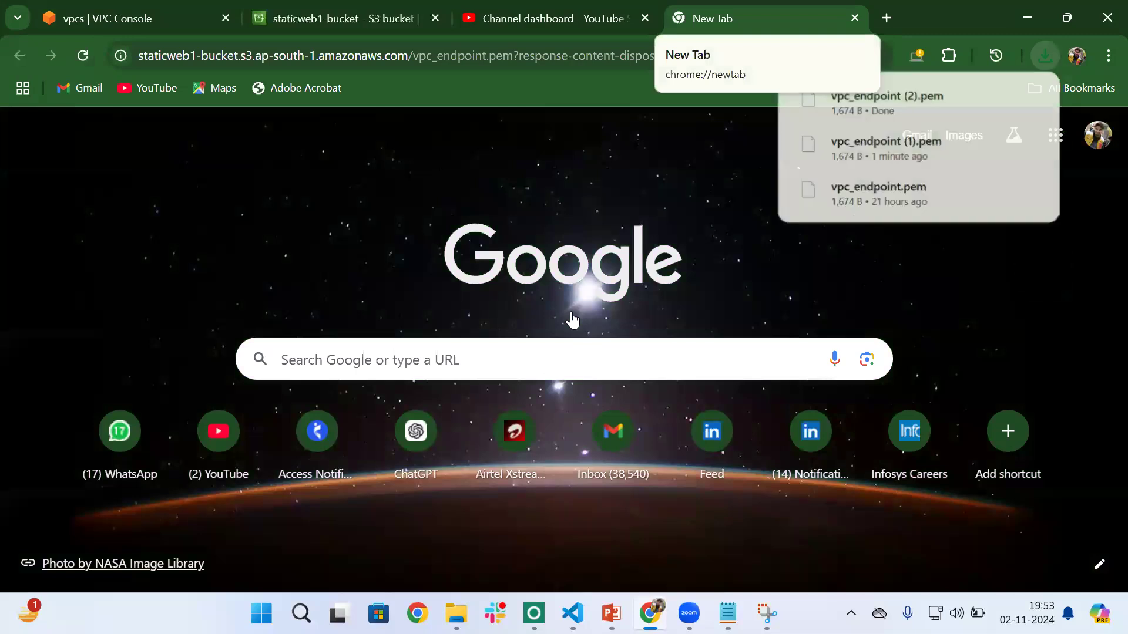
mouse_move(935, 97)
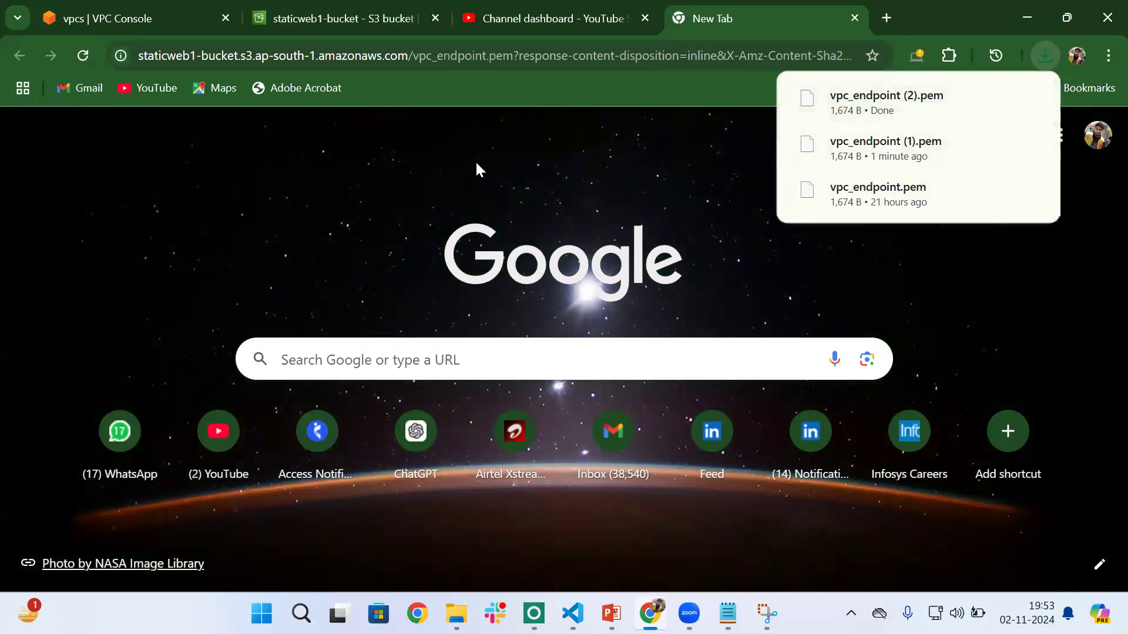
- Go back to the objects of staticweb1-bucket and start adding files to a new upload
left_click(365, 4)
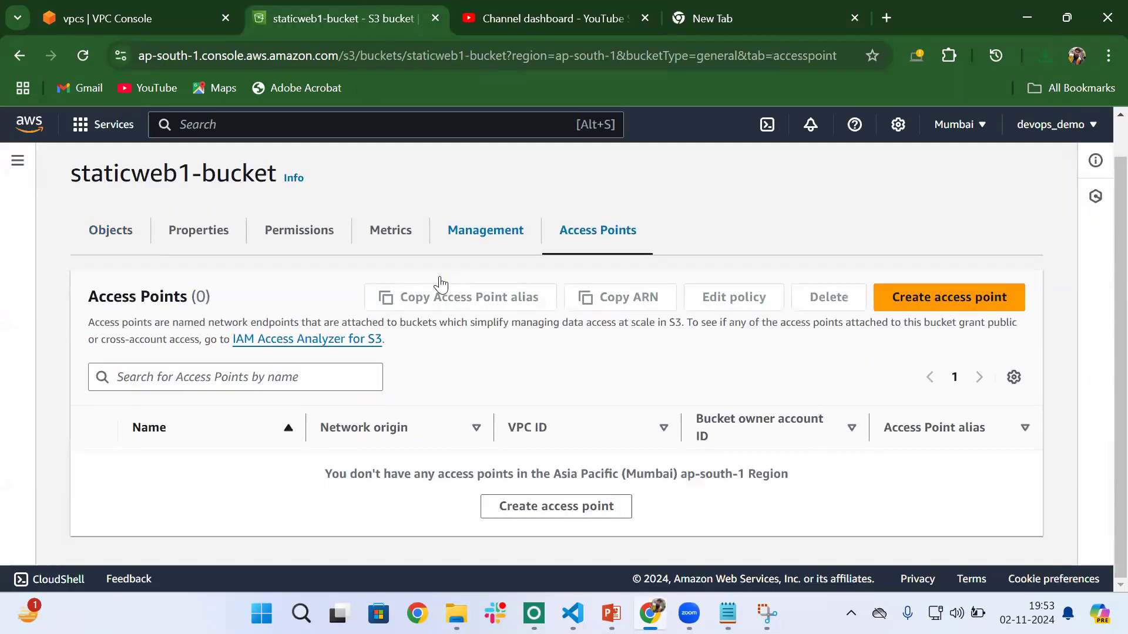
left_click(121, 232)
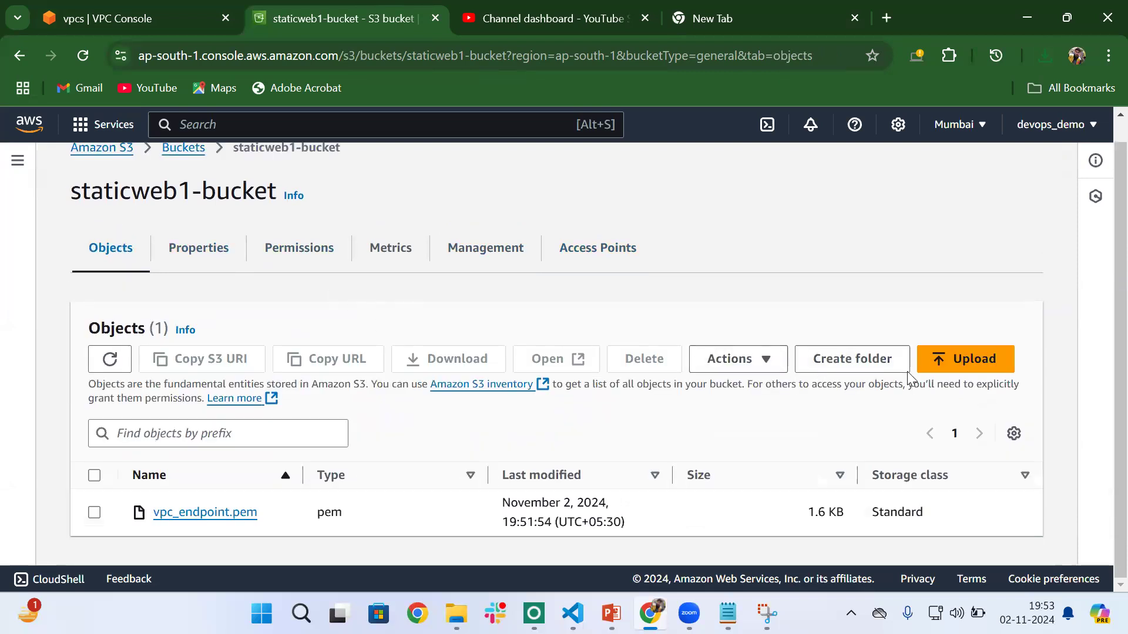
left_click(959, 374)
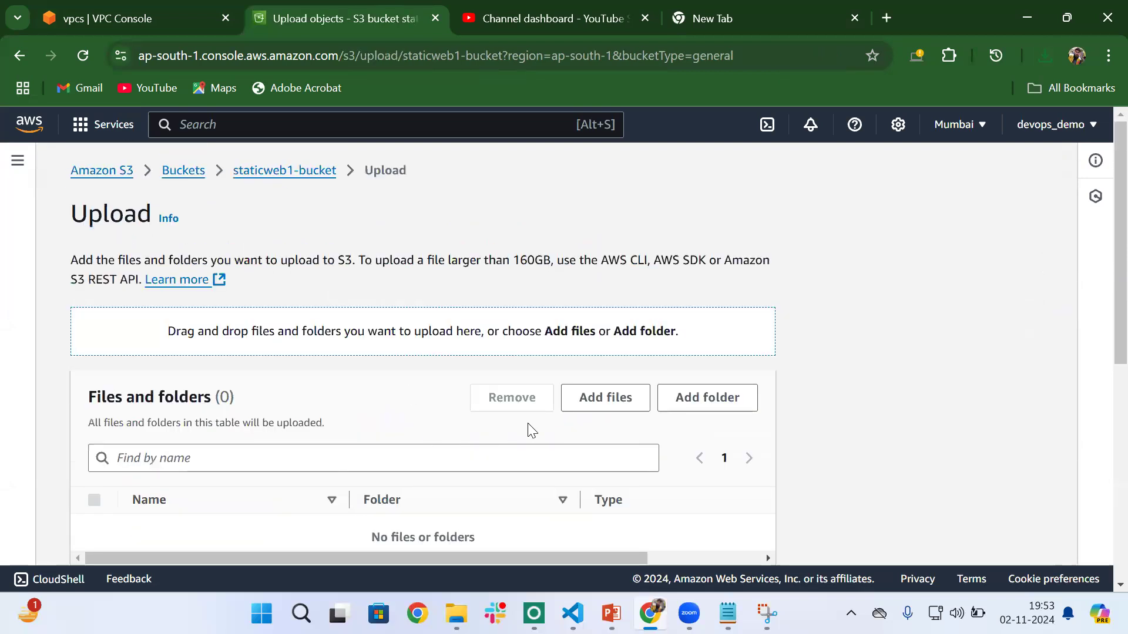
scroll(532, 430, "down", 3)
left_click(598, 261)
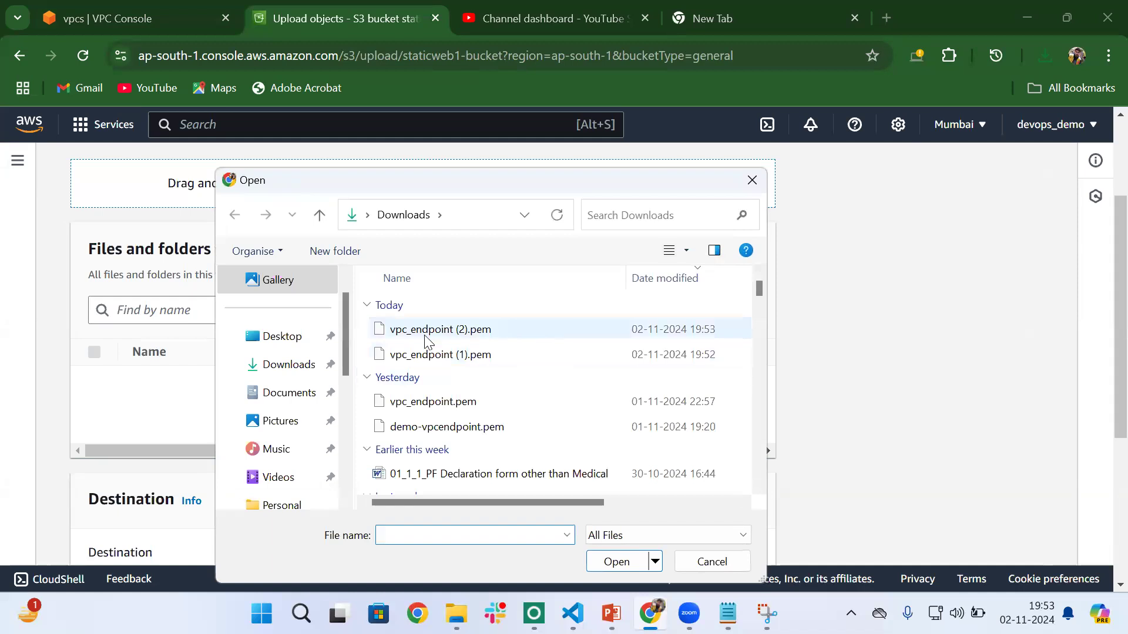
- Create a new folder named test in the Downloads folder
right_click(530, 319)
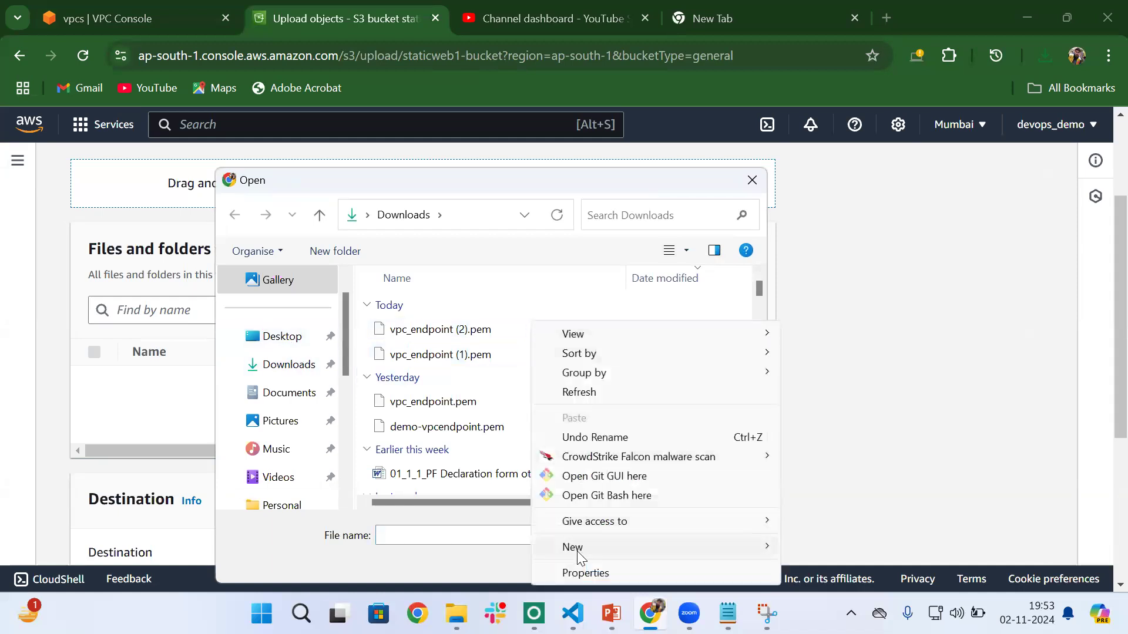
mouse_move(581, 555)
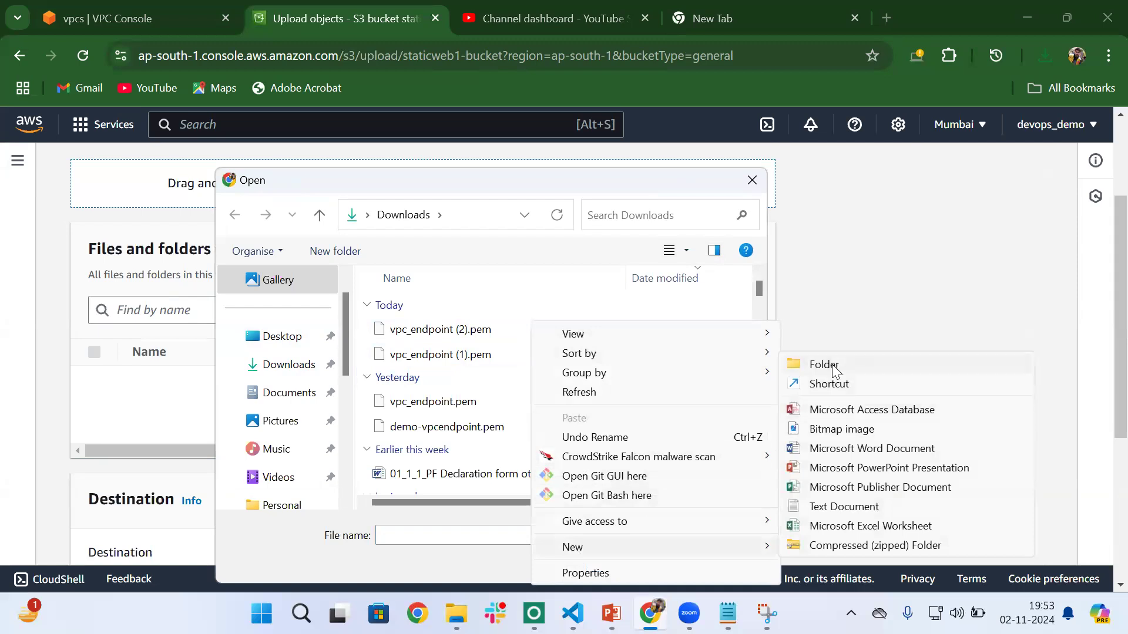
left_click(823, 365)
key("BackSpace")
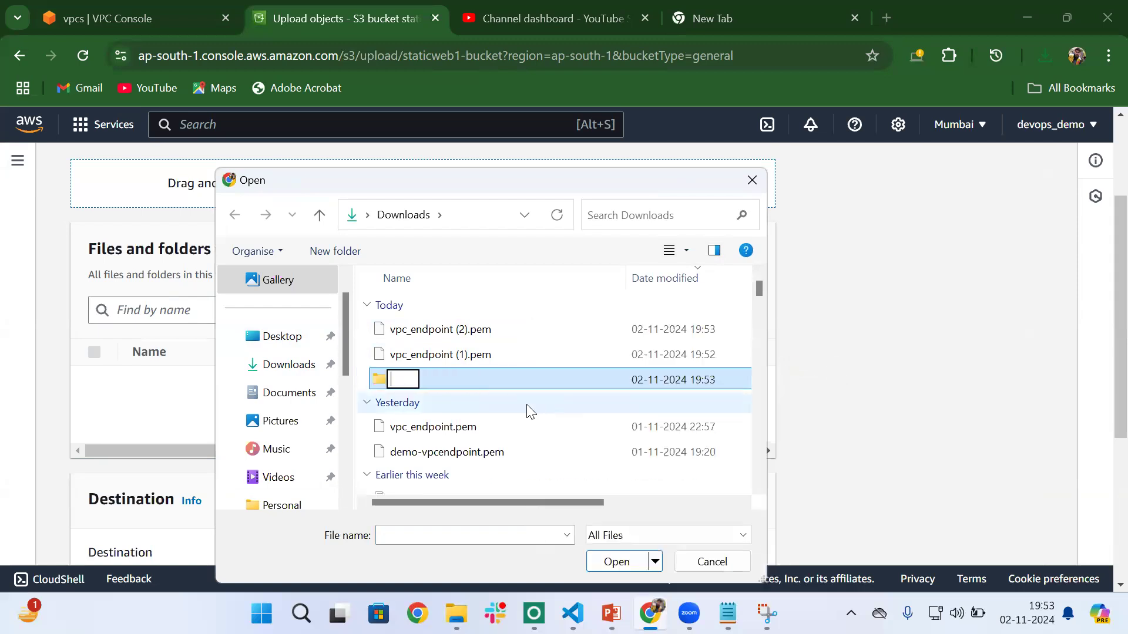
type("test")
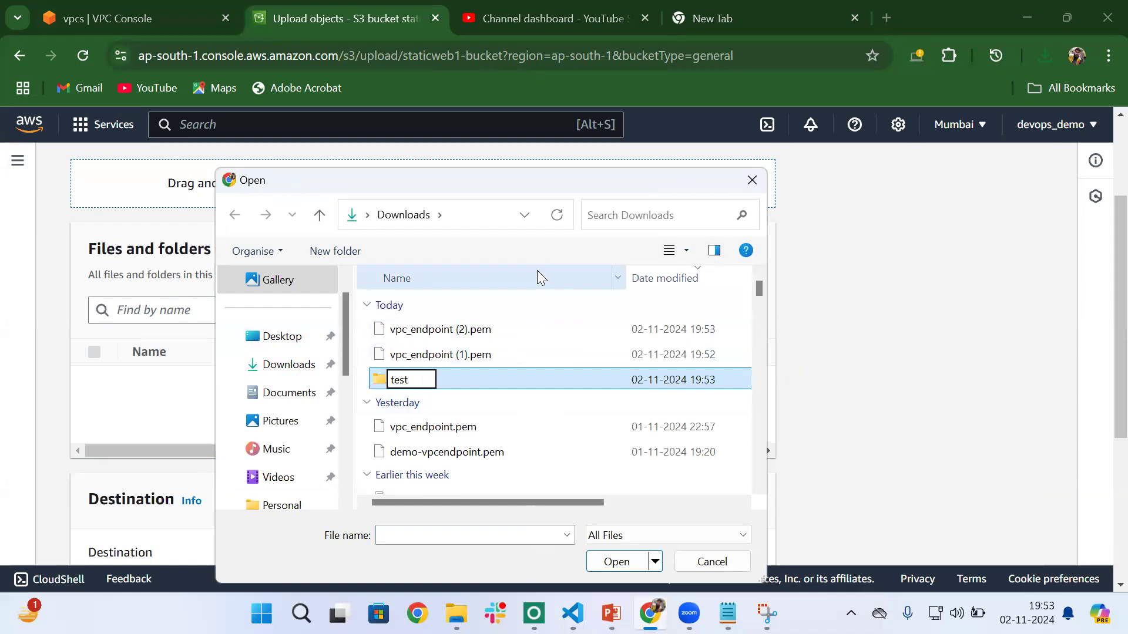
key("Return")
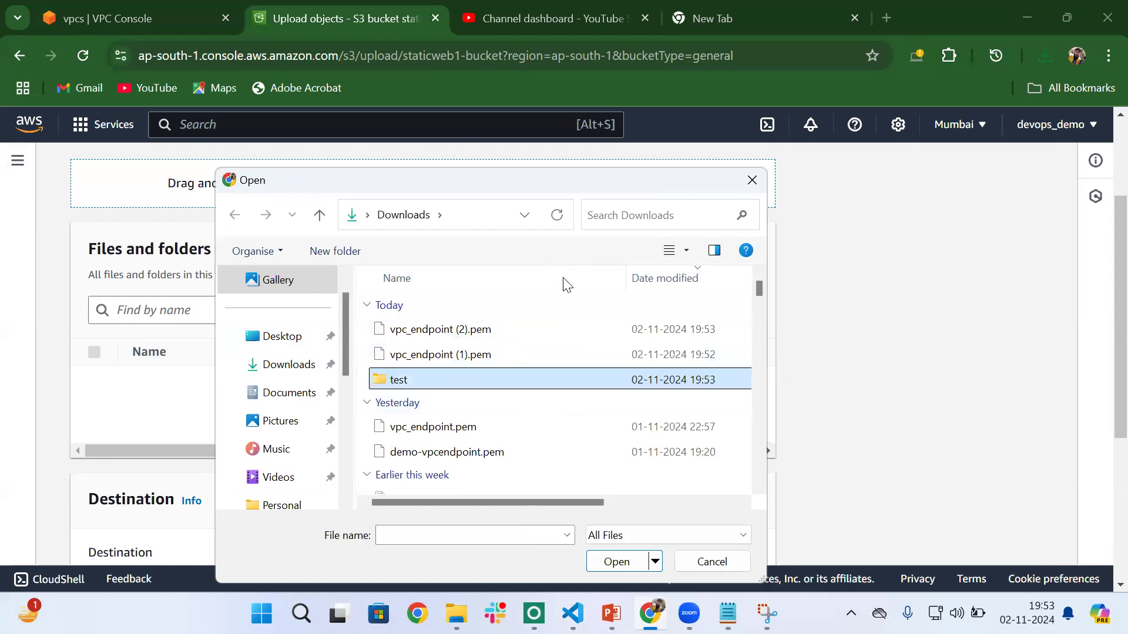
- Create a text document named test1 inside the test folder and add it to the upload list
double_click(426, 381)
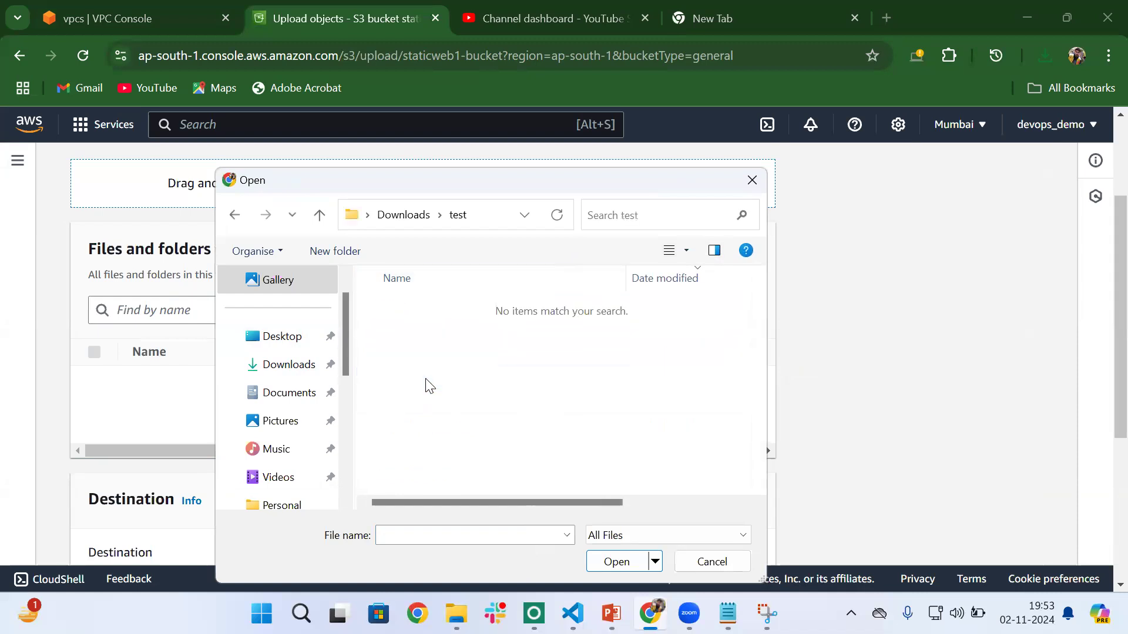
right_click(470, 358)
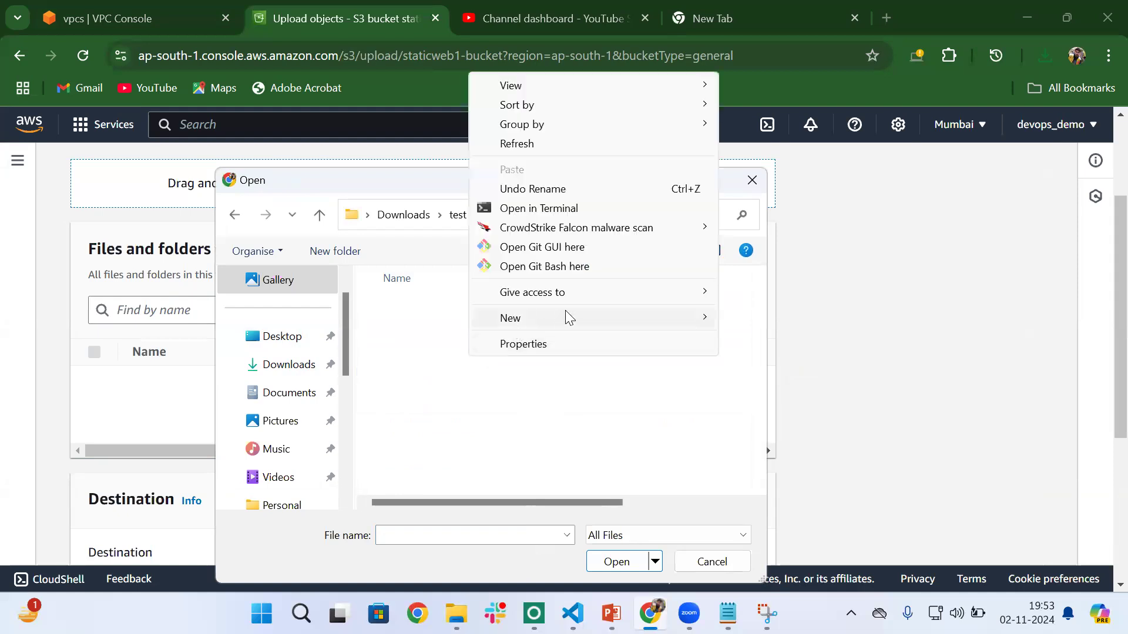
mouse_move(568, 317)
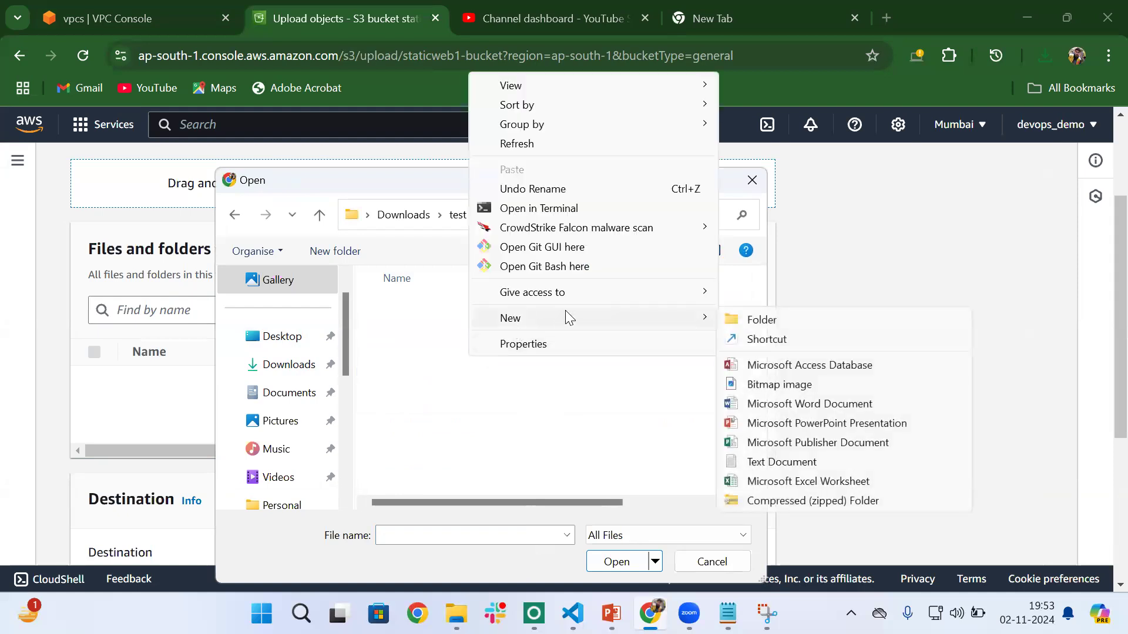
left_click(773, 464)
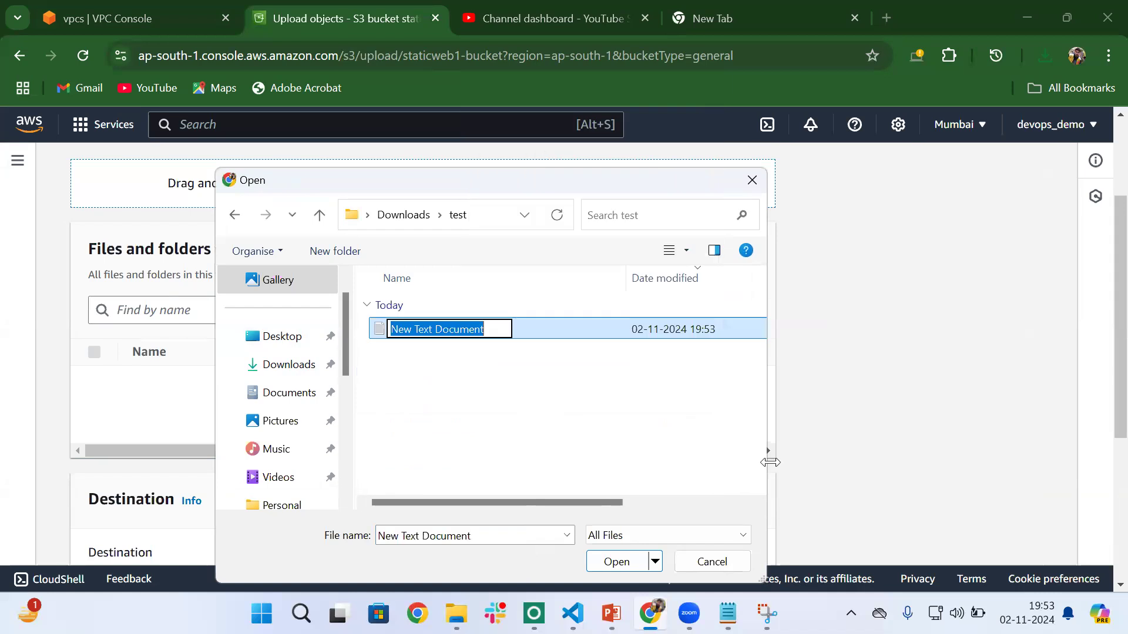
key("BackSpace")
type("test1")
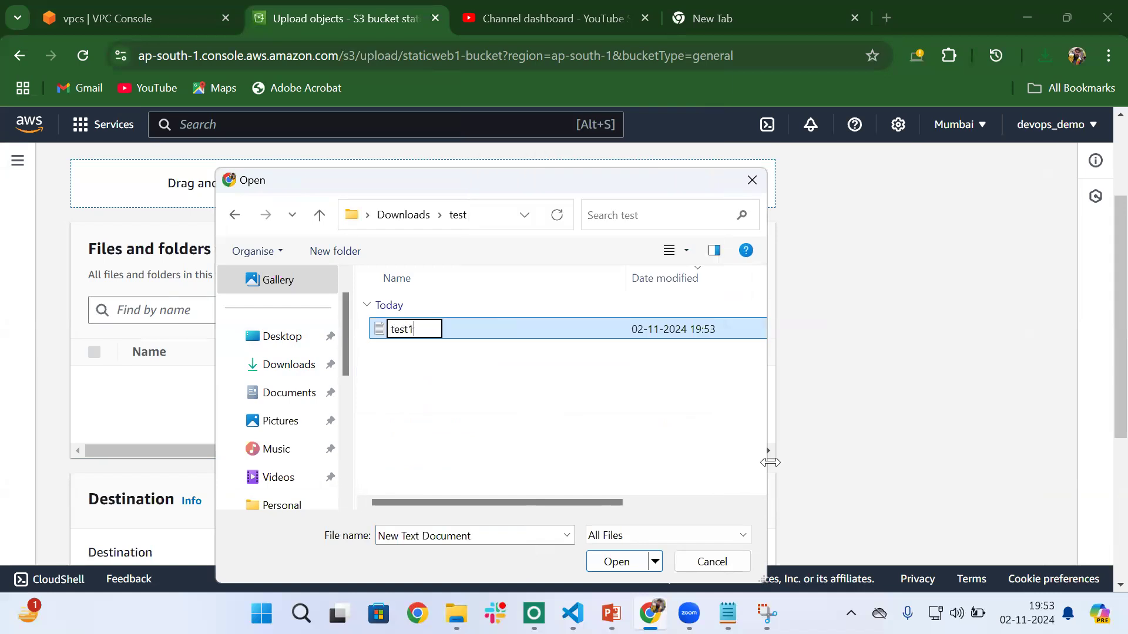
left_click(518, 409)
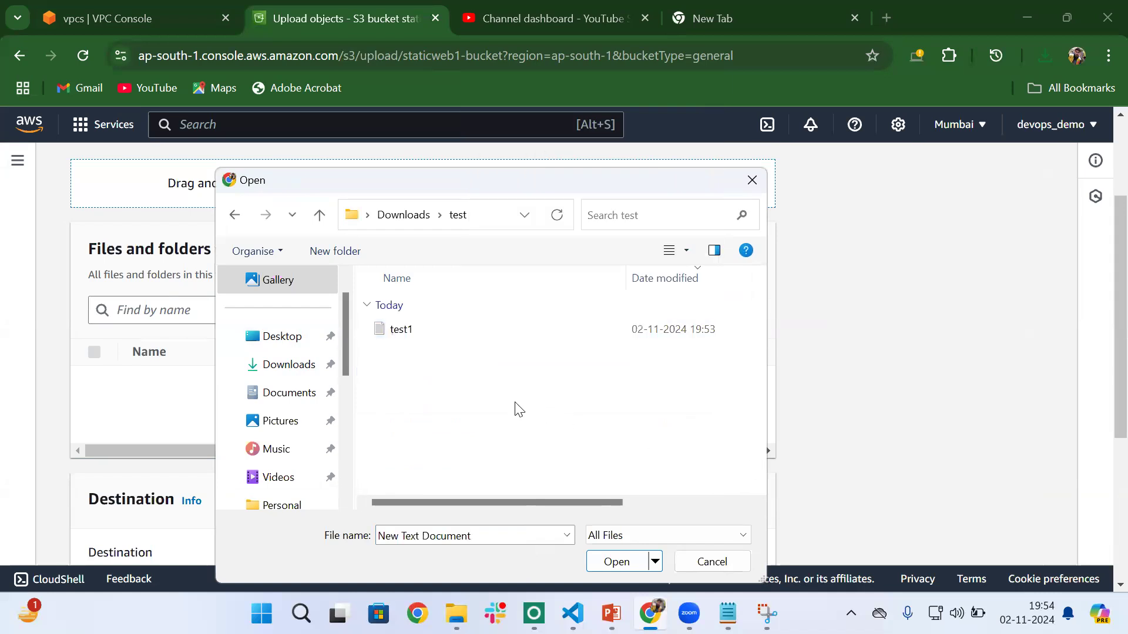
double_click(413, 330)
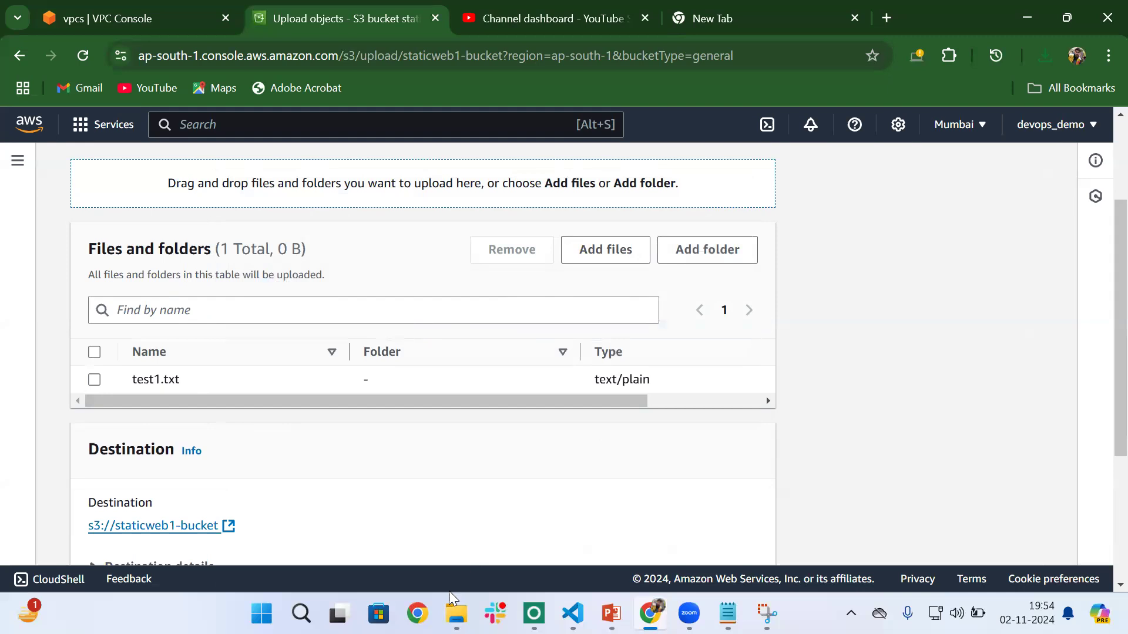
- Open test1 from the test folder in Downloads, write "This is test file for pre signed url" in it and save it
mouse_move(456, 614)
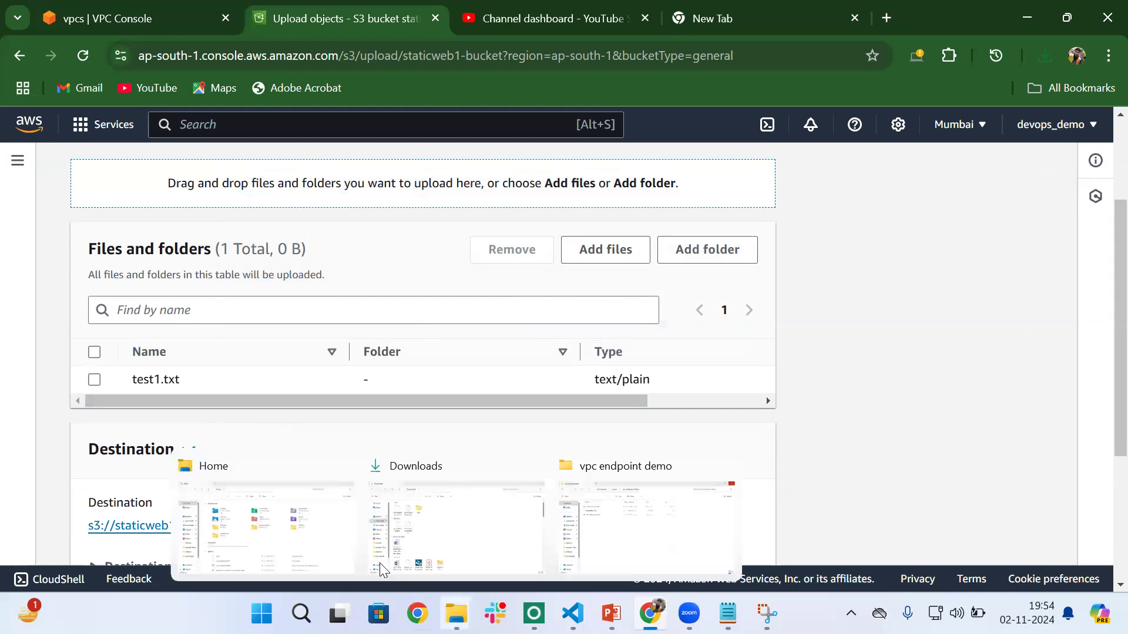
left_click(308, 531)
left_click(62, 253)
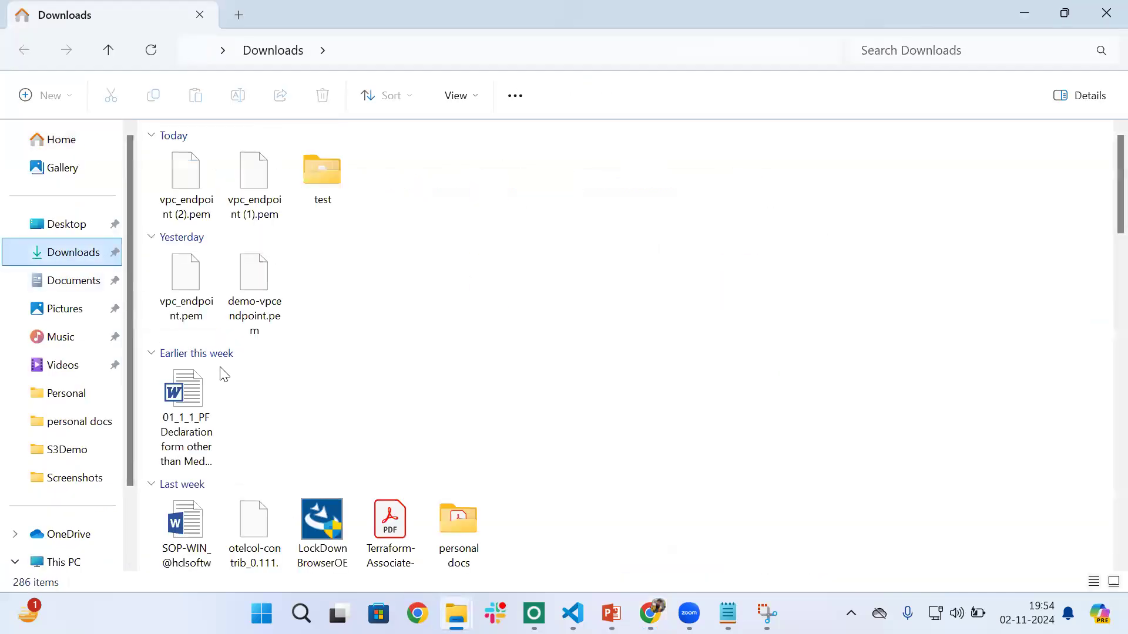
double_click(316, 175)
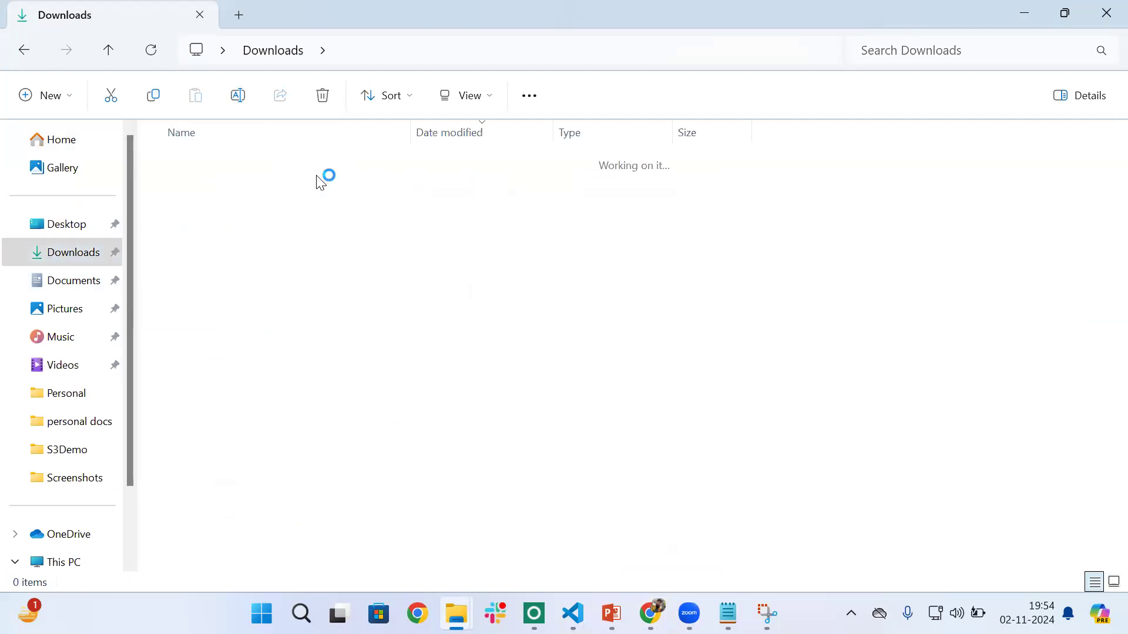
double_click(215, 184)
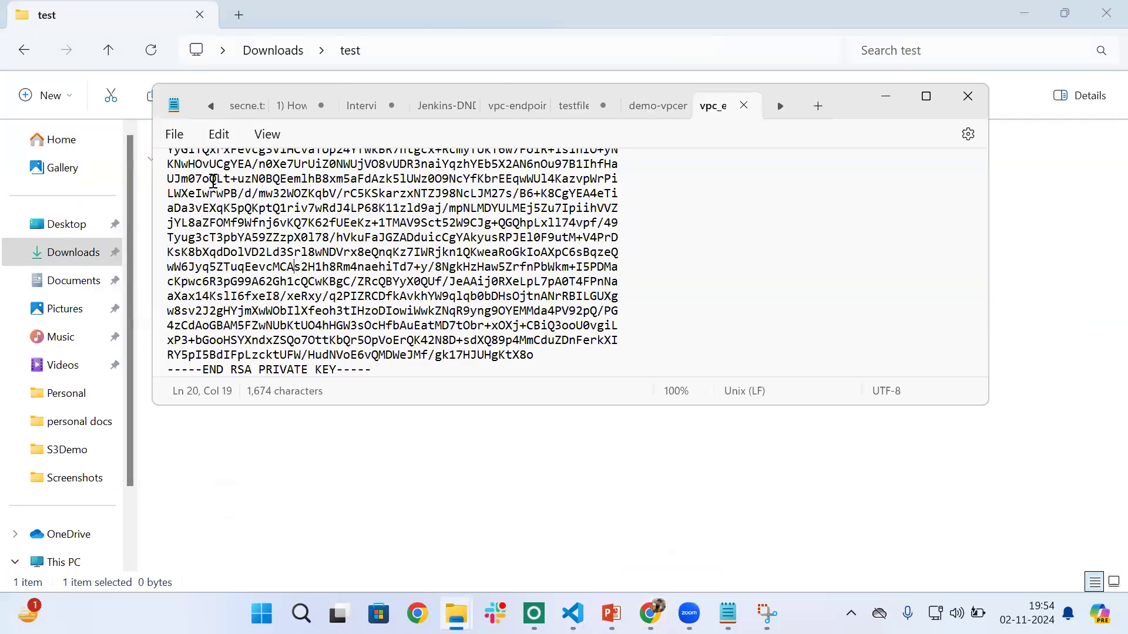
type("This i")
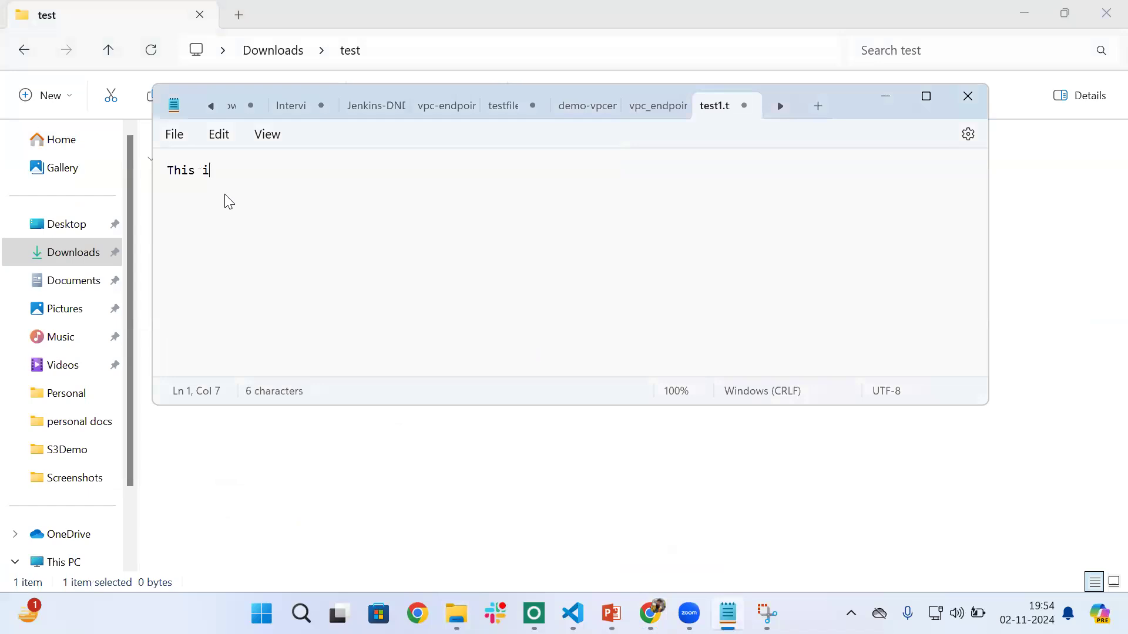
type("s test file ")
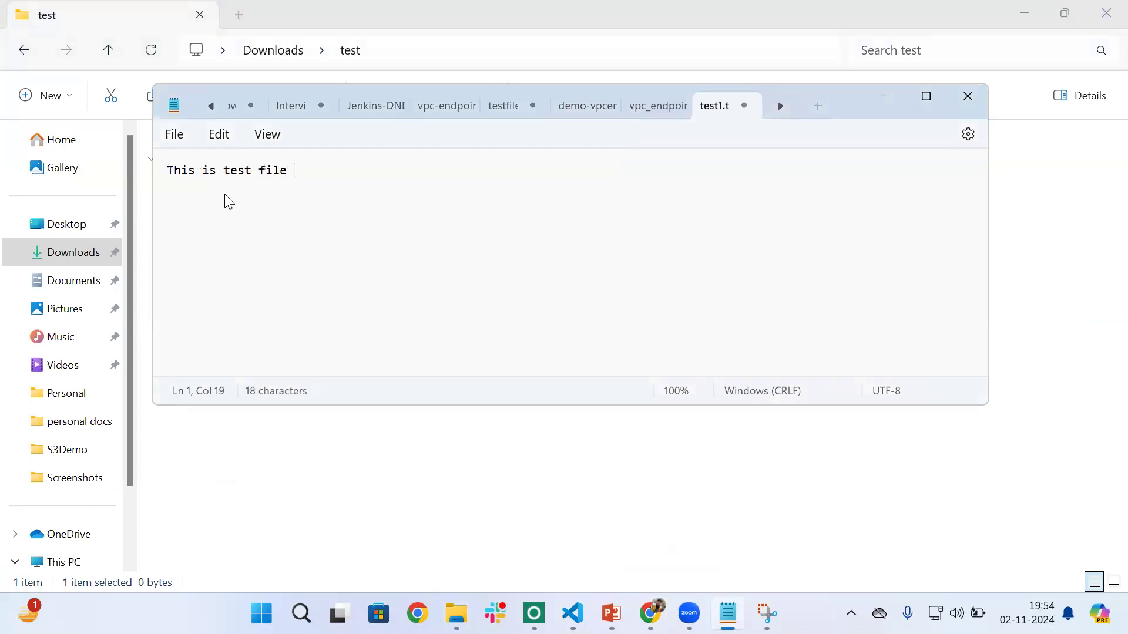
type("for pre signed url")
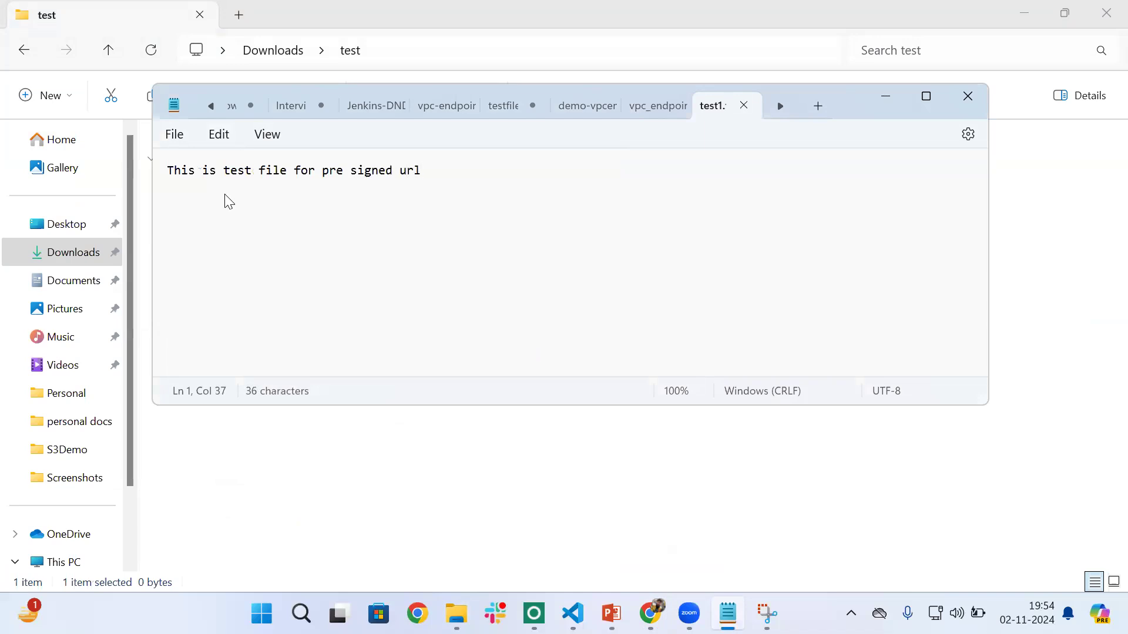
key("ctrl+s")
- Back in the S3 upload page, remove the listed test1.txt and add the newly saved test1 file again
left_click(650, 614)
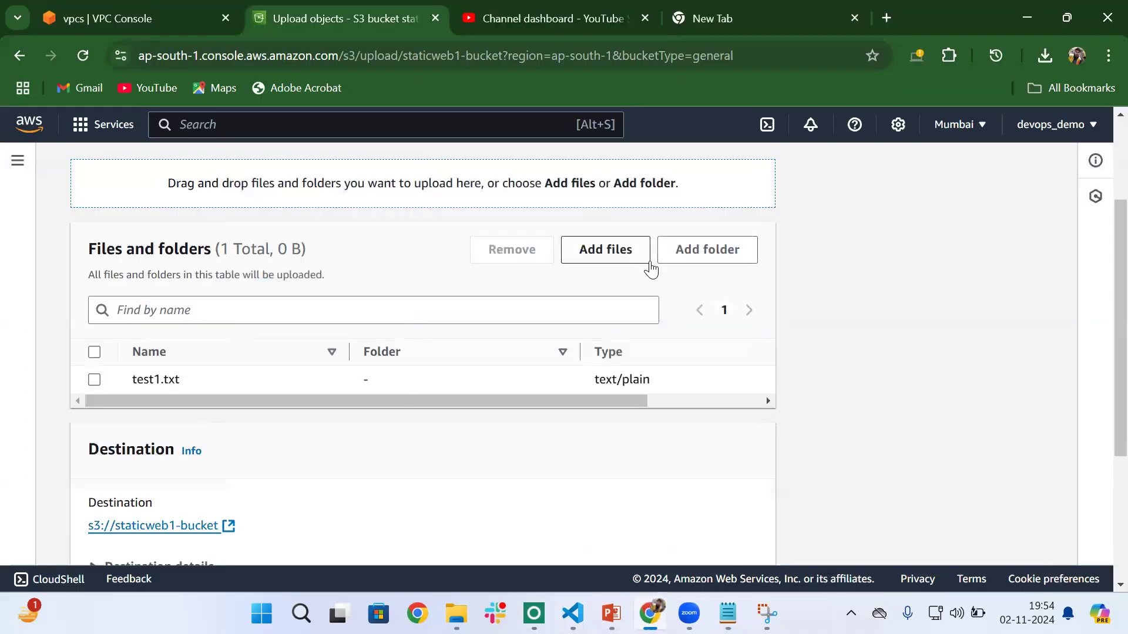
left_click(94, 379)
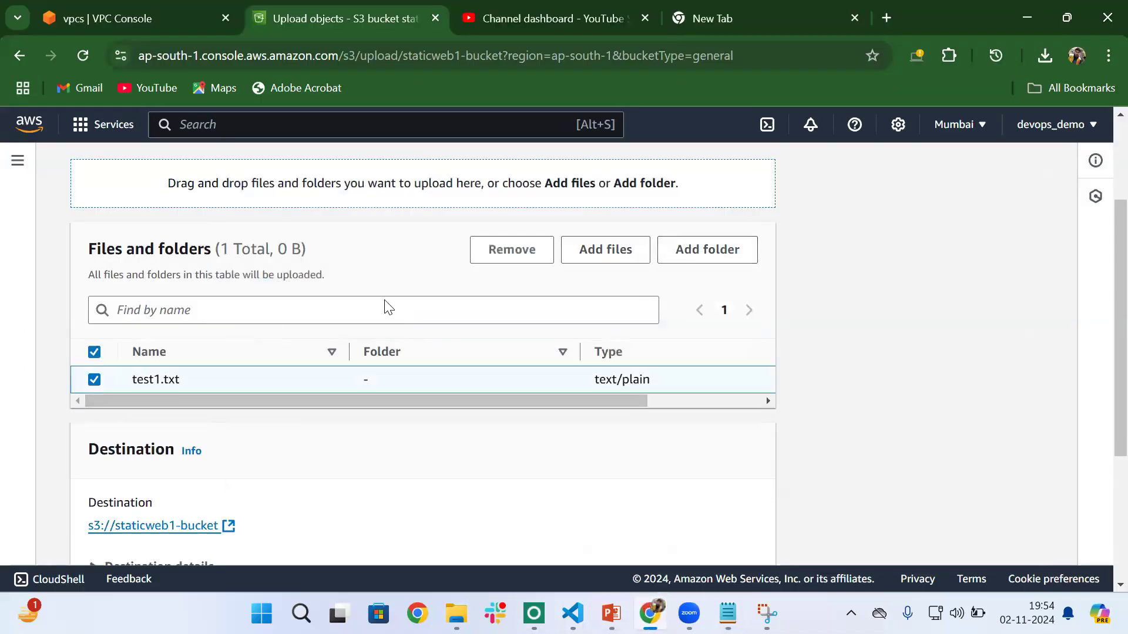
left_click(501, 258)
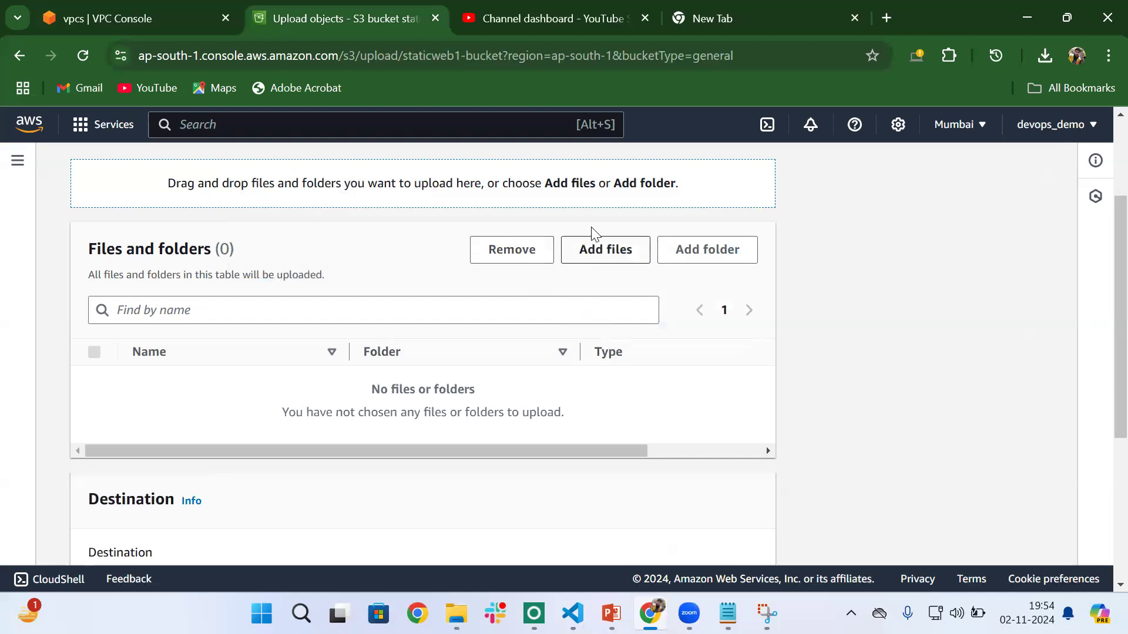
left_click(599, 249)
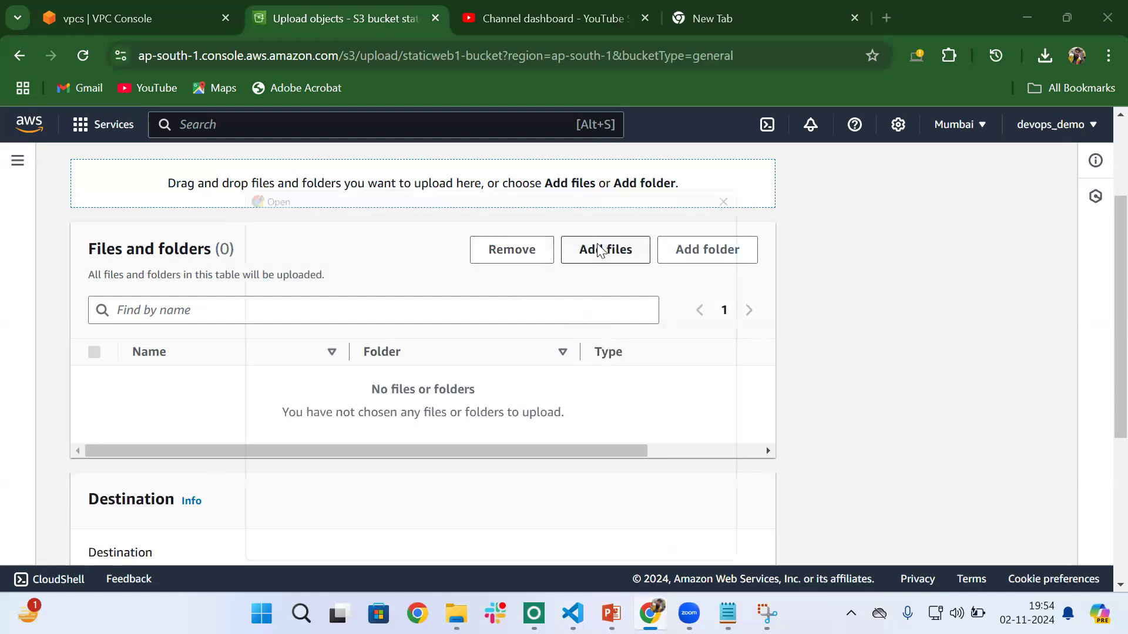
left_click(408, 331)
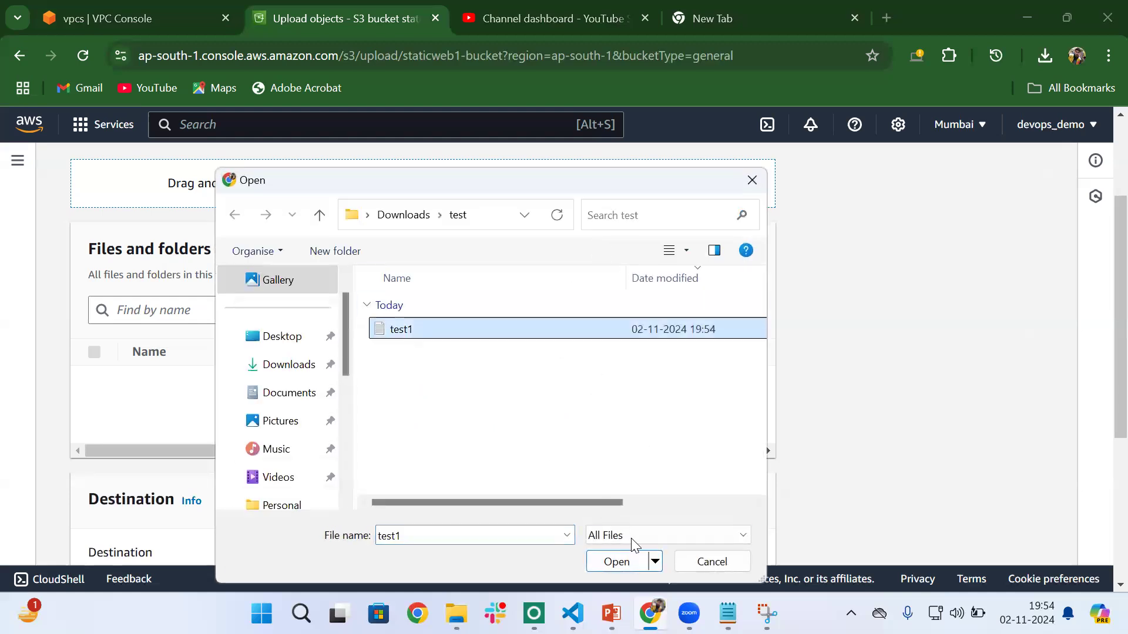
left_click(607, 561)
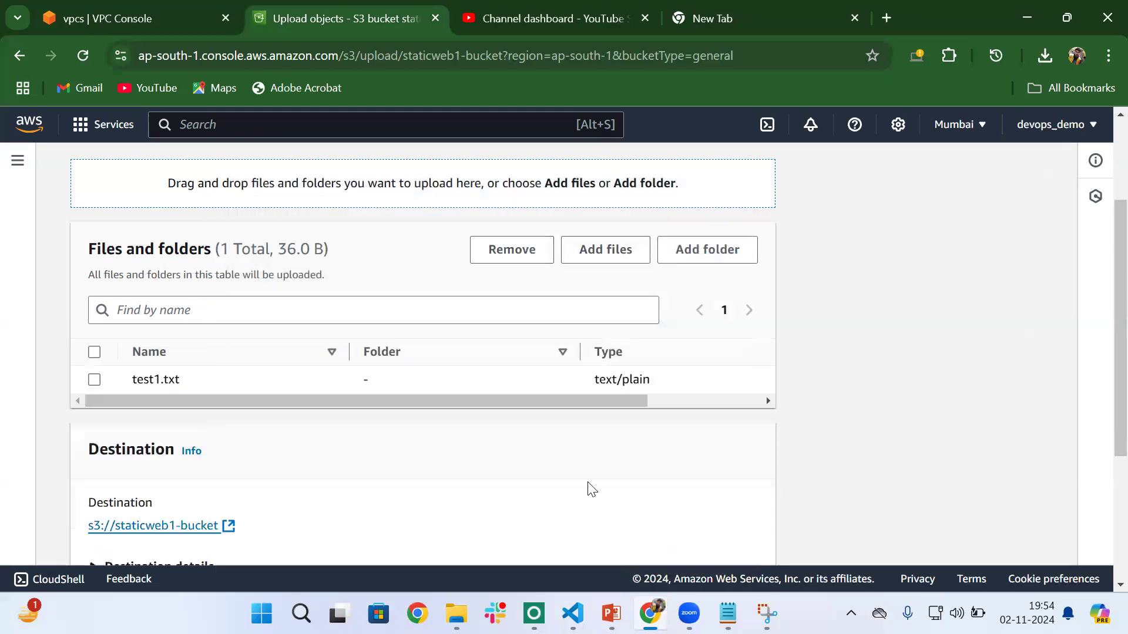
- Upload test1.txt to staticweb1-bucket and close the upload status page
scroll(743, 454, "down", 4)
left_click(734, 536)
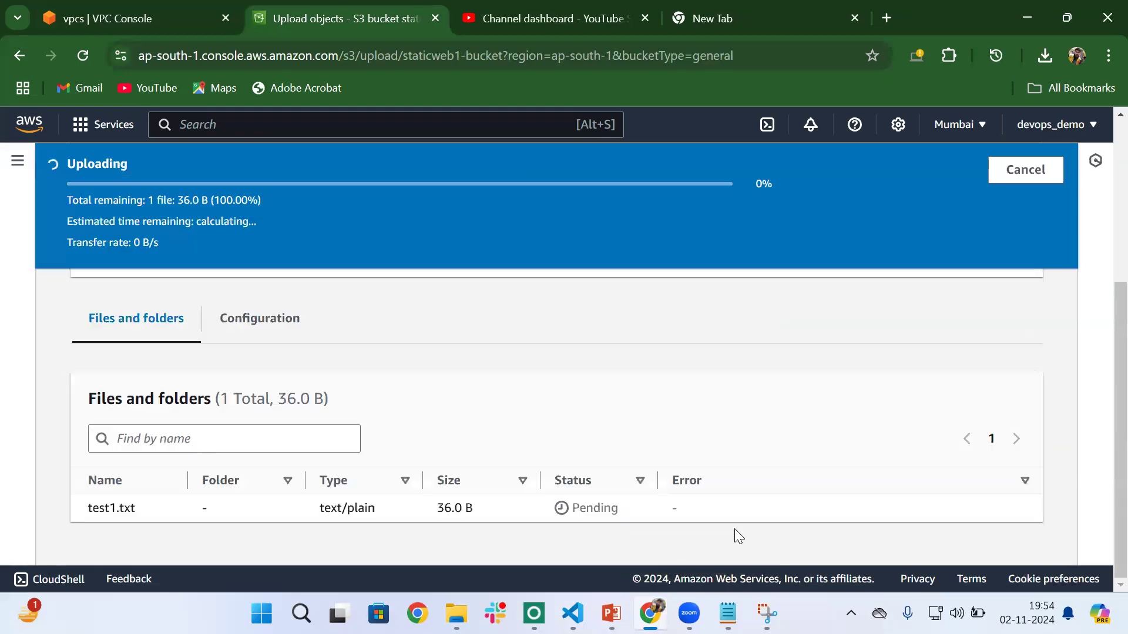
scroll(574, 418, "up", 3)
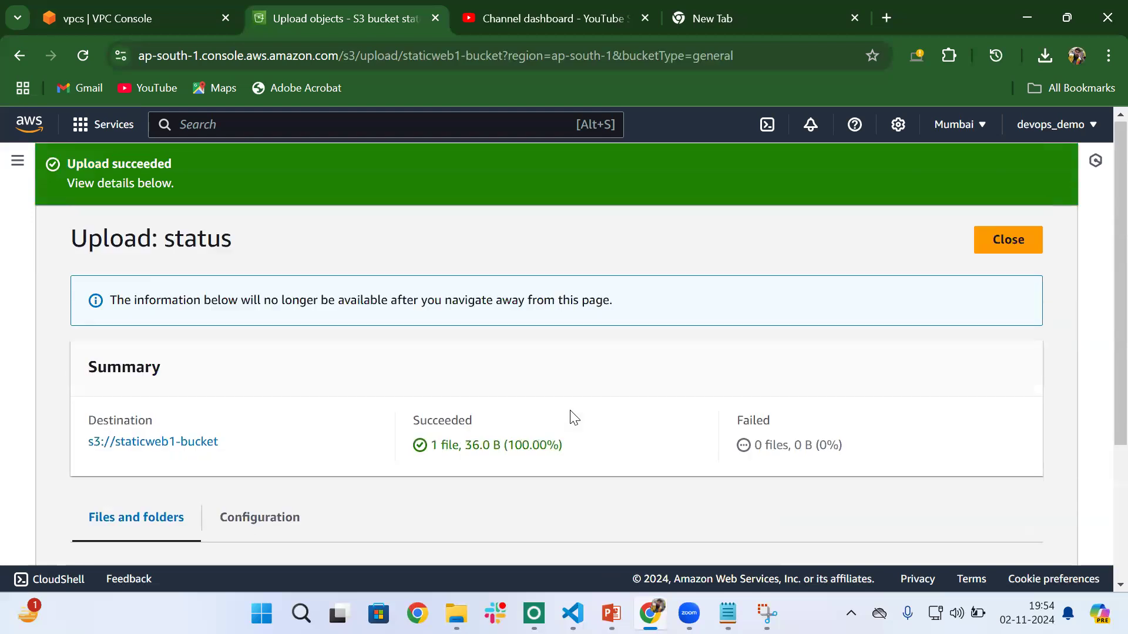
left_click(999, 246)
- Create a presigned URL for test1.txt that expires after 1 minute
scroll(483, 409, "down", 1)
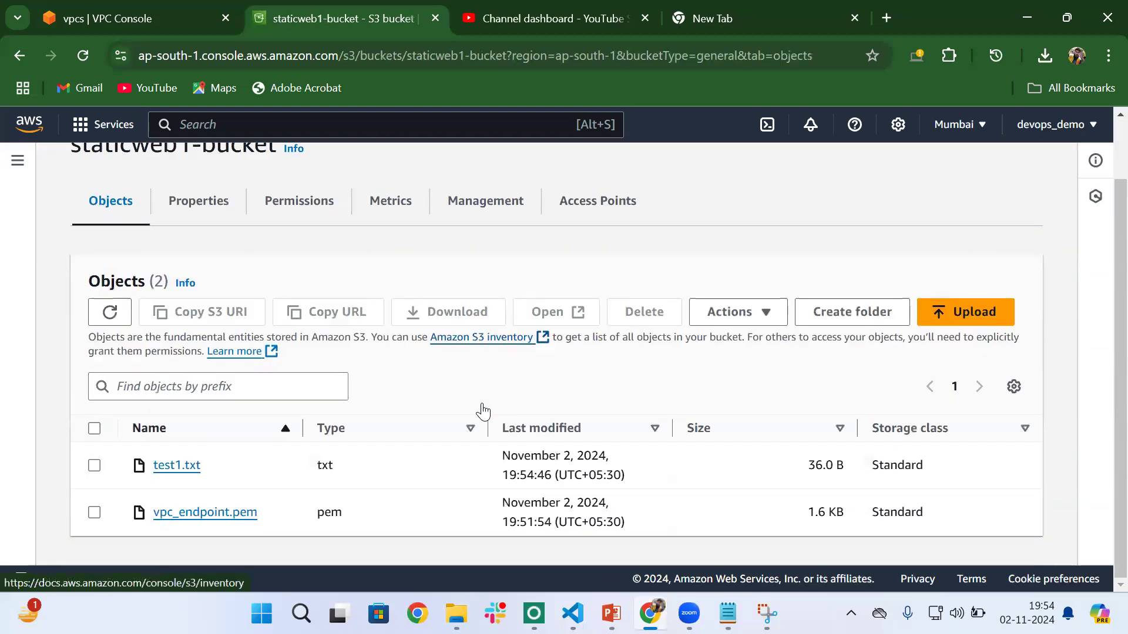
left_click(94, 465)
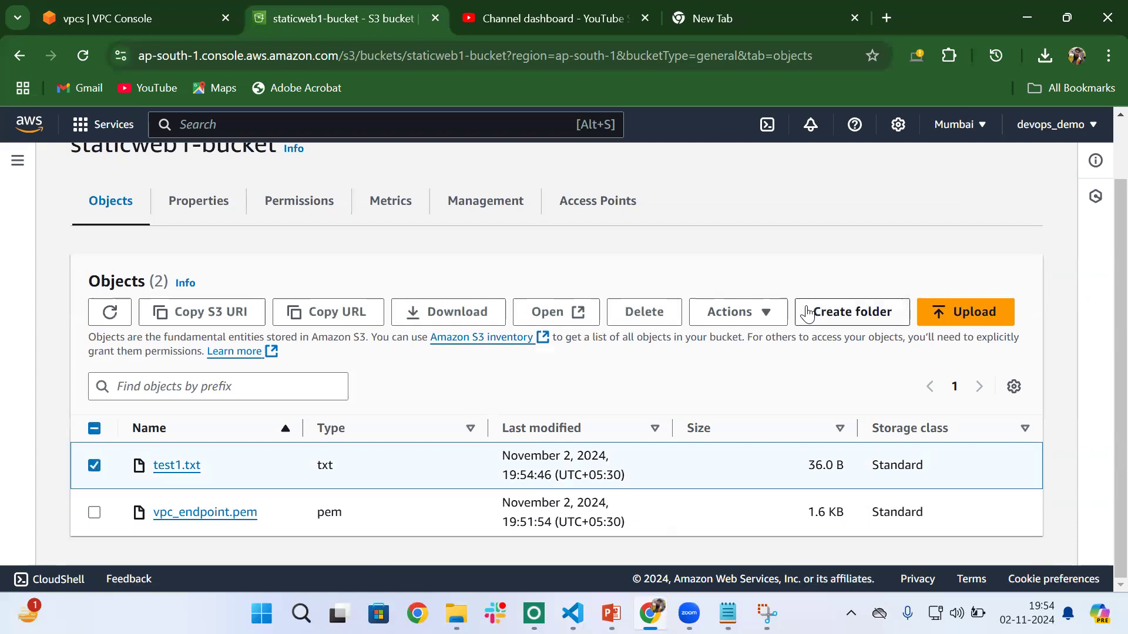
left_click(764, 311)
left_click(762, 376)
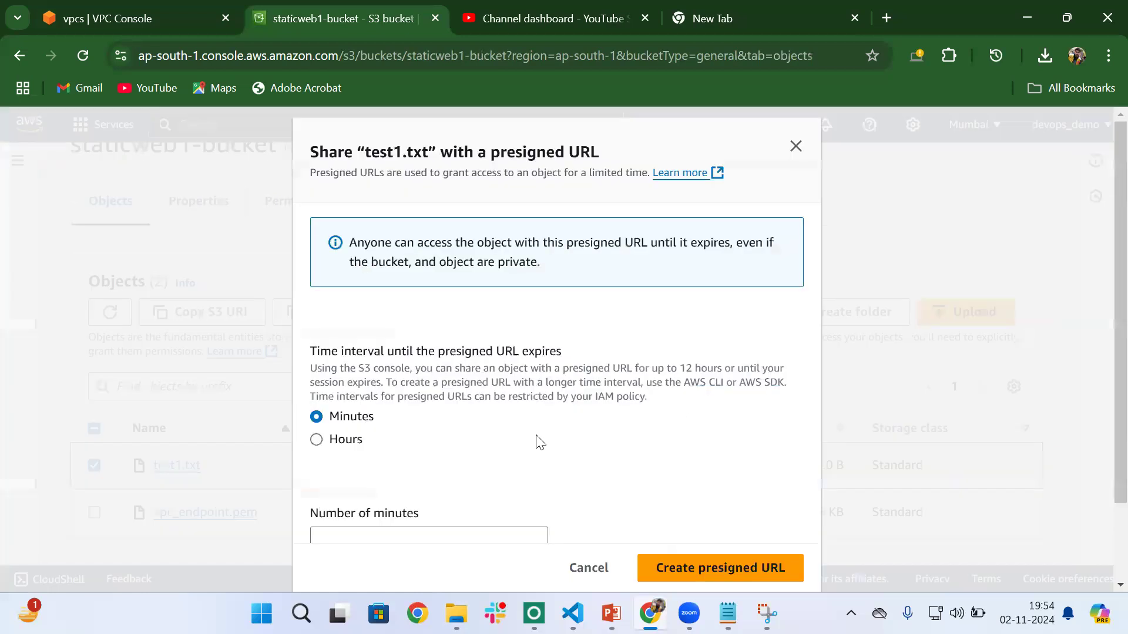
scroll(536, 440, "down", 2)
left_click(382, 462)
type("1")
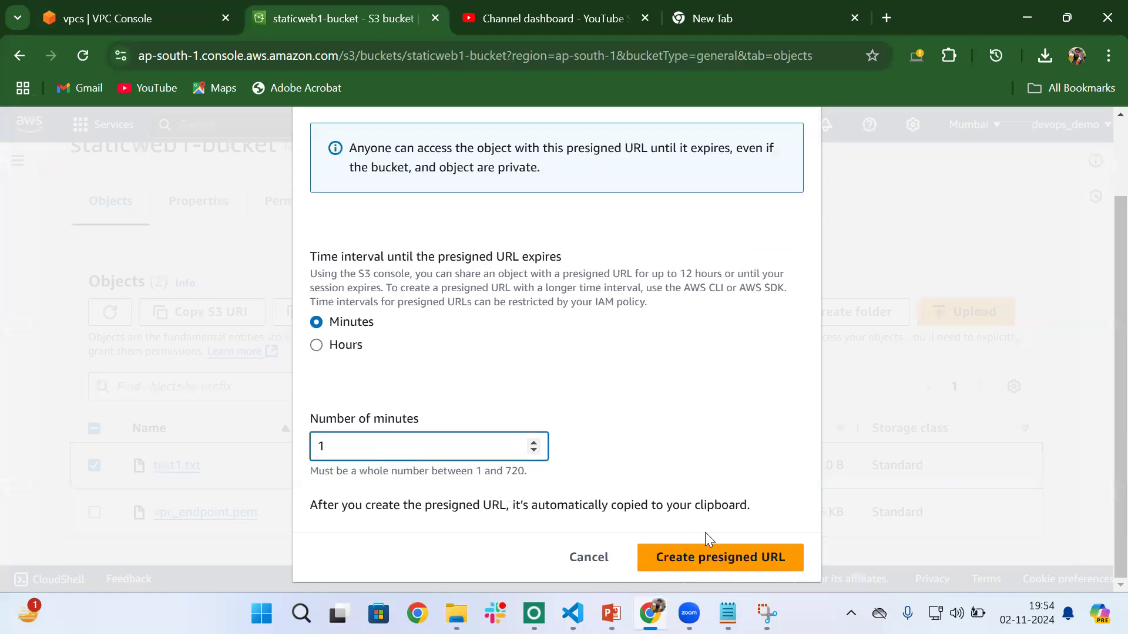
left_click(724, 556)
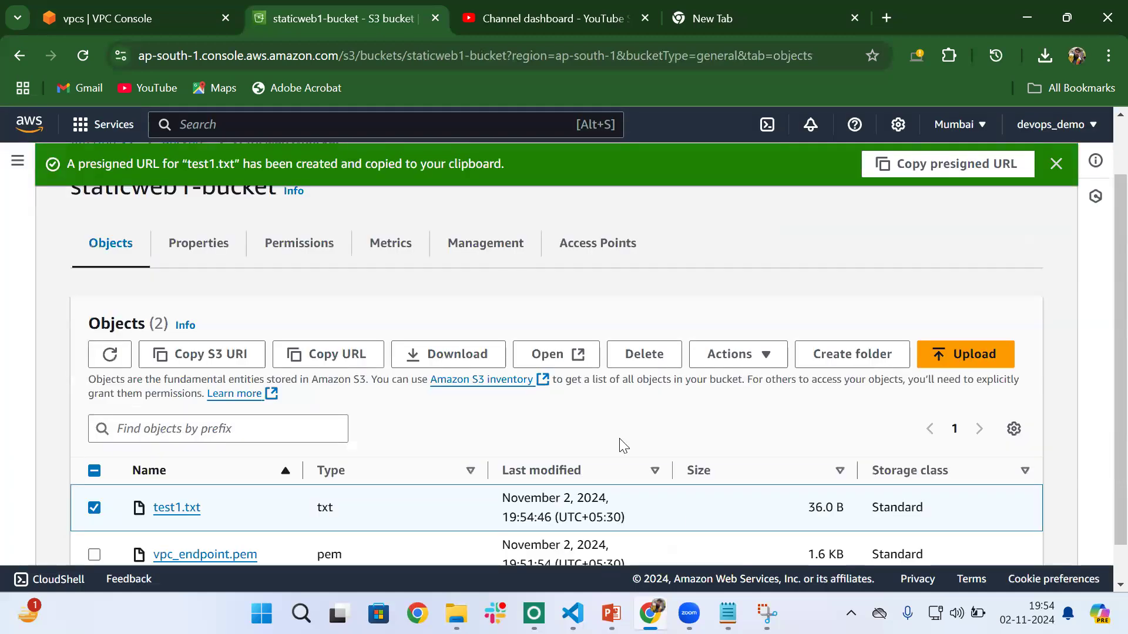
- Copy the presigned URL of test1.txt, load it in the empty browser tab and check the file's text
left_click(915, 177)
key("ctrl+Tab")
key("ctrl+Tab")
key("ctrl+l")
key("BackSpace")
key("ctrl+v")
key("Return")
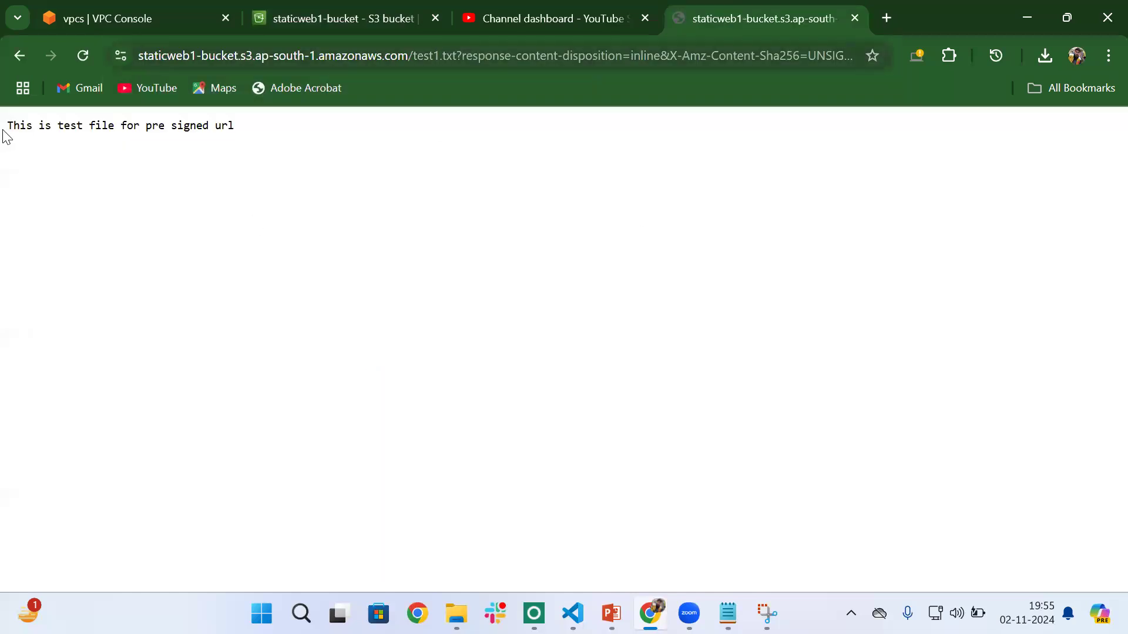
left_click_drag(3, 135, 241, 127)
left_click(257, 134)
- Return to staticweb1-bucket in the S3 console, look over its objects and properties, and reopen the object list
left_click(328, 13)
scroll(392, 356, "down", 1)
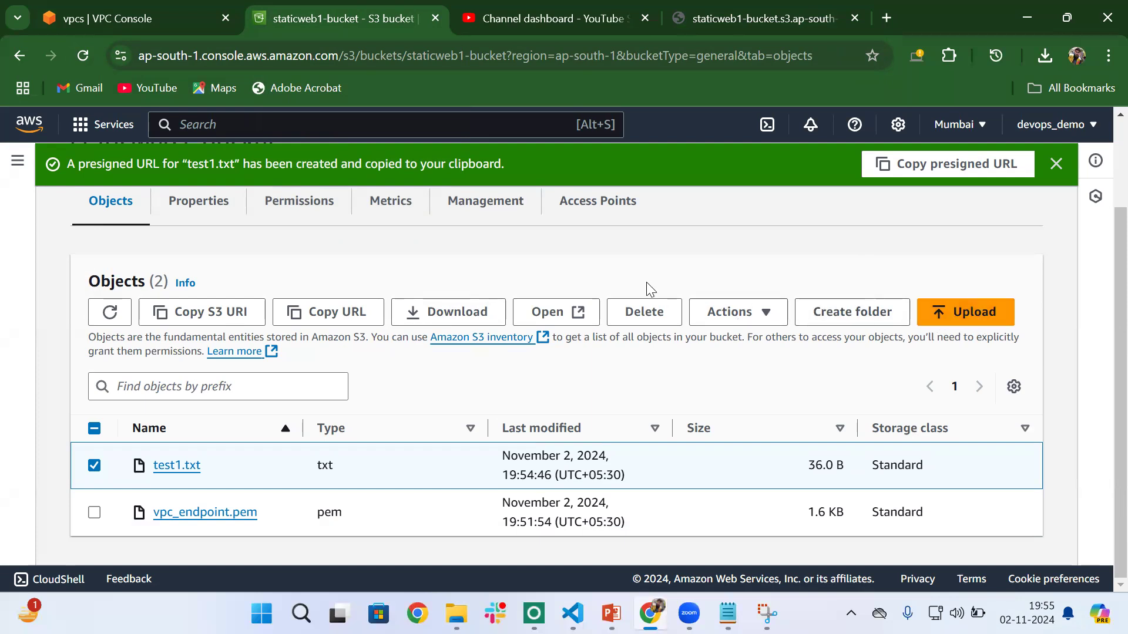
scroll(646, 286, "up", 2)
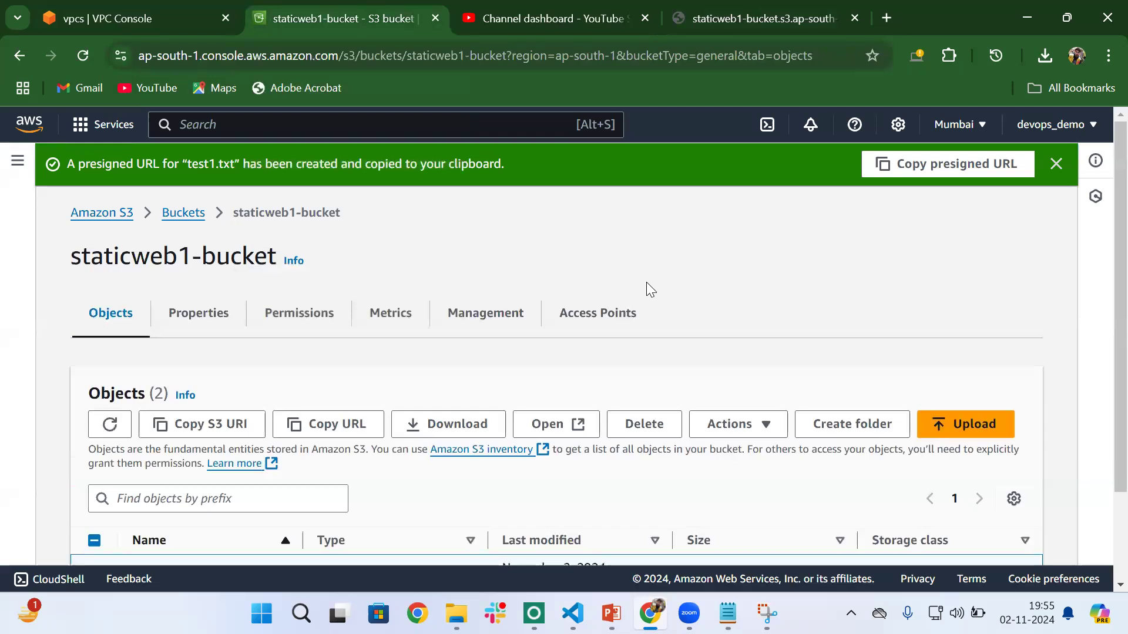
left_click(213, 336)
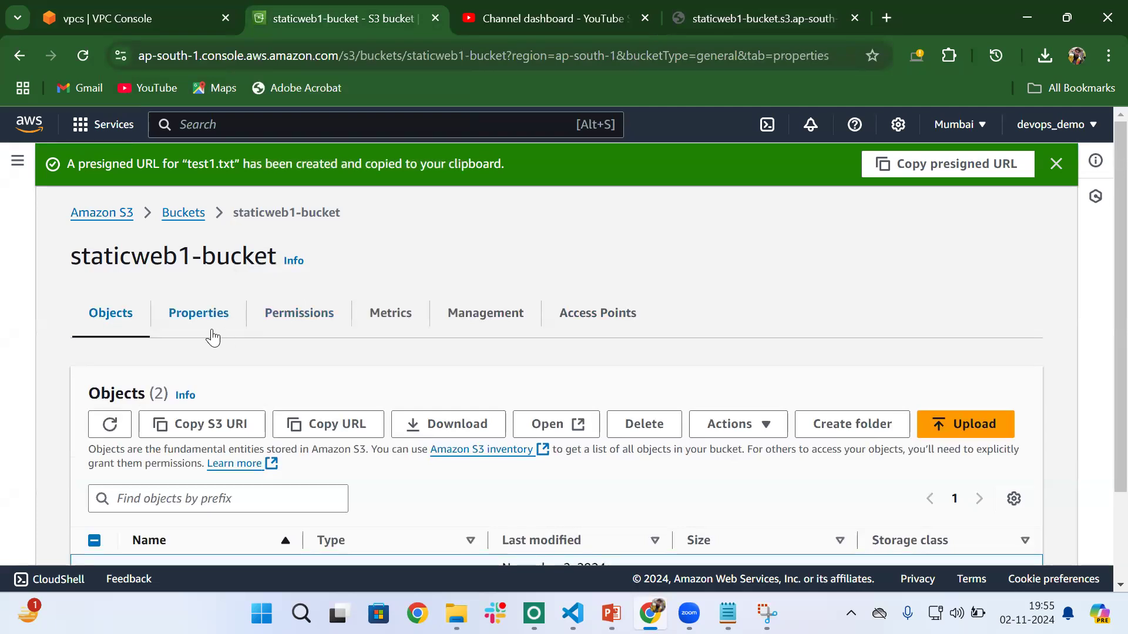
left_click(114, 272)
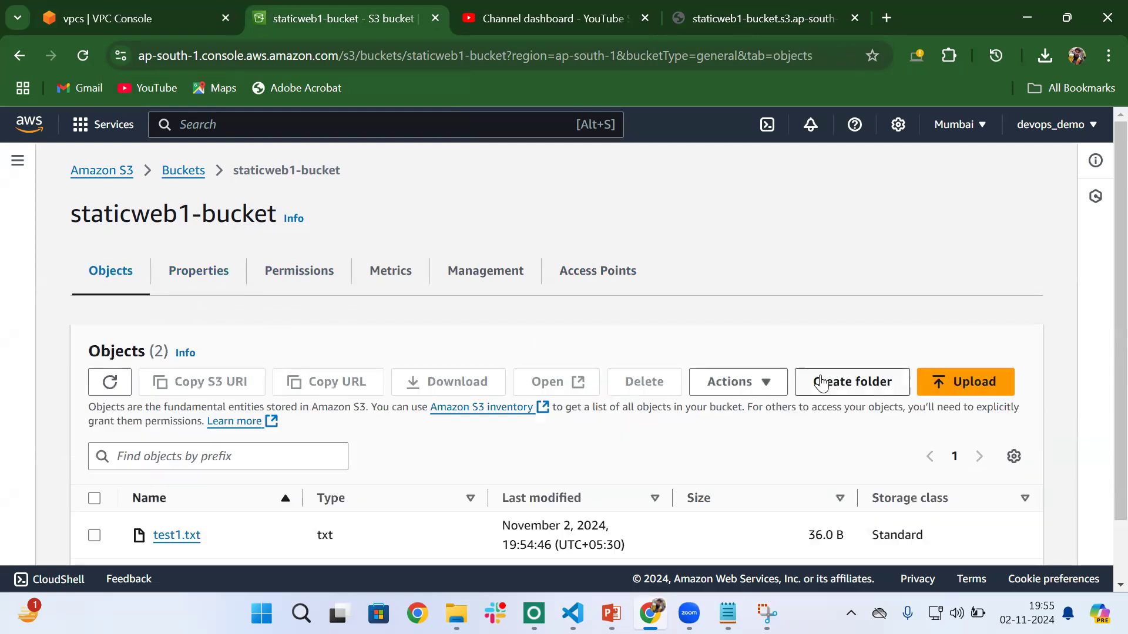
- Start a new upload to staticweb1-bucket and add index.html from the Desktop folder
left_click(964, 383)
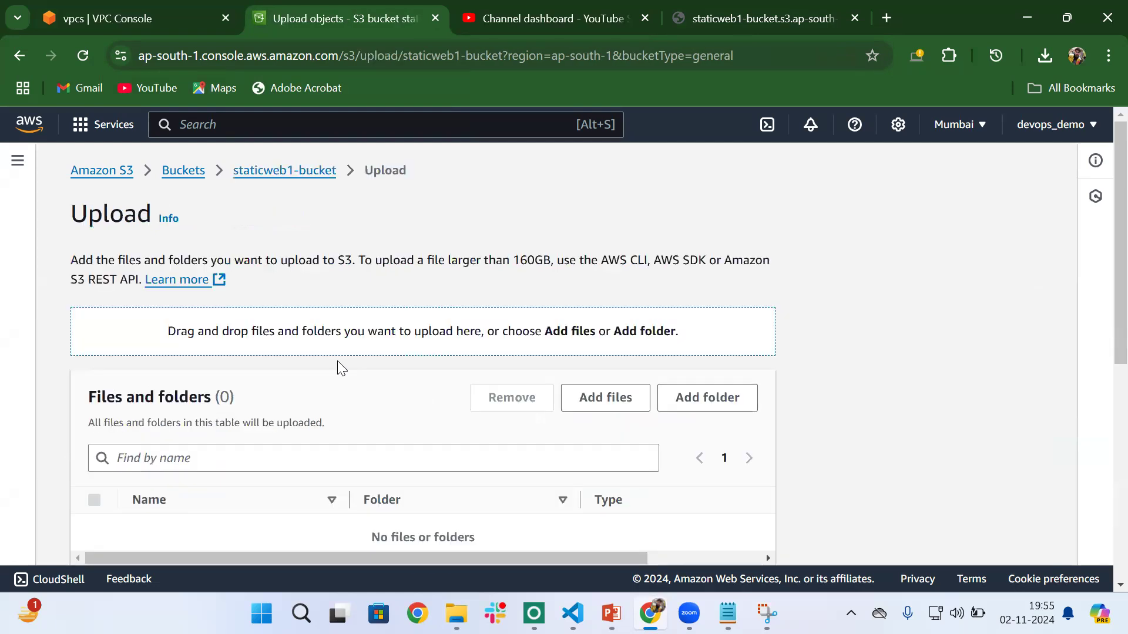
scroll(337, 364, "down", 4)
left_click(610, 176)
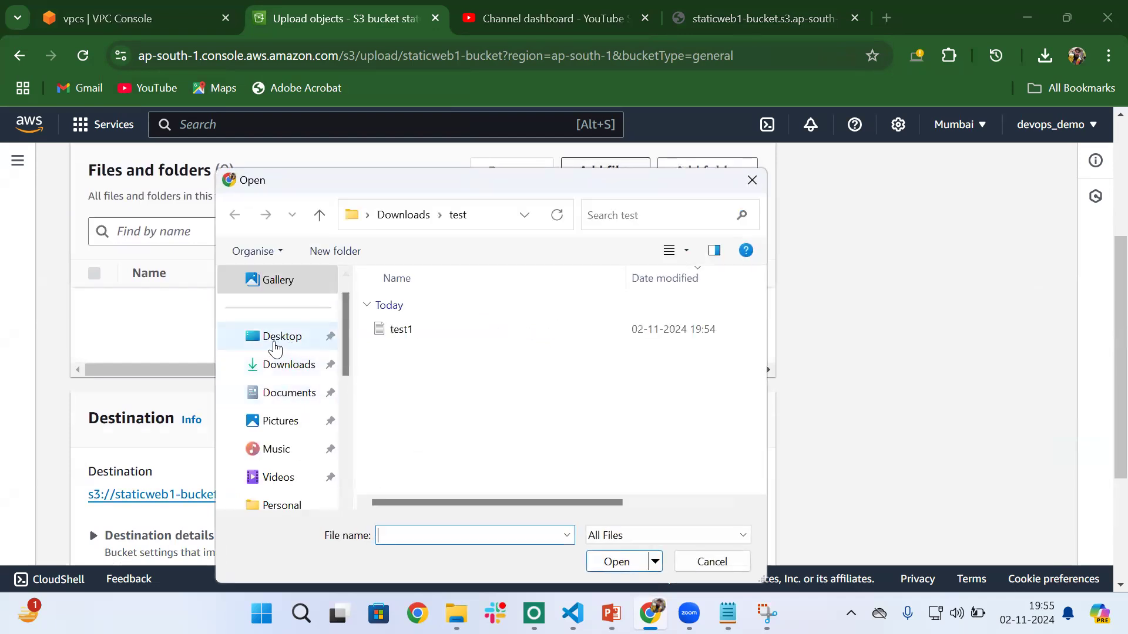
left_click(284, 345)
left_click(408, 537)
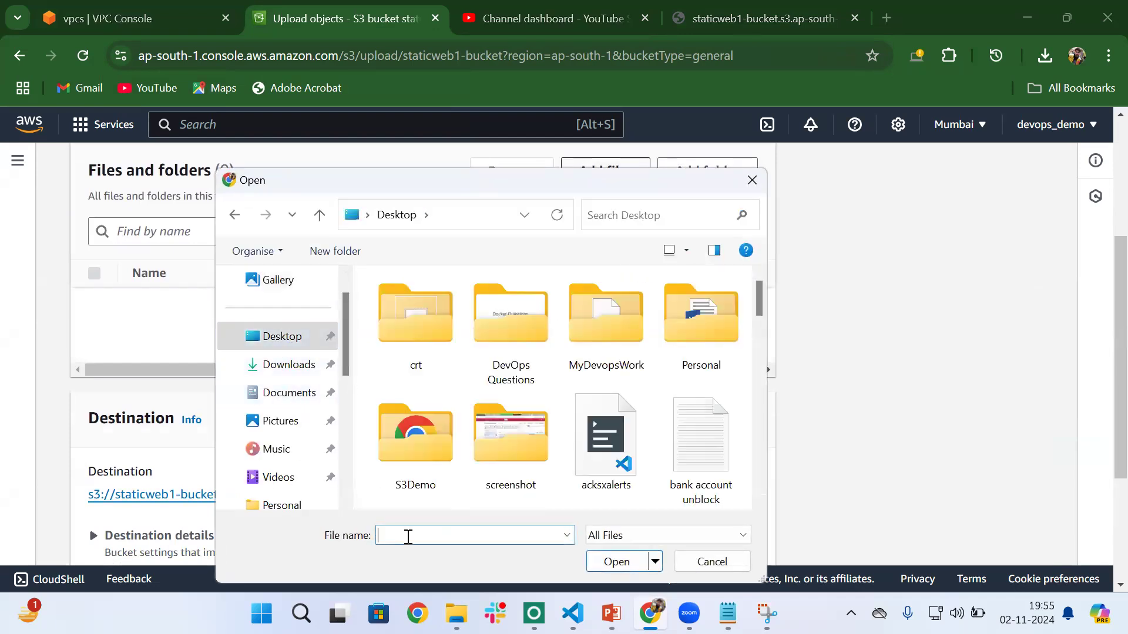
type("inde")
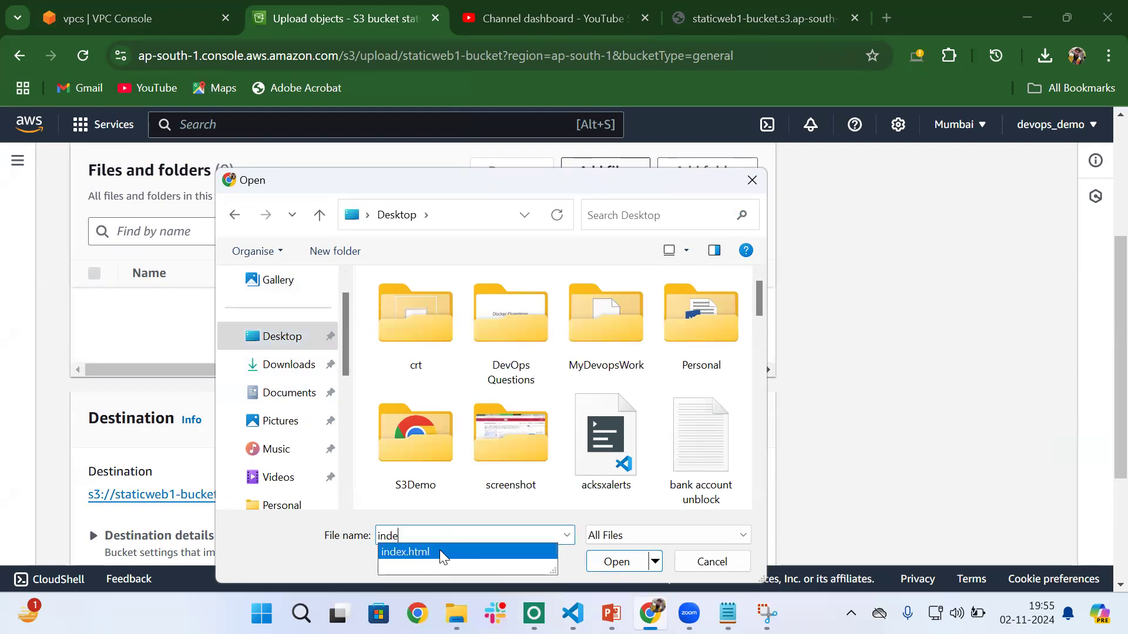
left_click(440, 553)
left_click(623, 563)
- Upload index.html to staticweb1-bucket and close the upload status page
scroll(450, 345, "down", 2)
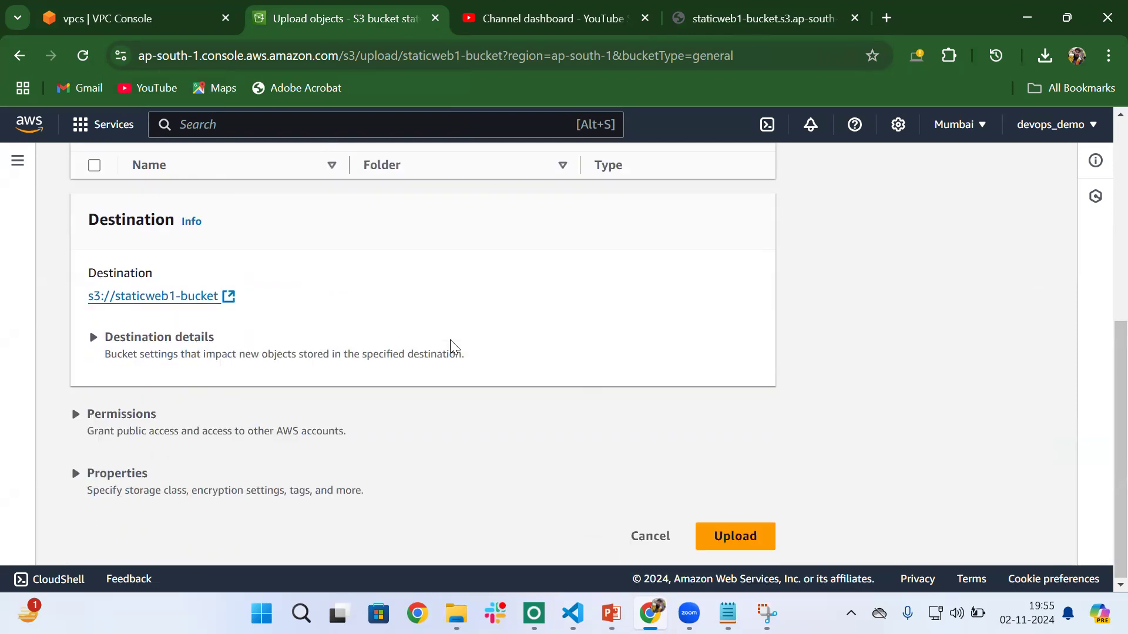
left_click(727, 540)
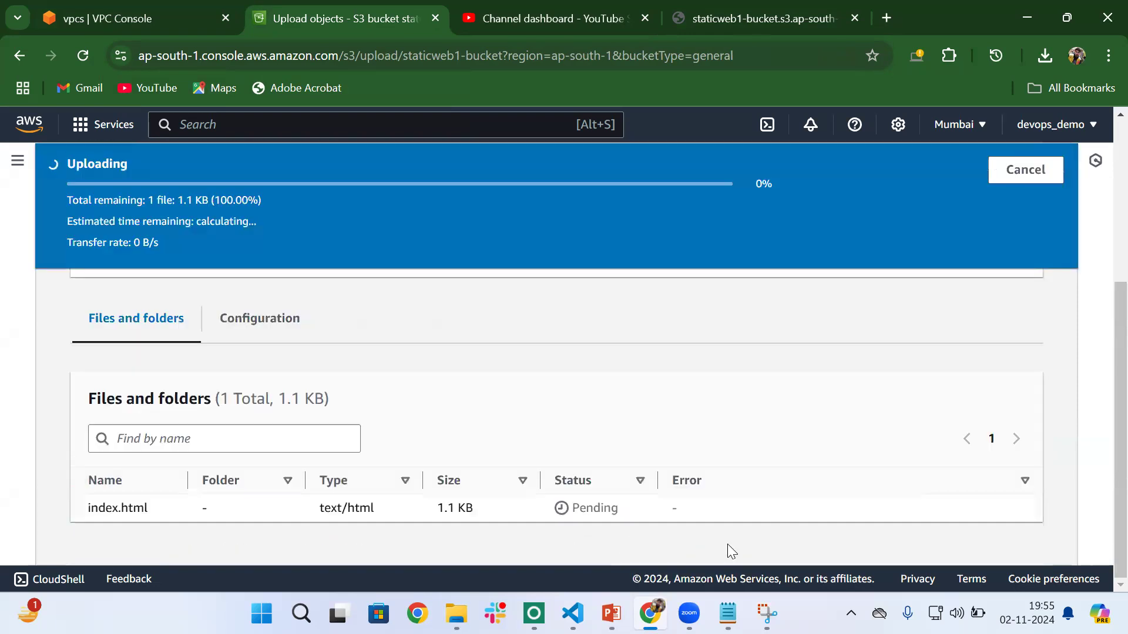
scroll(353, 336, "up", 3)
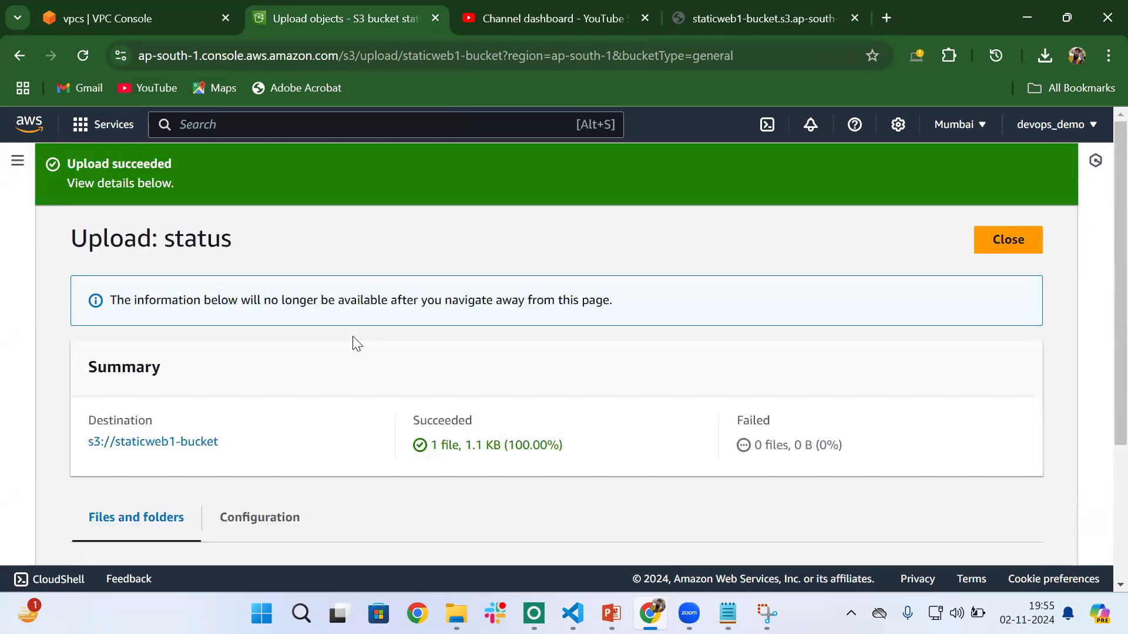
left_click(994, 247)
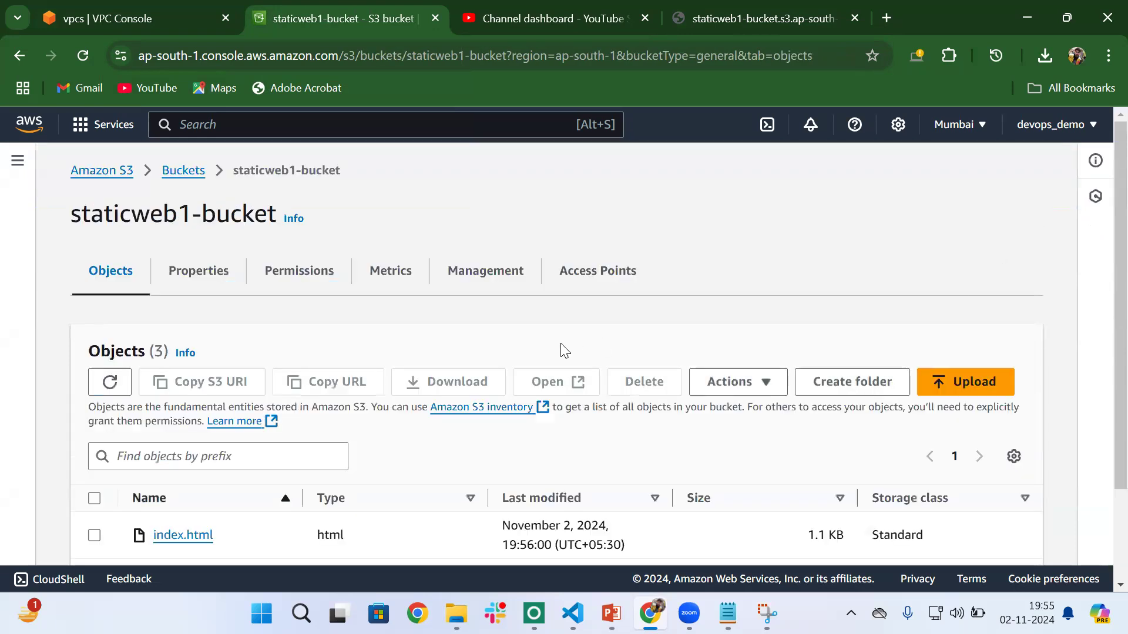
- Reload the presigned URL page of test1.txt to test its expiry and highlight the response's code value
scroll(565, 350, "down", 2)
scroll(563, 350, "up", 2)
left_click(211, 274)
left_click(720, 19)
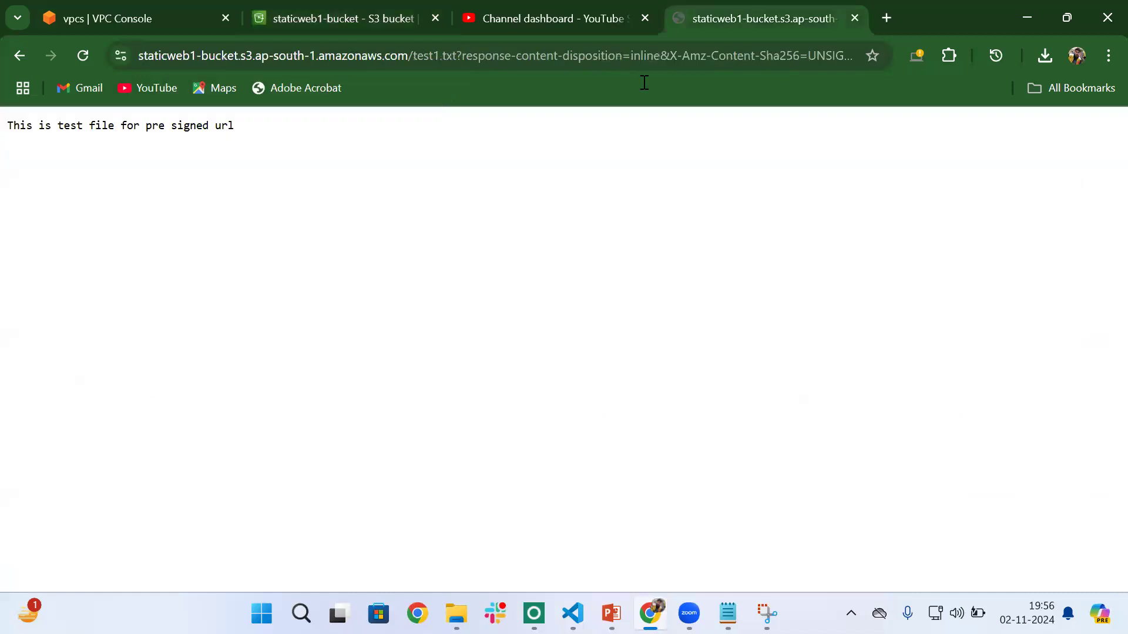
left_click(82, 57)
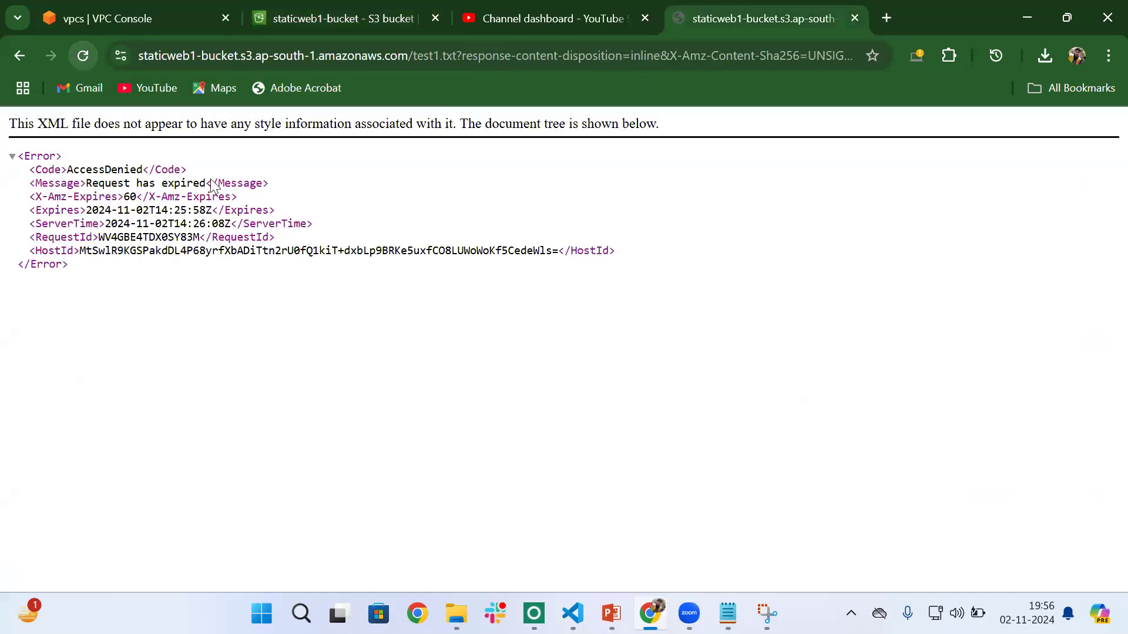
left_click_drag(68, 165, 150, 165)
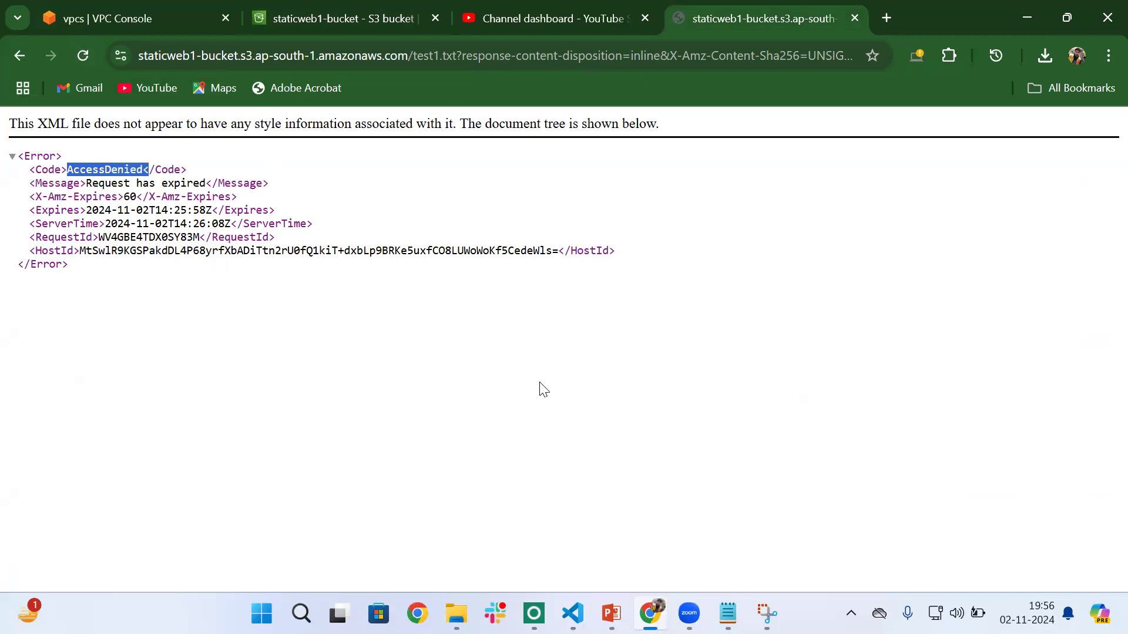
- Compare the expiry time in the presigned URL response with the system clock and highlight the response's message
mouse_move(1027, 612)
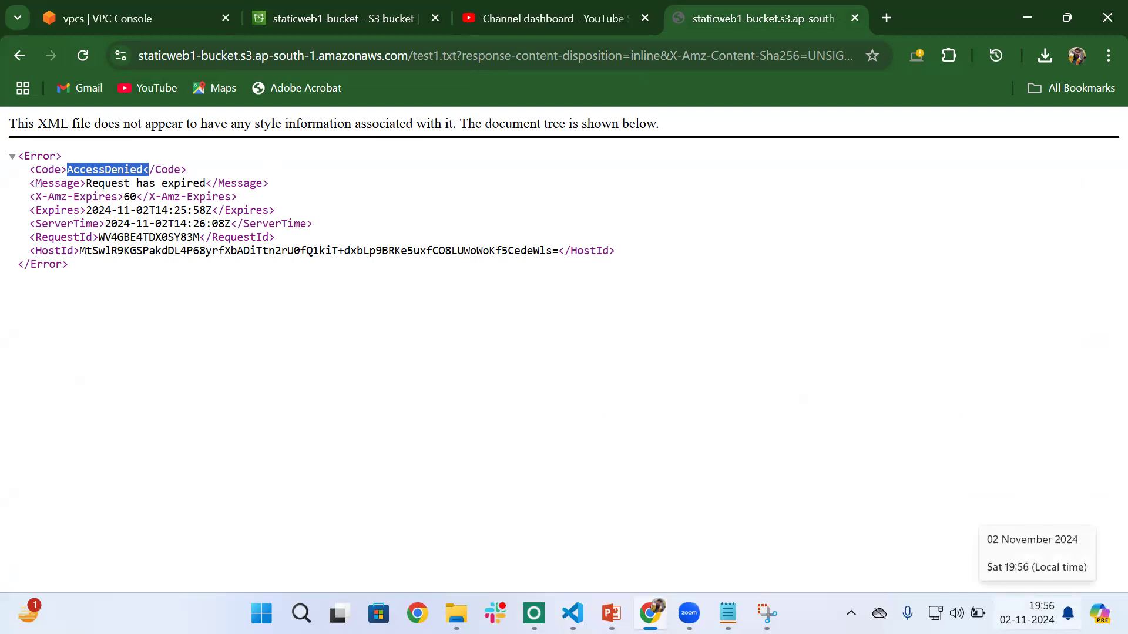
left_click(256, 309)
left_click_drag(87, 183, 206, 182)
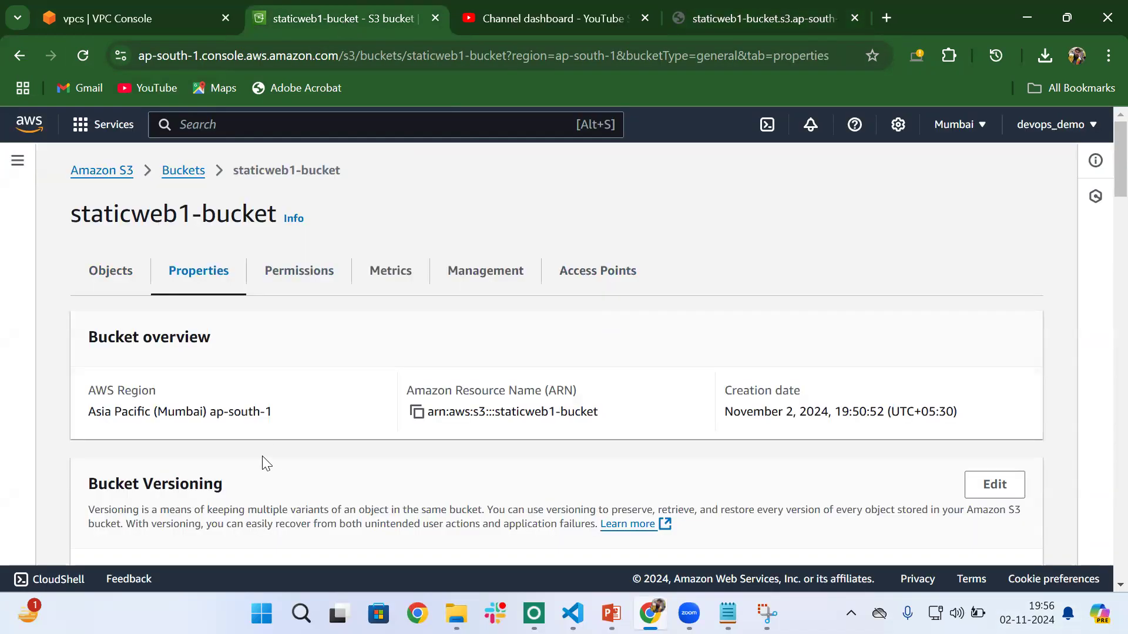
- Return to staticweb1-bucket in the S3 console and review its properties and object list
scroll(262, 461, "down", 10)
scroll(262, 461, "up", 10)
left_click(112, 280)
scroll(323, 449, "down", 2)
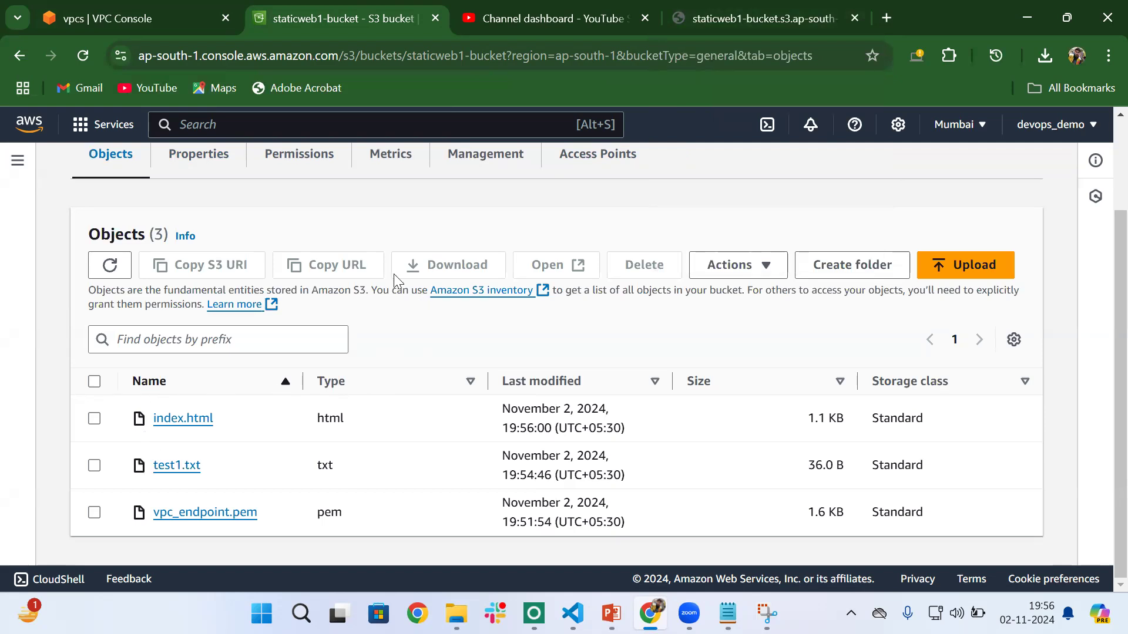
- Open the static website hosting settings in staticweb1-bucket's properties for editing
left_click(195, 173)
scroll(398, 398, "down", 10)
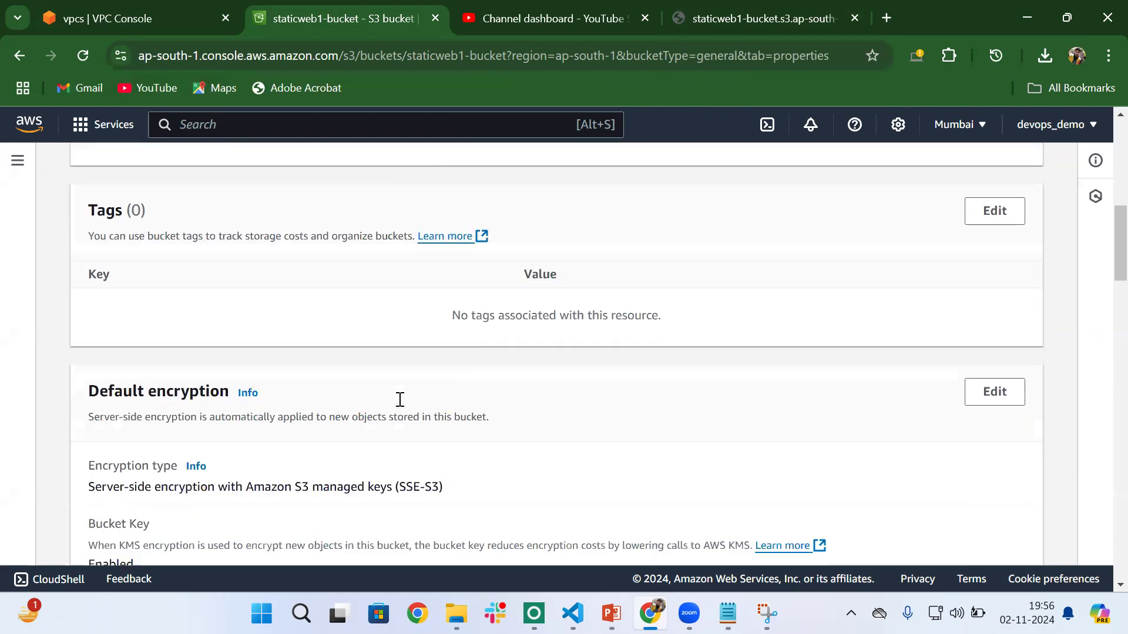
scroll(399, 399, "down", 20)
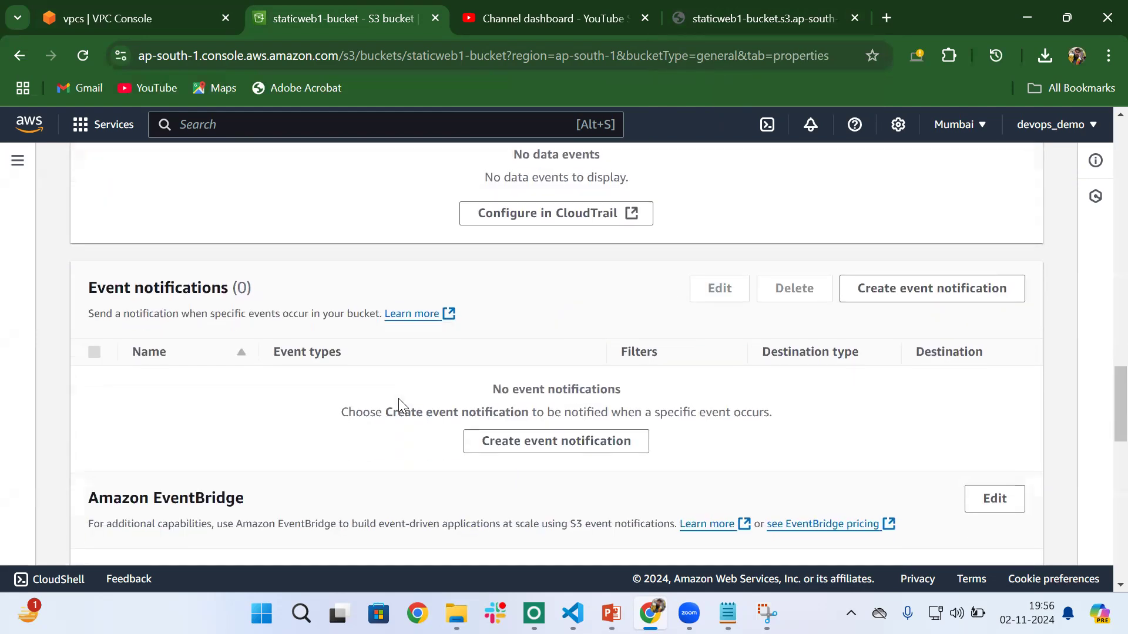
scroll(399, 406, "down", 5)
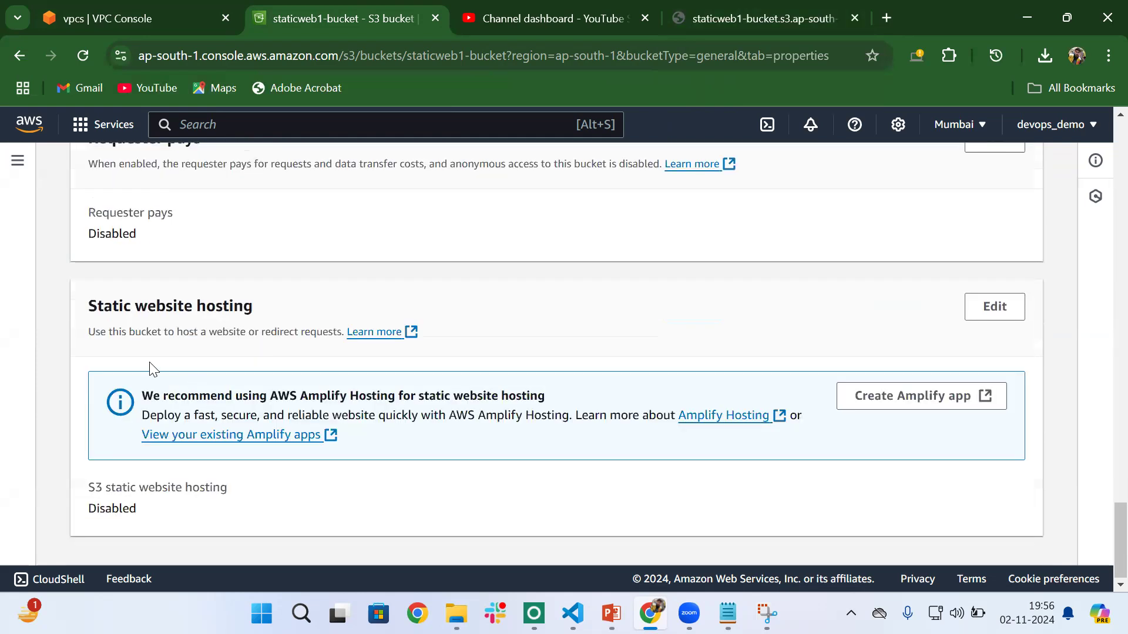
left_click_drag(88, 314, 278, 318)
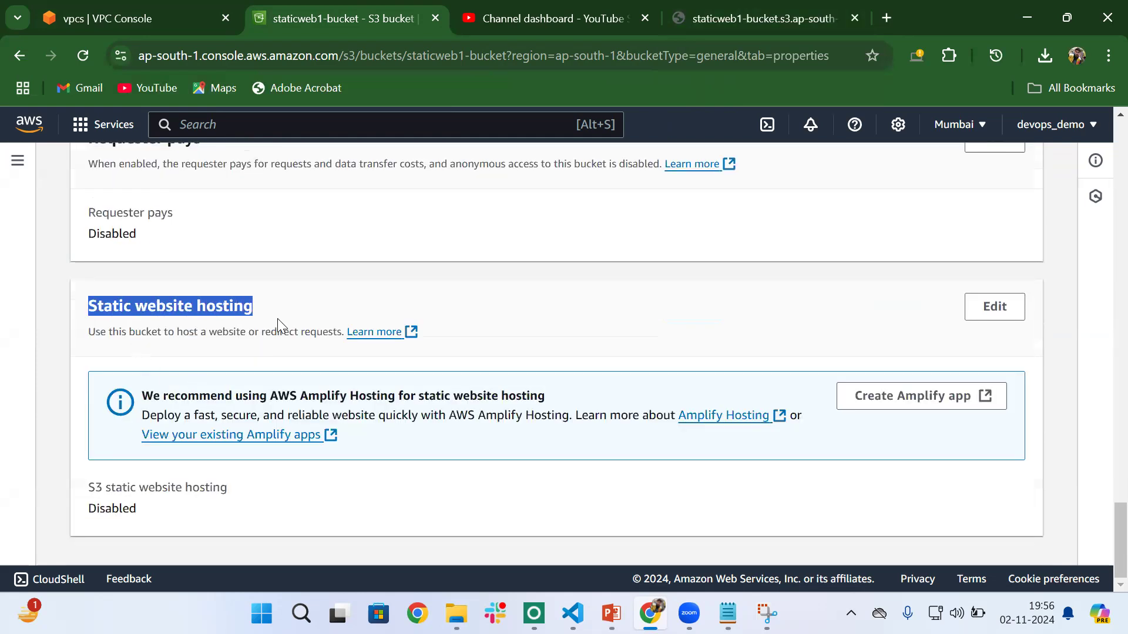
left_click(995, 307)
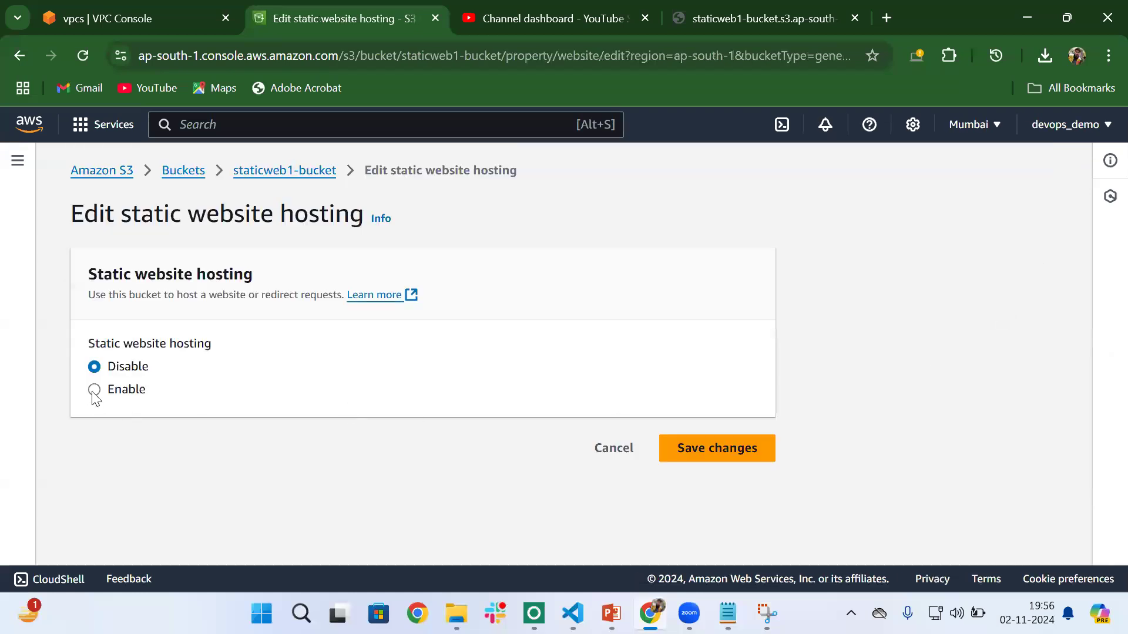
- Enable static website hosting for the bucket and set the index document to index.html
left_click(94, 389)
scroll(478, 372, "down", 4)
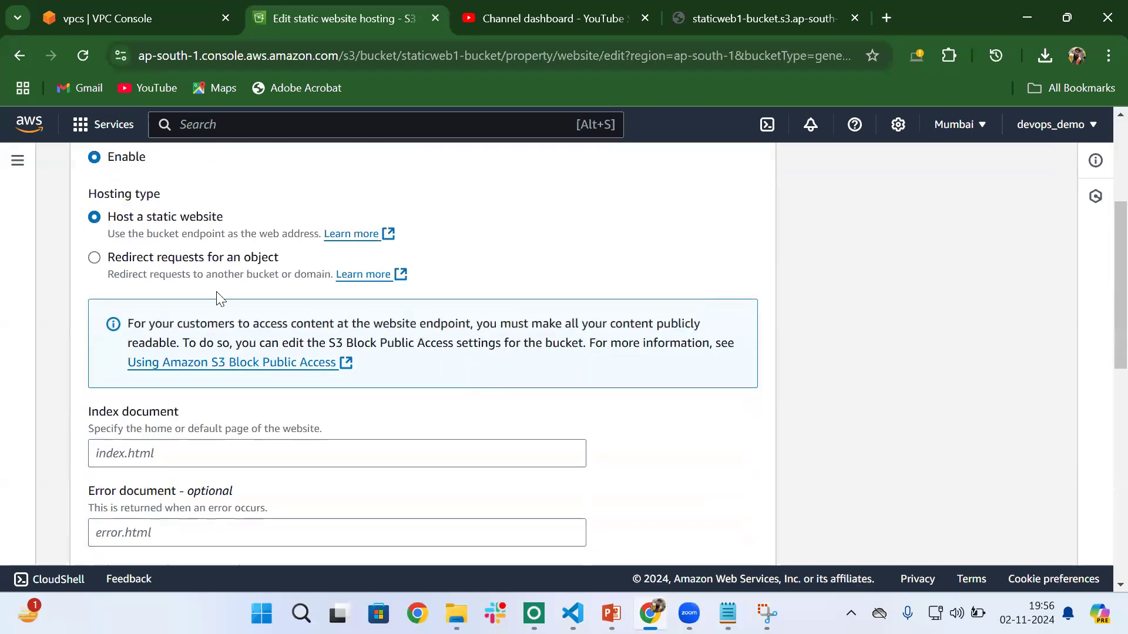
scroll(279, 426, "down", 1)
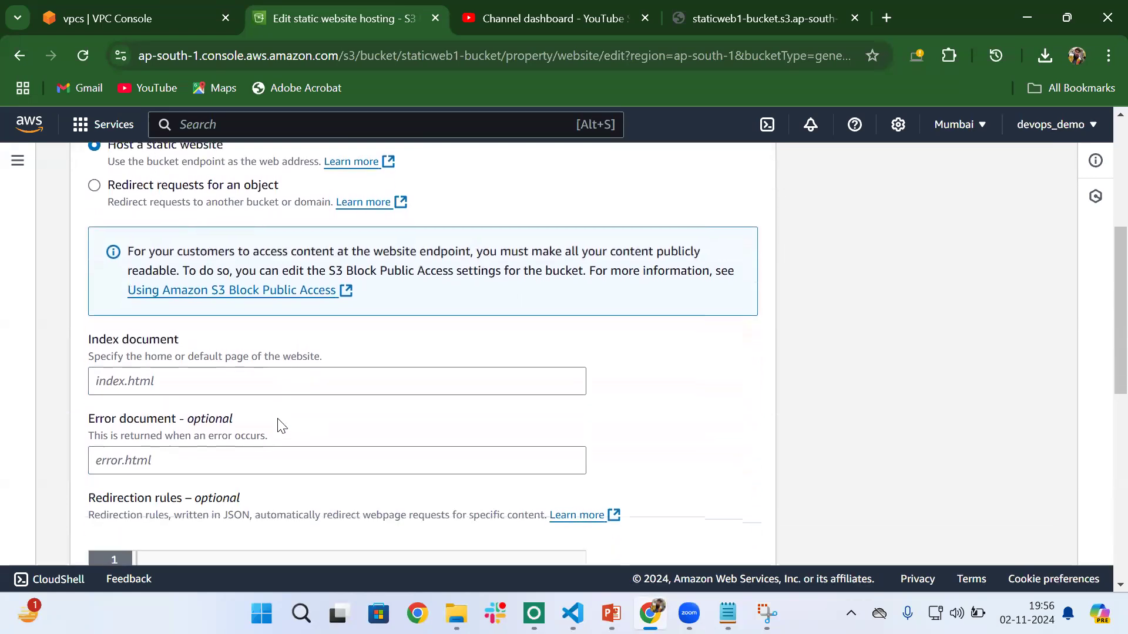
left_click(113, 378)
type("ind")
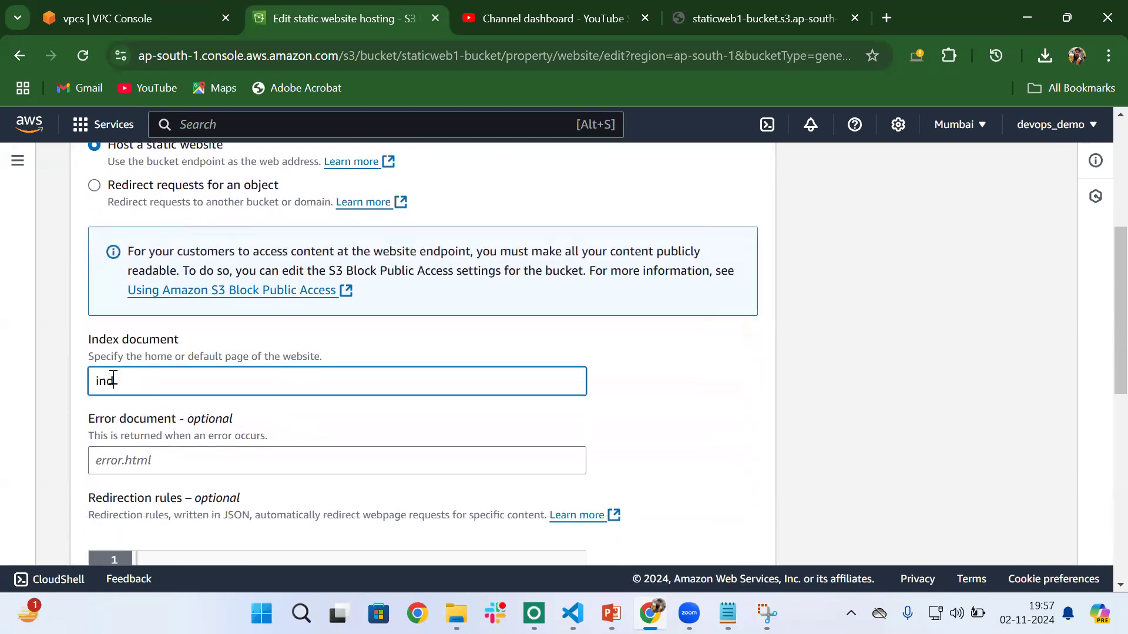
type("ex.htmk")
key("BackSpace")
type("l")
- Review the rest of the hosting form and save the static website hosting changes
scroll(113, 379, "down", 8)
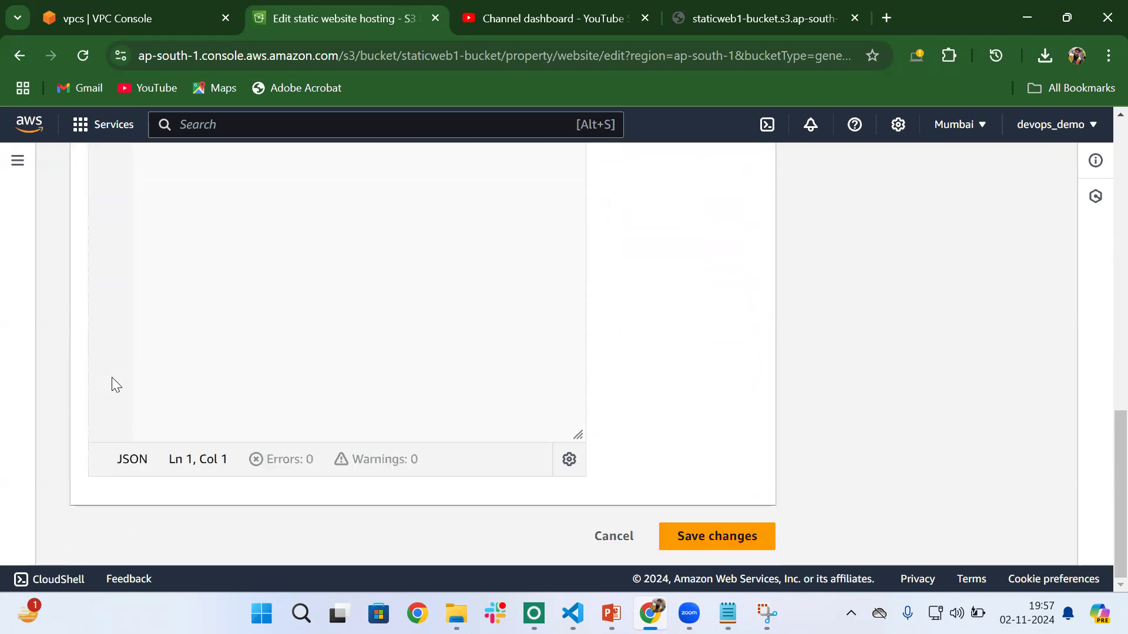
scroll(611, 333, "up", 10)
scroll(611, 332, "up", 2)
scroll(611, 333, "down", 10)
left_click(720, 534)
- Find the bucket website endpoint under static website hosting, highlight its label and copy the URL
scroll(522, 398, "down", 20)
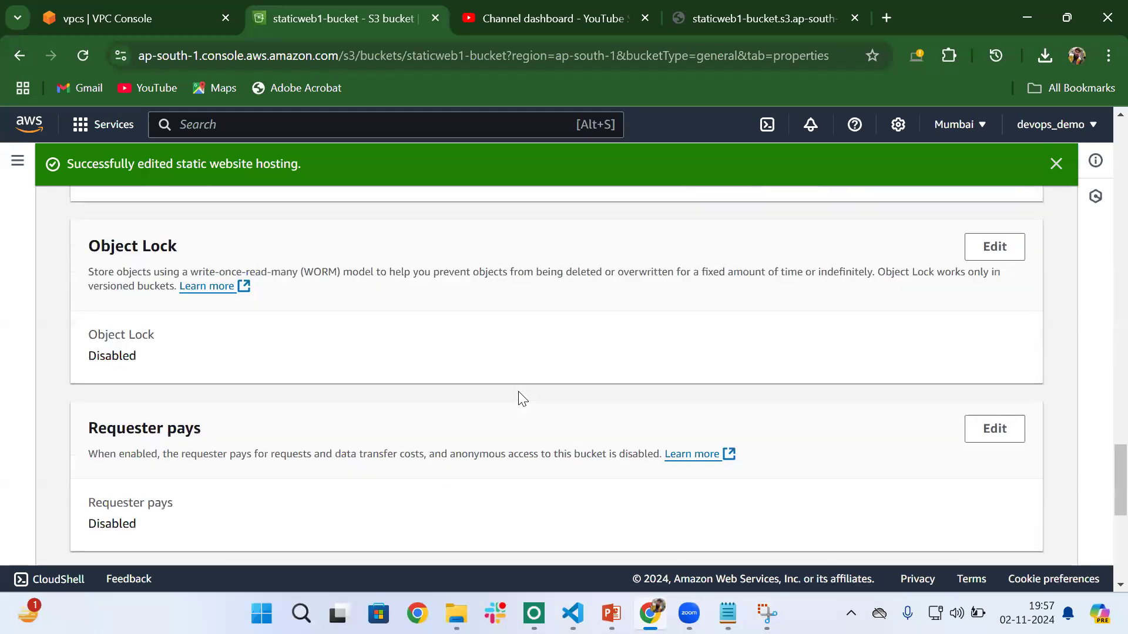
scroll(521, 398, "down", 6)
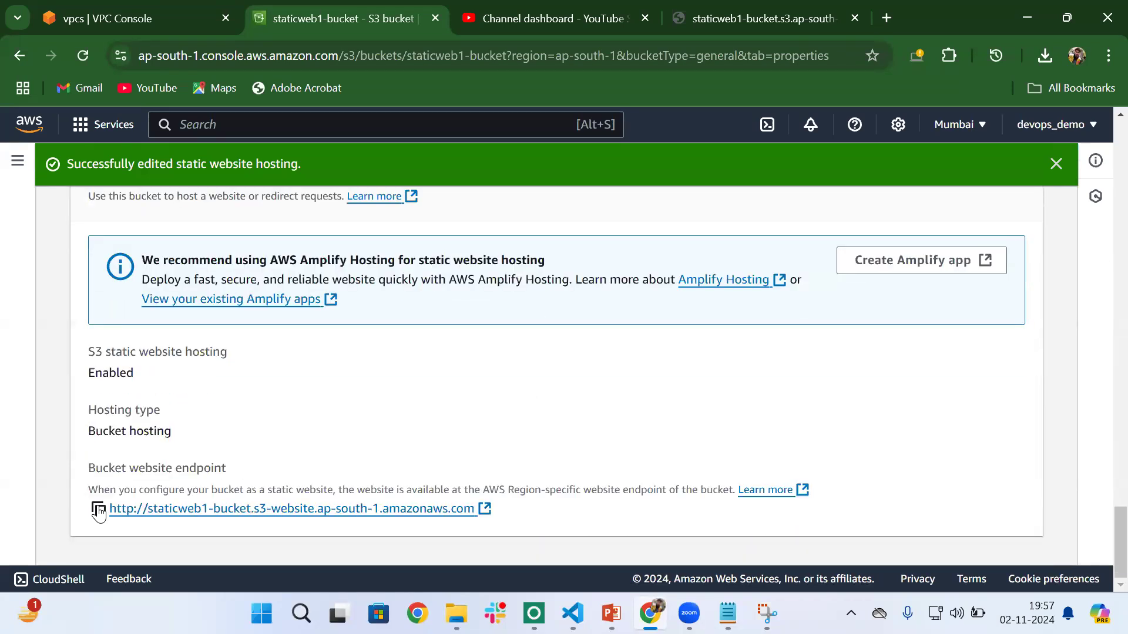
left_click_drag(86, 470, 246, 469)
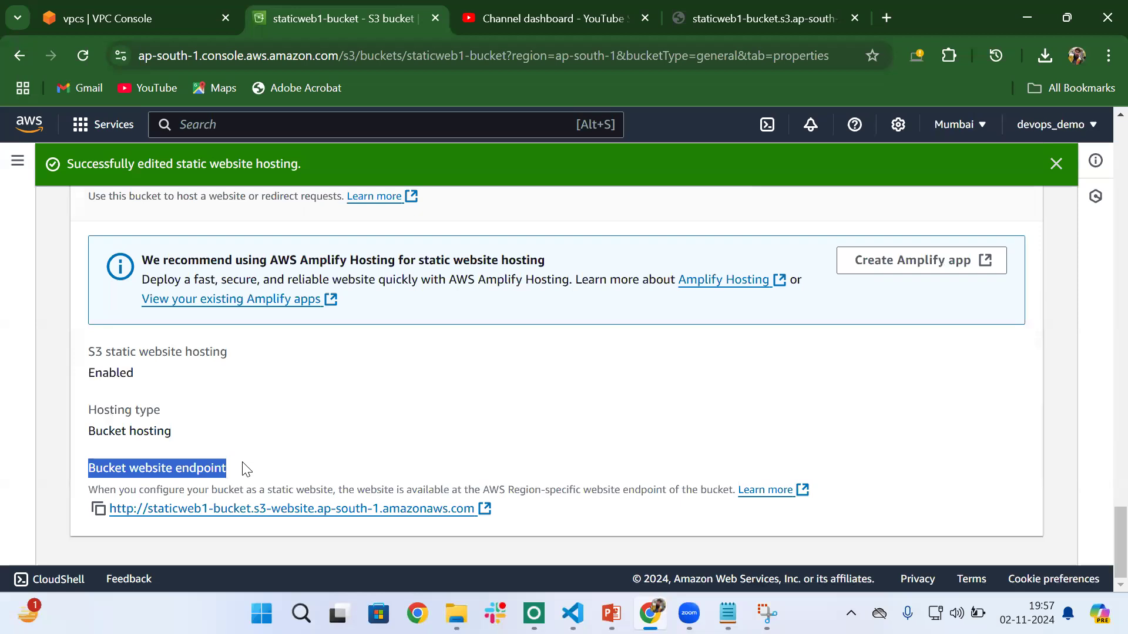
left_click(98, 509)
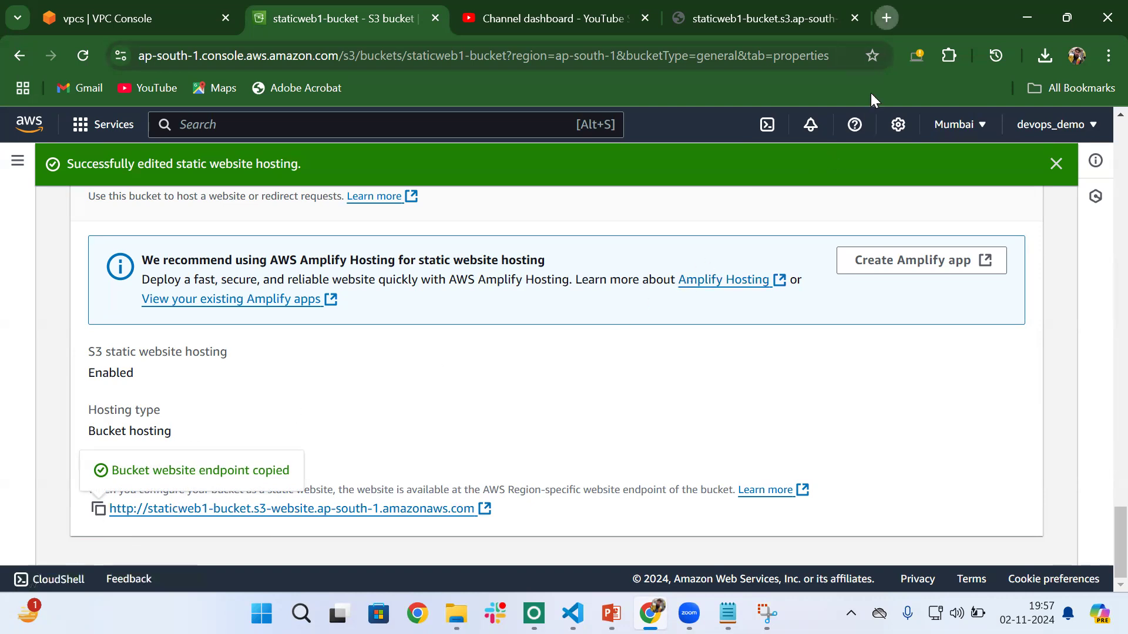
- Load the copied website endpoint in a new browser tab and highlight the response text
key("ctrl+t")
key("ctrl+v")
key("Return")
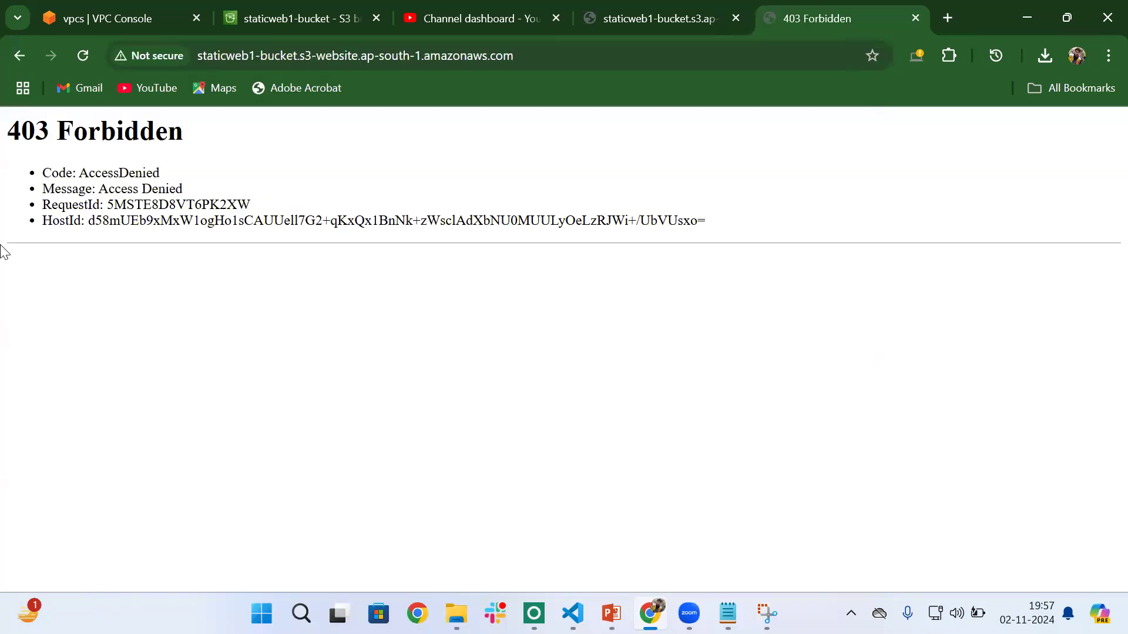
left_click_drag(2, 132, 170, 187)
left_click(171, 187)
- Go back to staticweb1-bucket in the S3 console and show its list of objects
left_click(301, 20)
scroll(273, 332, "up", 20)
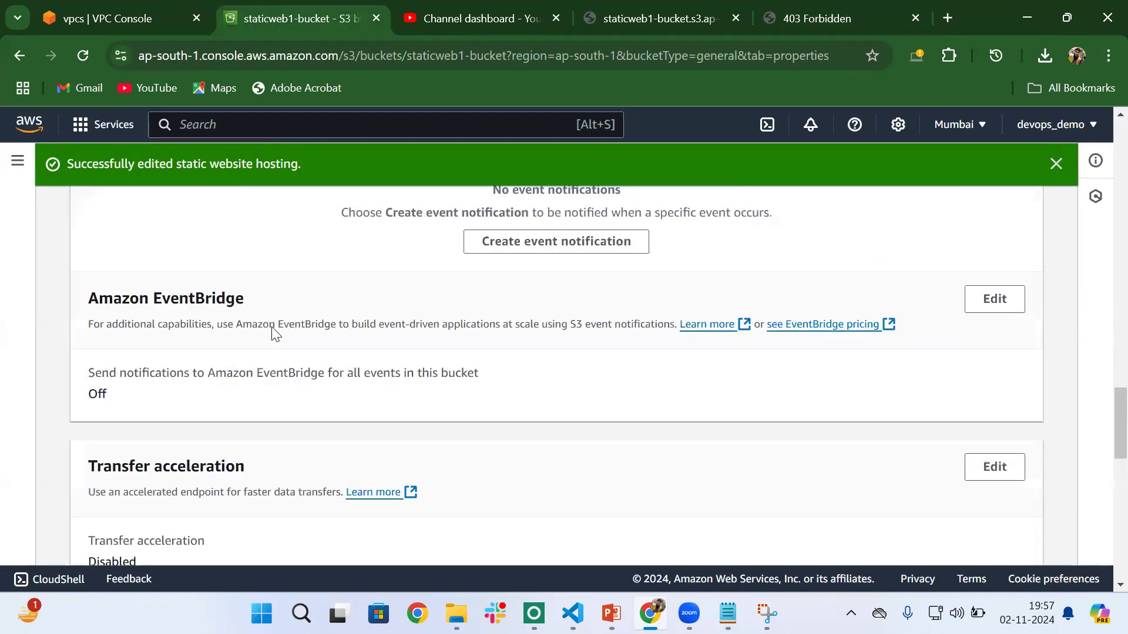
left_click(106, 310)
scroll(410, 405, "down", 2)
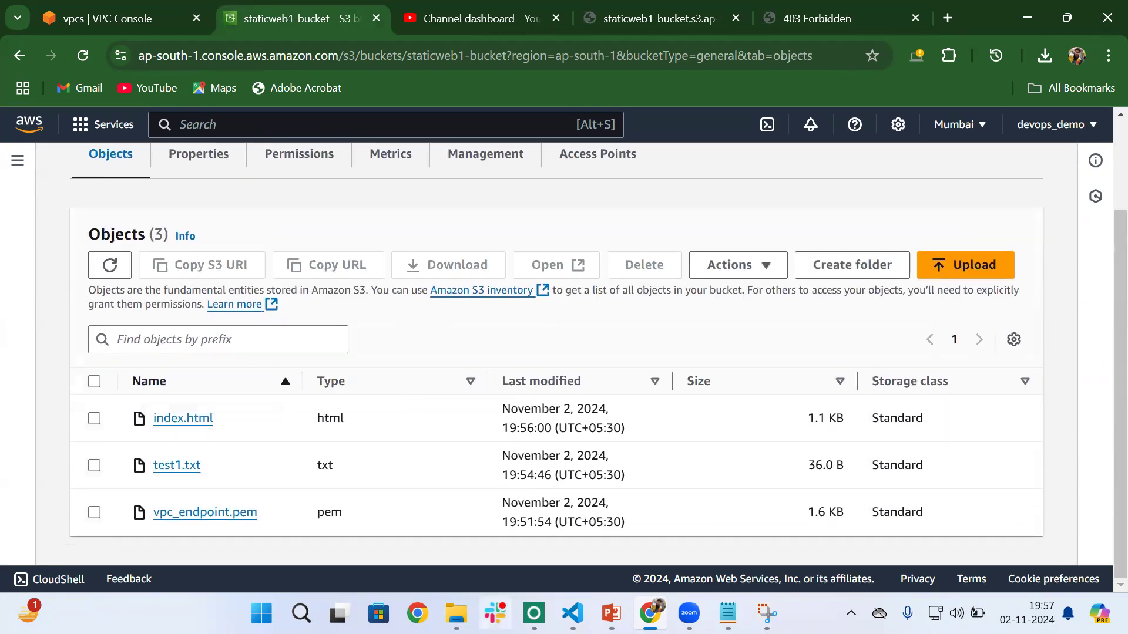
- Switch to File Explorer and search the Desktop folder for index.html
mouse_move(456, 614)
left_click(255, 526)
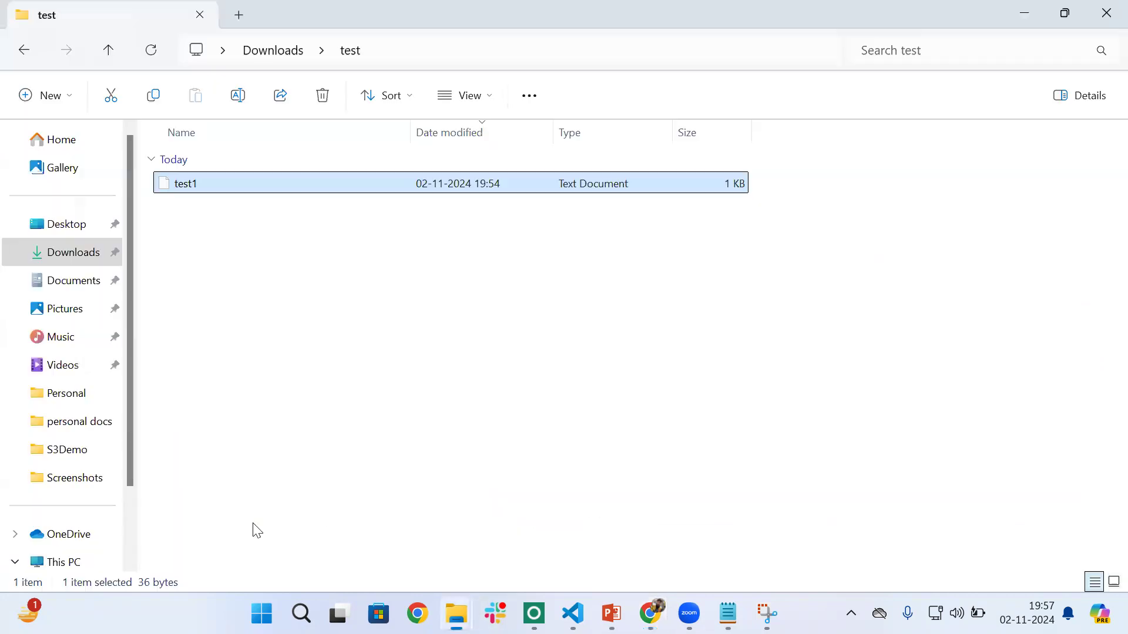
left_click(68, 251)
left_click(66, 226)
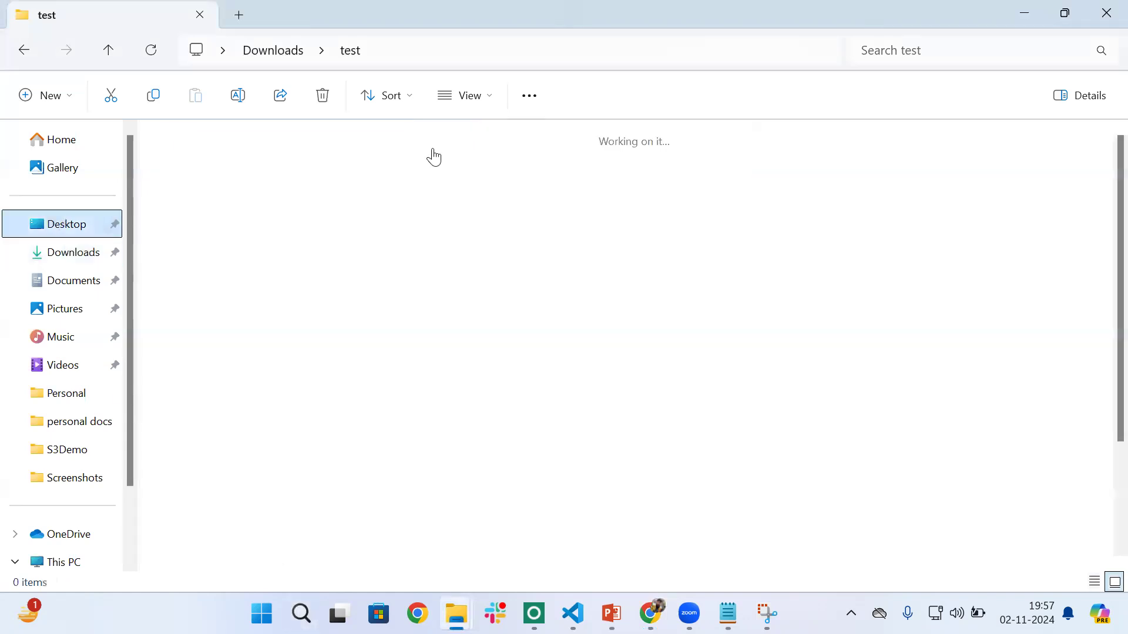
type("ind")
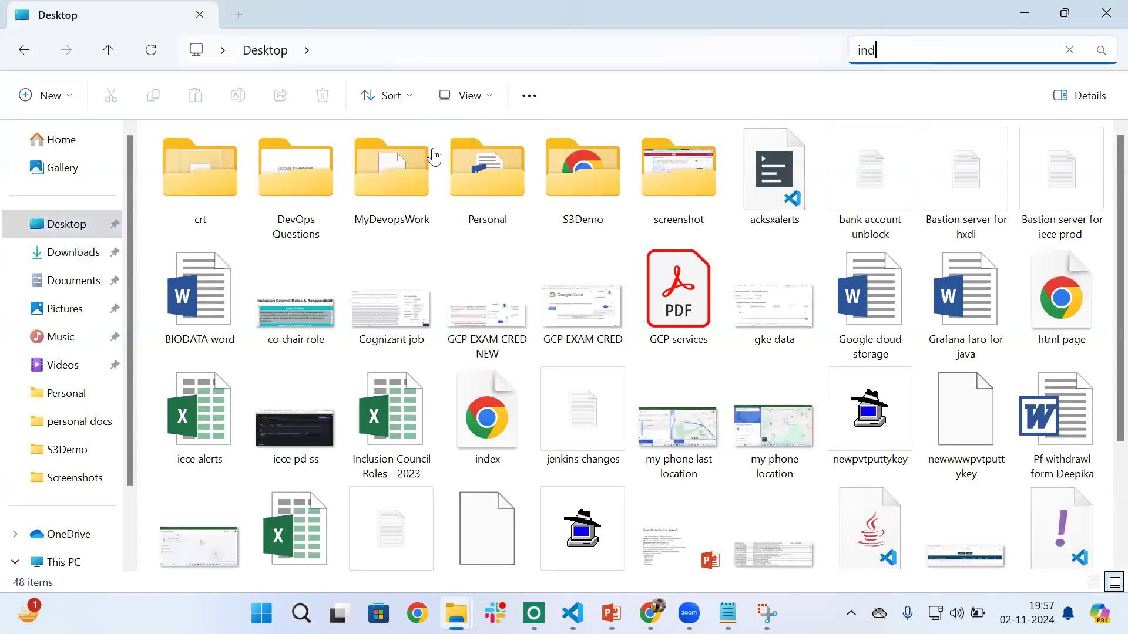
type("ex.html")
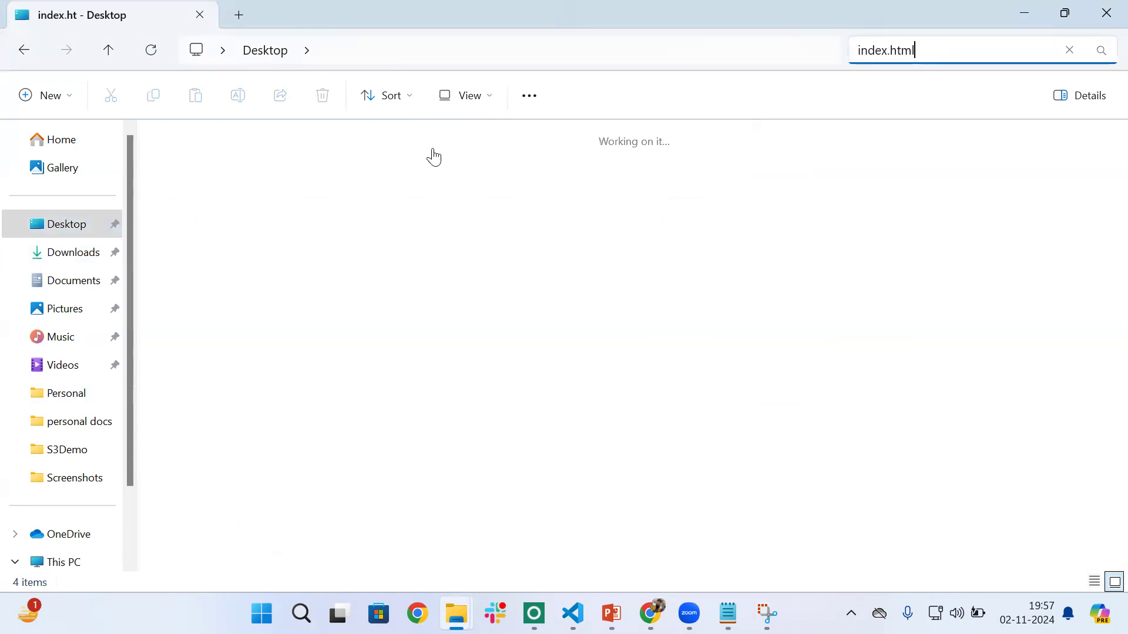
left_click(380, 361)
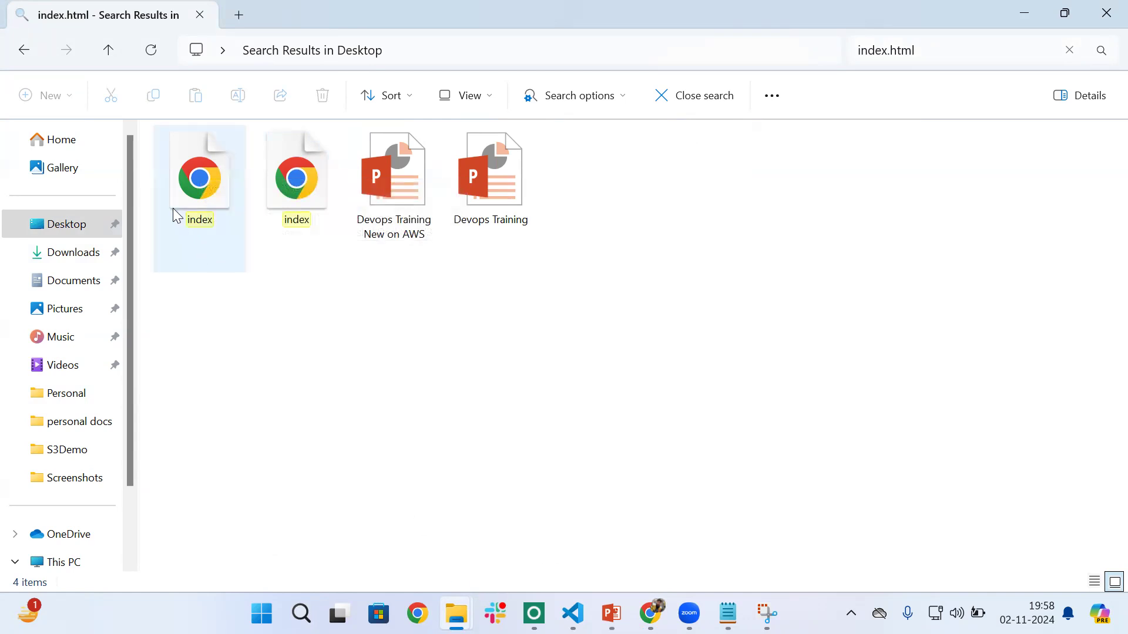
- Open the first index.html search result in Visual Studio Code and highlight the paragraph and header lines in its body
right_click(197, 200)
mouse_move(259, 276)
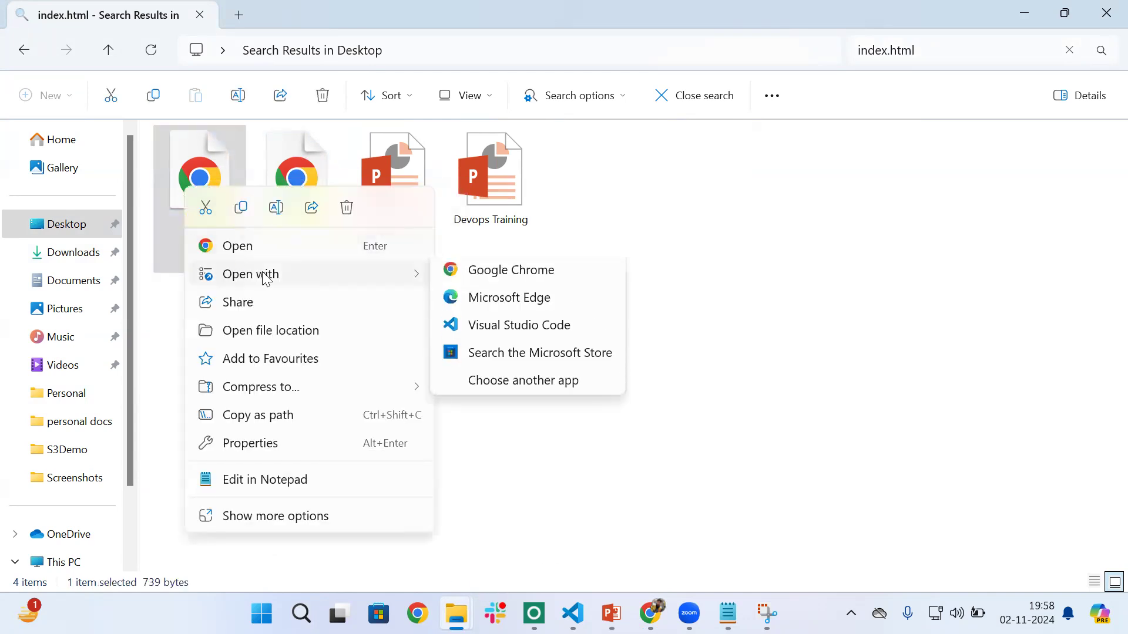
left_click(508, 332)
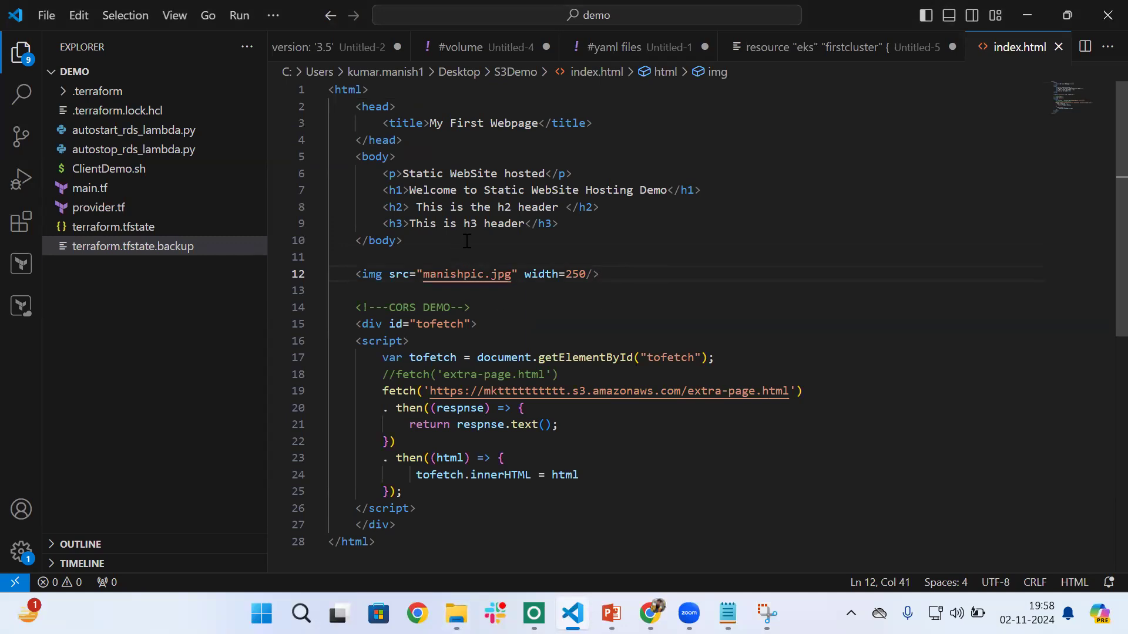
scroll(560, 357, "down", 1)
scroll(559, 357, "up", 1)
left_click_drag(561, 224, 377, 178)
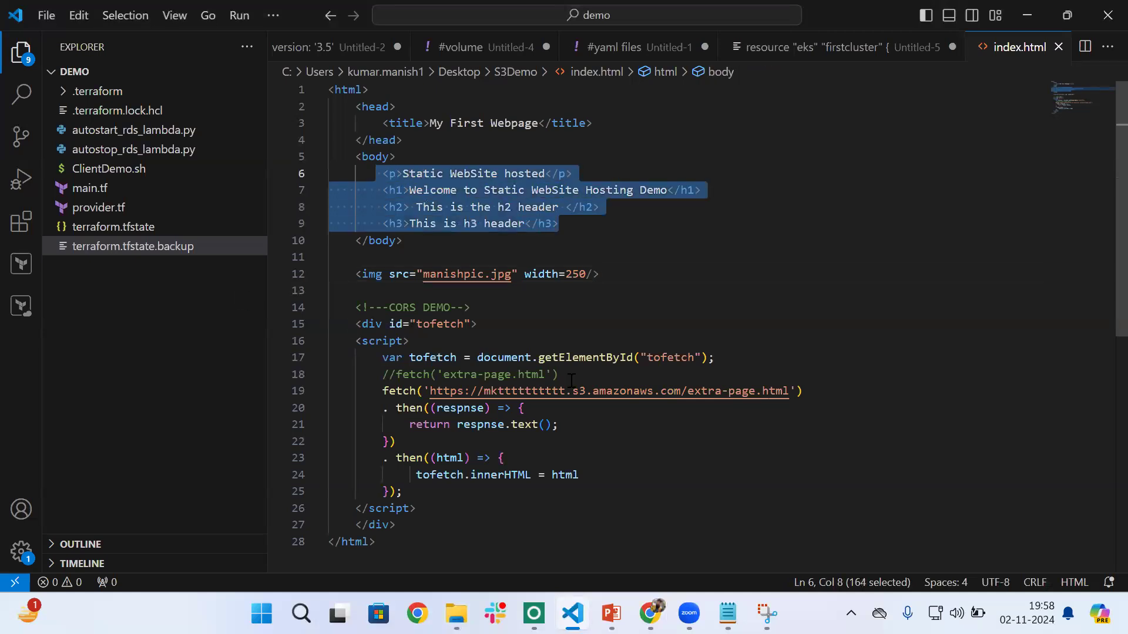
- Open the second index.html search result in Visual Studio Code and highlight the paragraph about a simple static website hosted on AWS S3
mouse_move(456, 614)
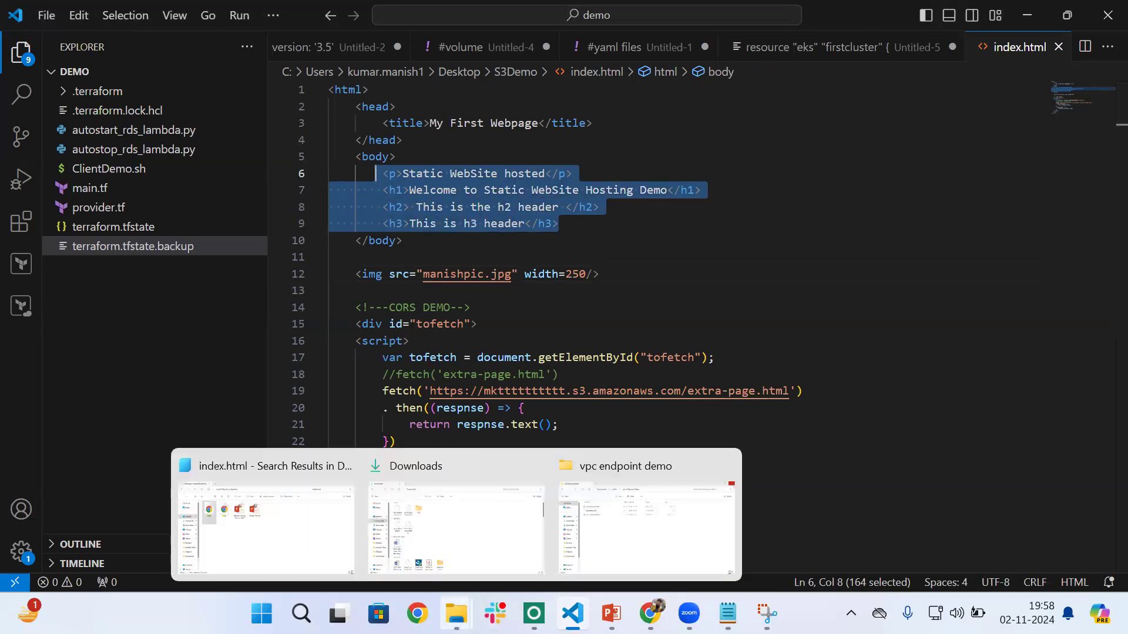
left_click(255, 526)
right_click(293, 190)
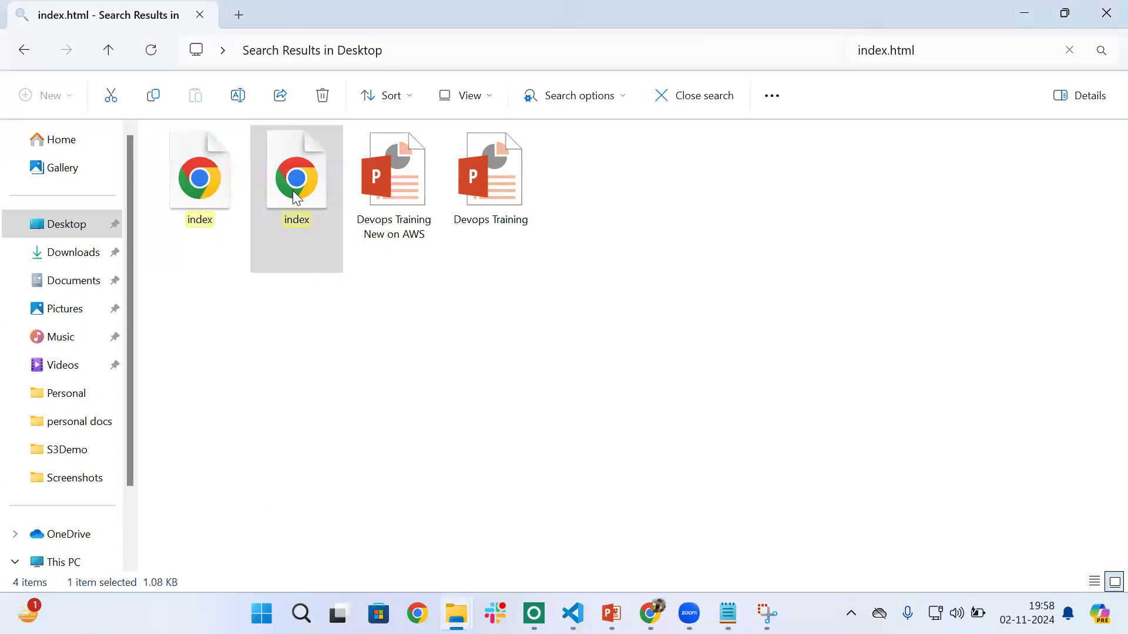
mouse_move(379, 277)
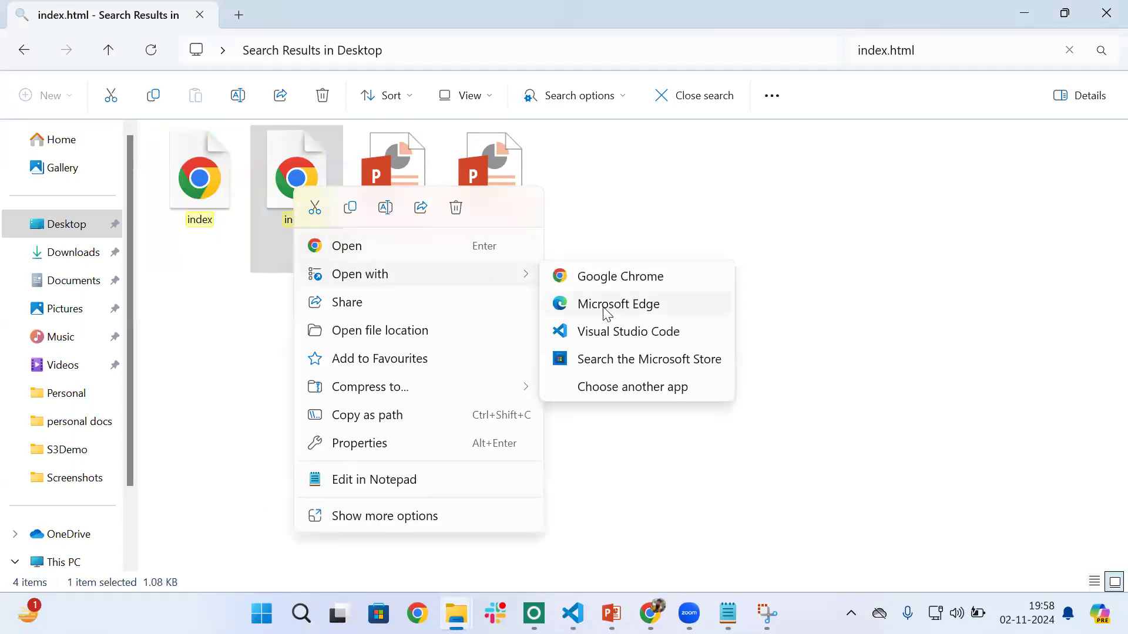
left_click(613, 327)
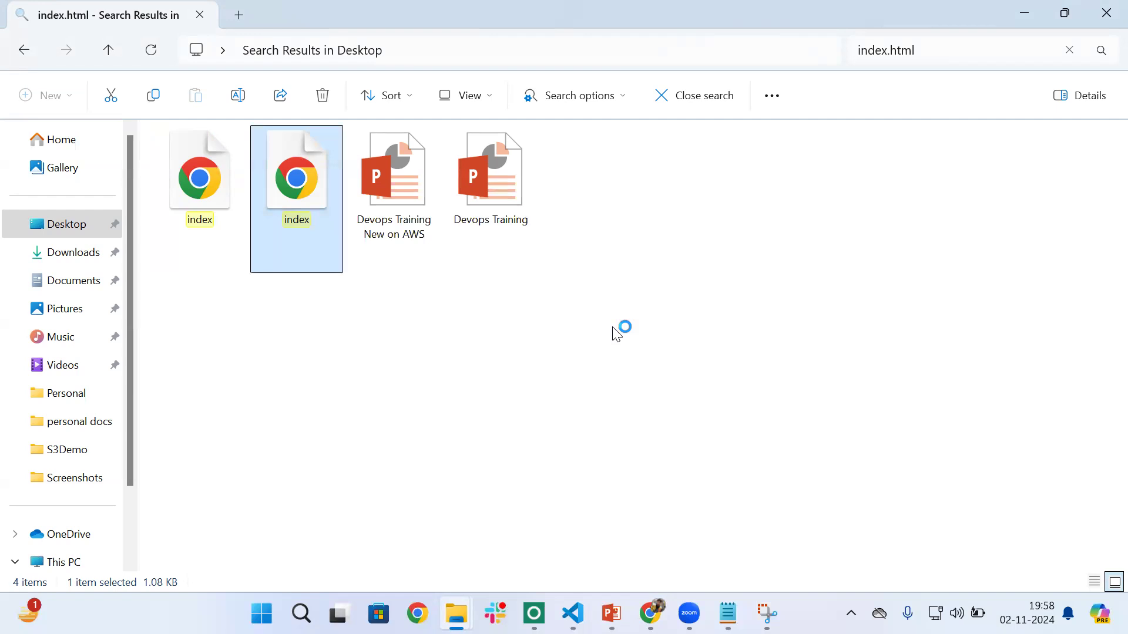
scroll(573, 317, "down", 6)
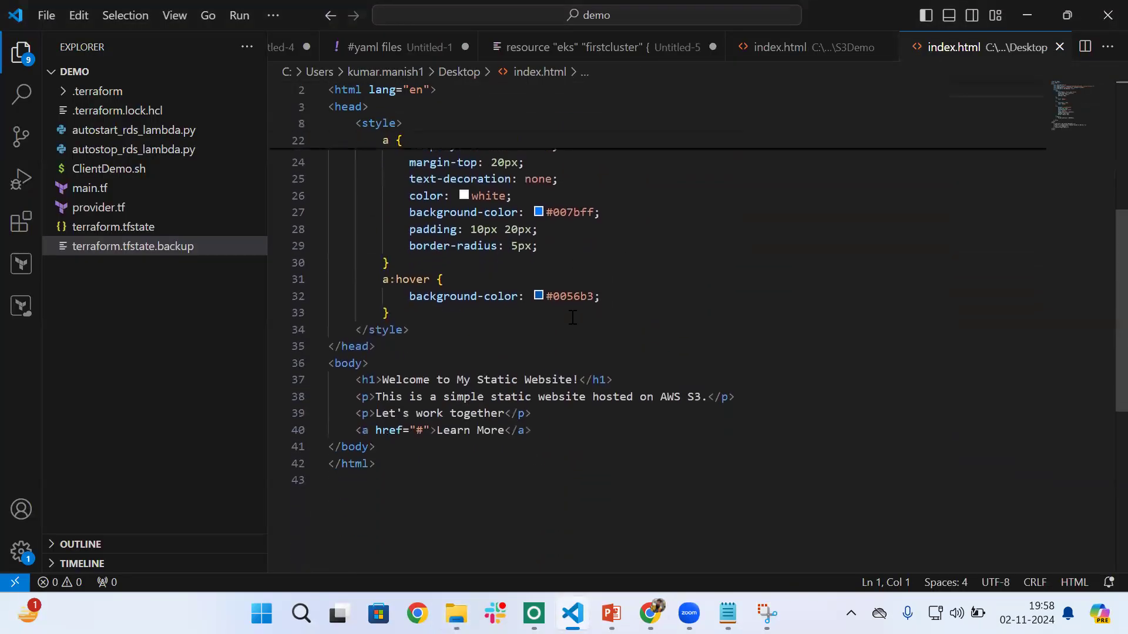
scroll(573, 317, "down", 2)
left_click_drag(377, 307, 717, 306)
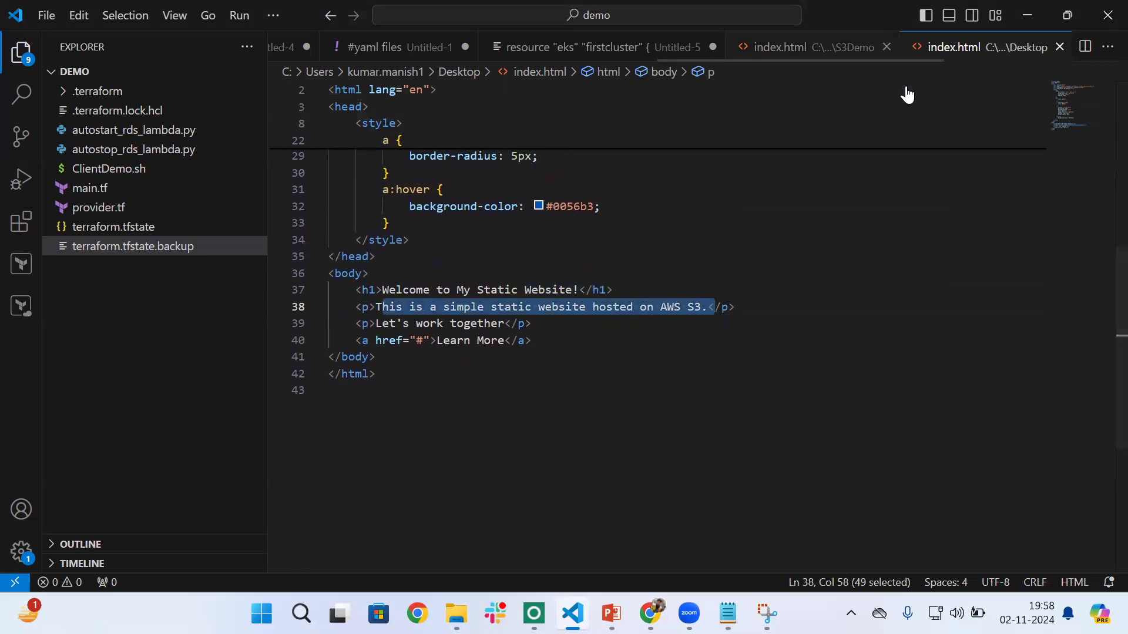
- View the S3Demo copy of index.html in Visual Studio Code and switch back to the index.html search results in File Explorer
key("ctrl+Page_Up")
left_click(586, 207)
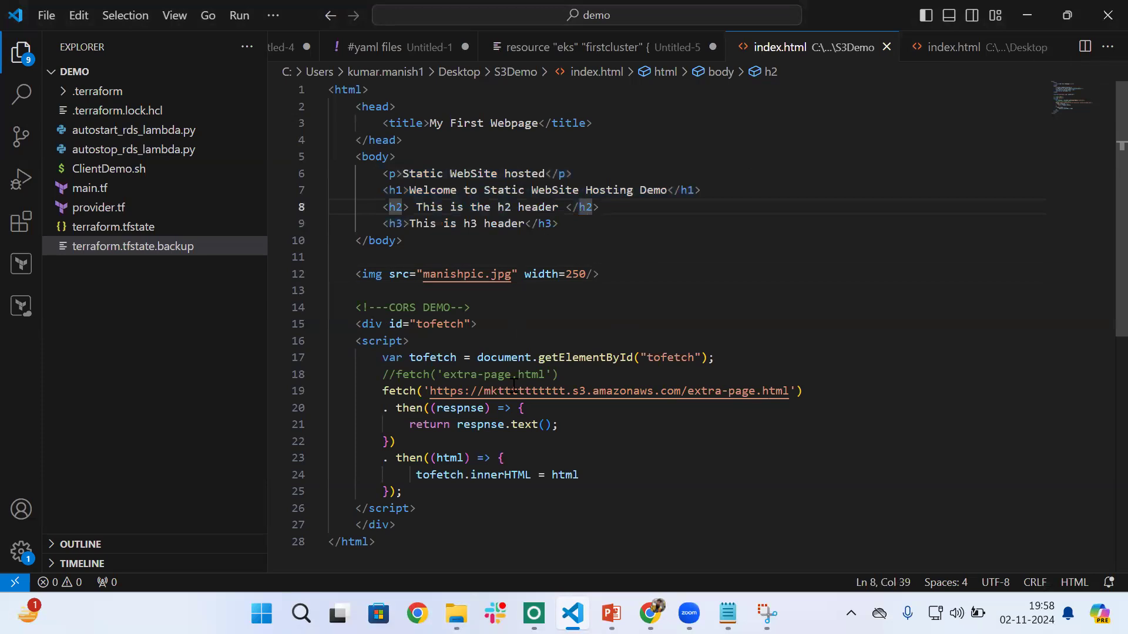
mouse_move(456, 614)
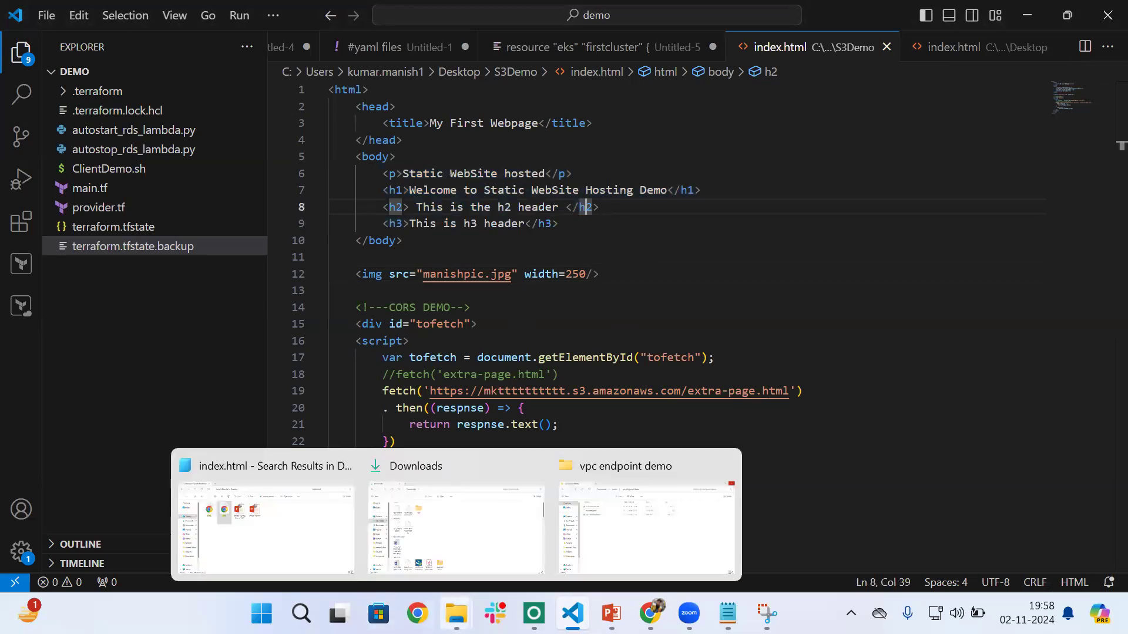
left_click(239, 526)
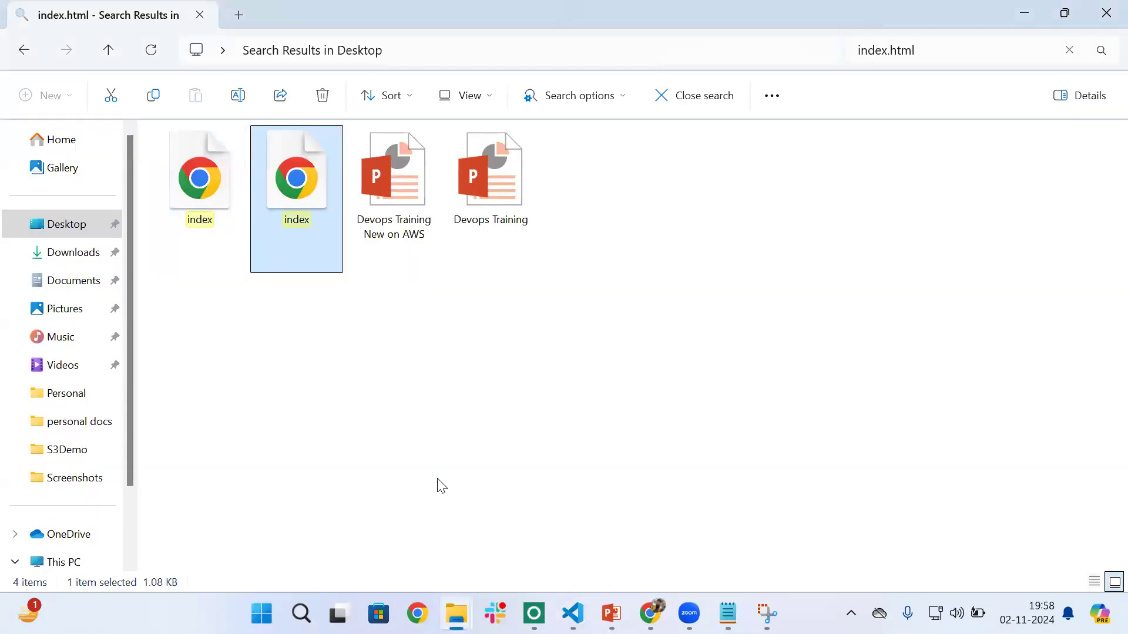
- Switch to Chrome, show the bucket website endpoint page, and highlight its error code line
mouse_move(650, 614)
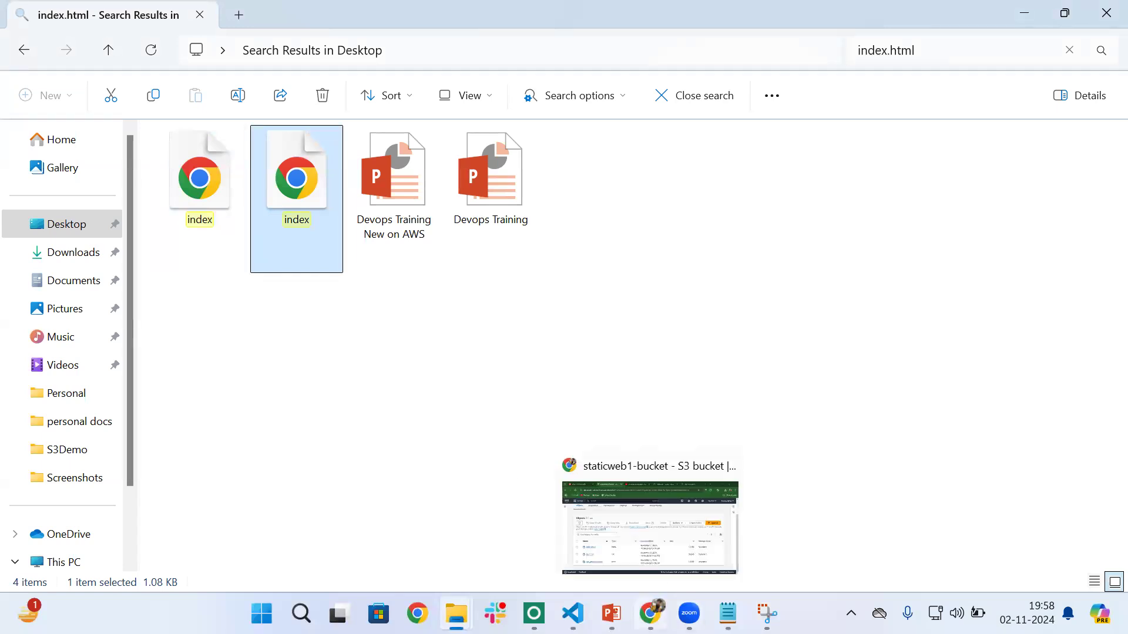
left_click(650, 527)
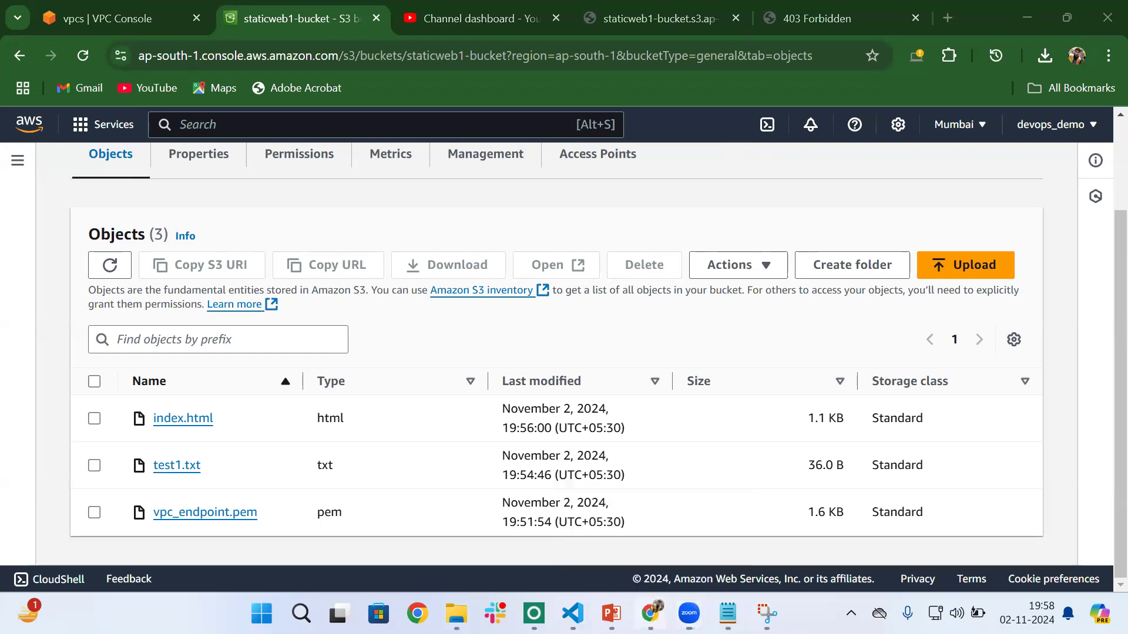
left_click(816, 14)
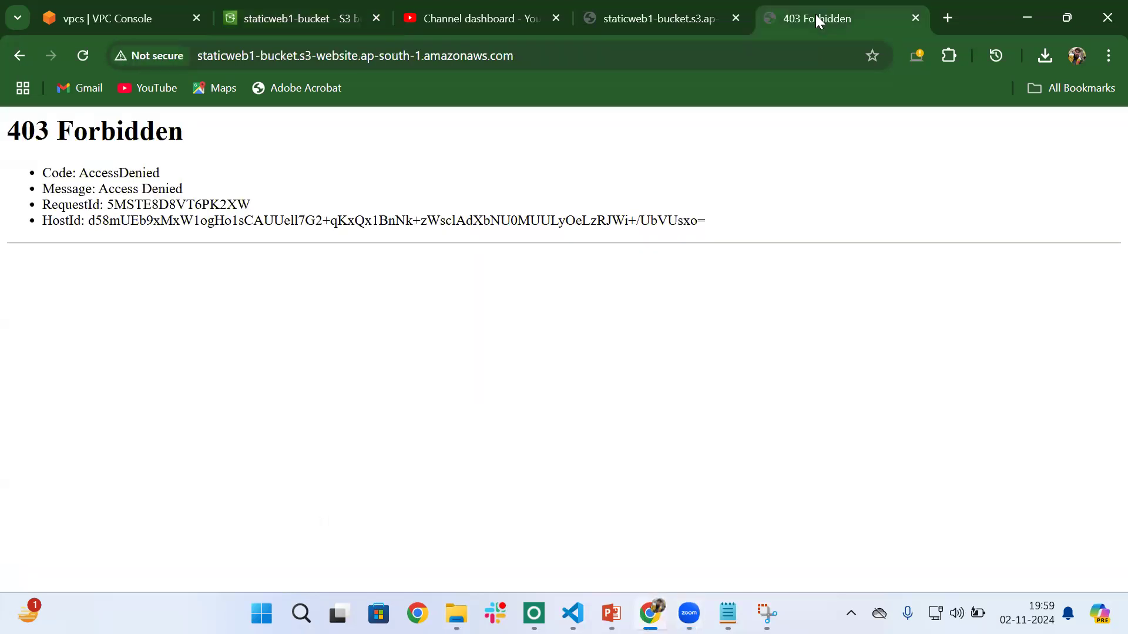
left_click_drag(8, 141, 17, 187)
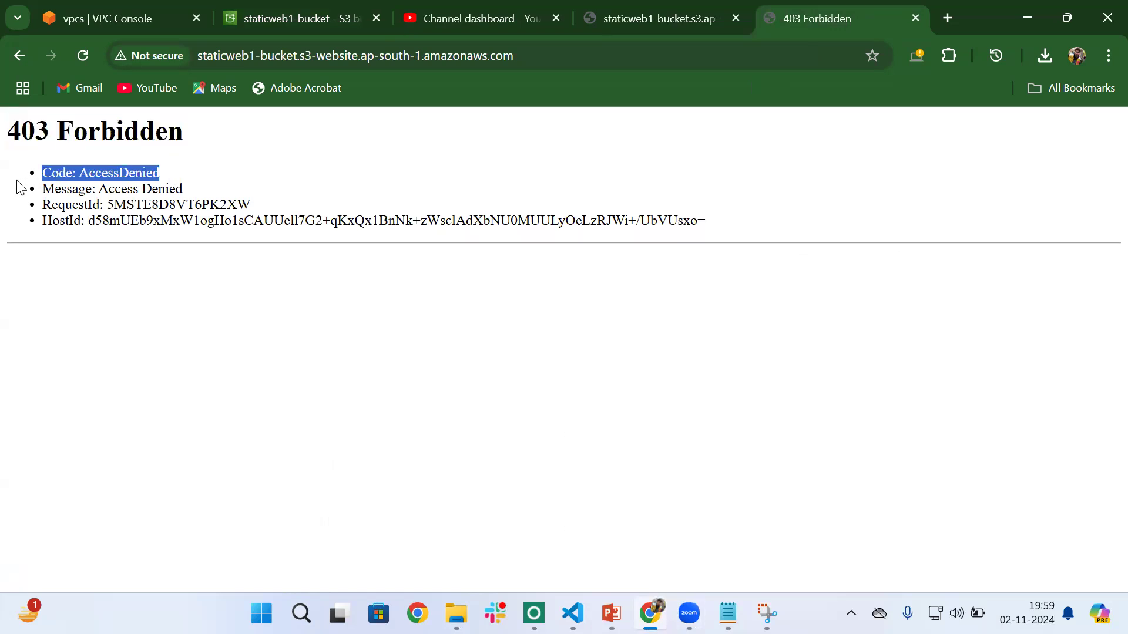
- Examine the permissions of staticweb1-bucket, including block public access, bucket policy, object ownership and CORS
left_click(279, 22)
left_click(296, 168)
scroll(376, 416, "down", 5)
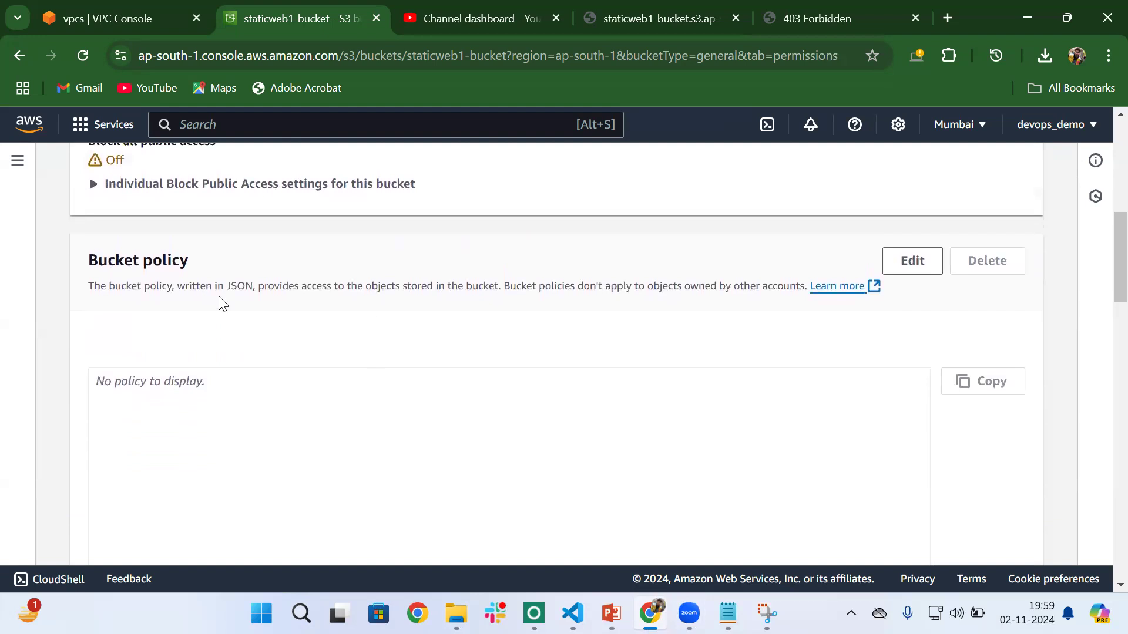
scroll(222, 302, "up", 2)
left_click_drag(83, 272, 252, 274)
scroll(443, 389, "down", 2)
scroll(443, 388, "down", 15)
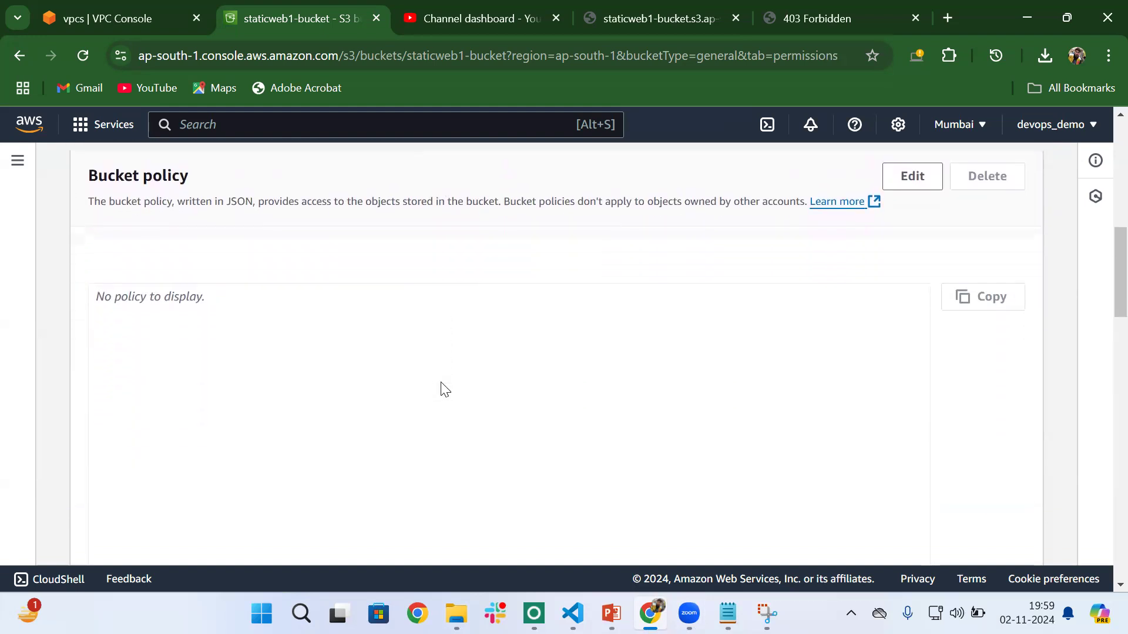
scroll(445, 389, "down", 7)
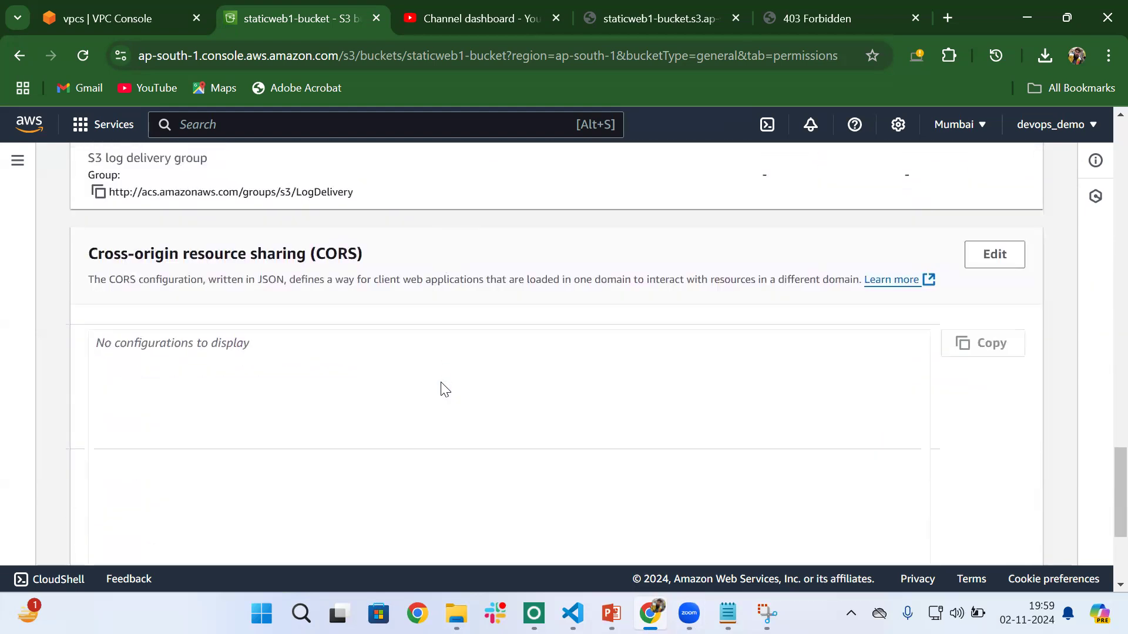
scroll(445, 389, "up", 12)
scroll(444, 389, "up", 14)
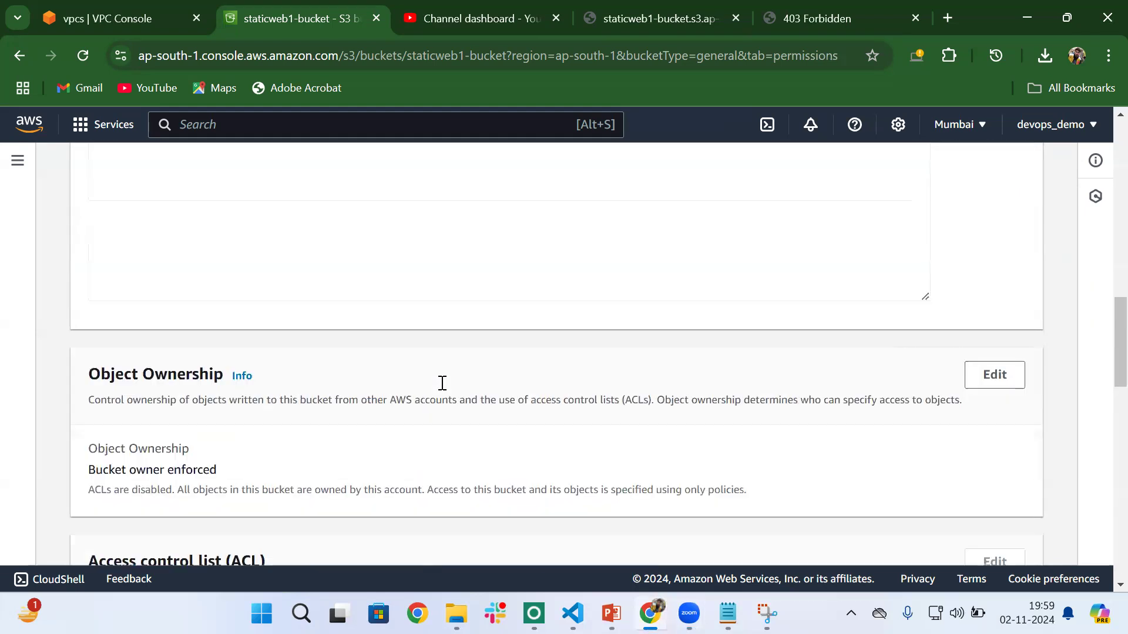
- Open the bucket policy of staticweb1-bucket for editing
scroll(444, 385, "down", 3)
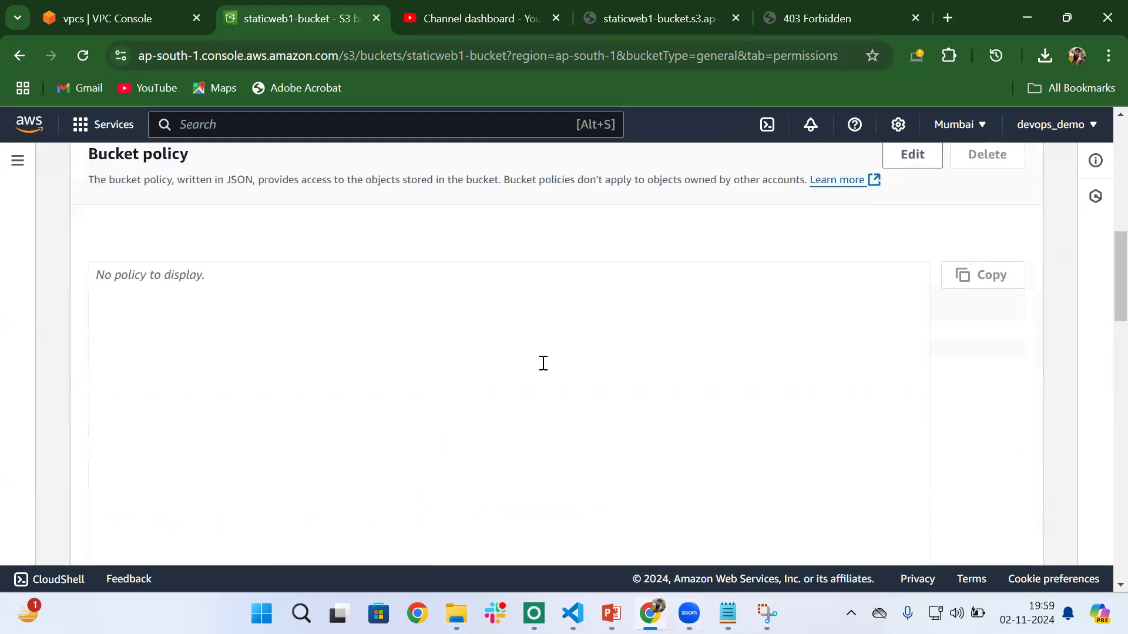
left_click(914, 154)
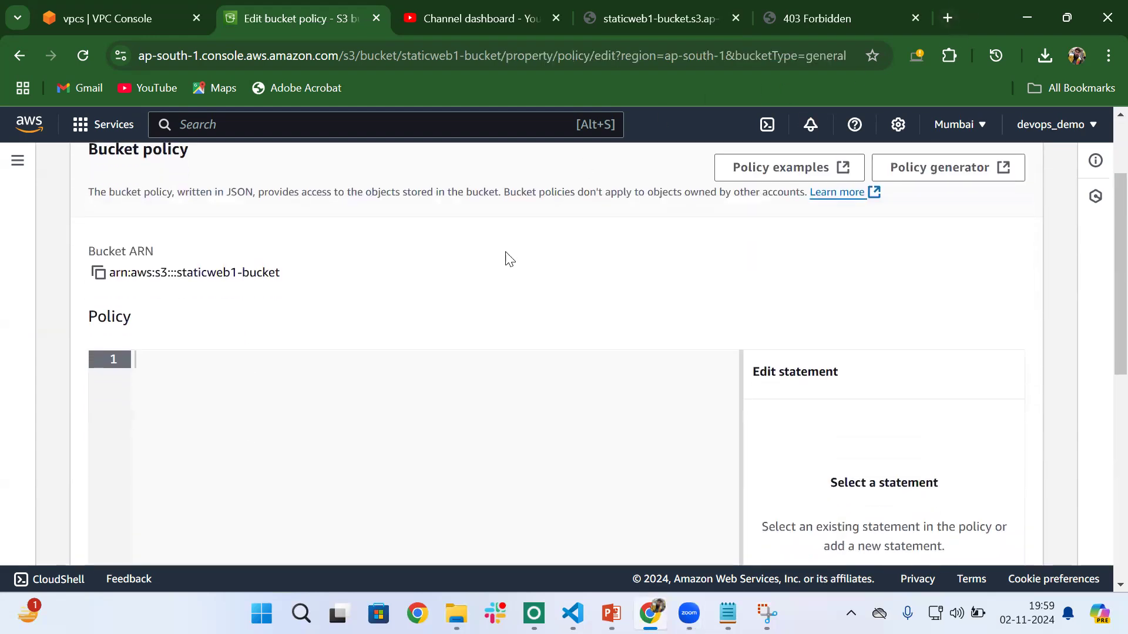
scroll(316, 371, "down", 1)
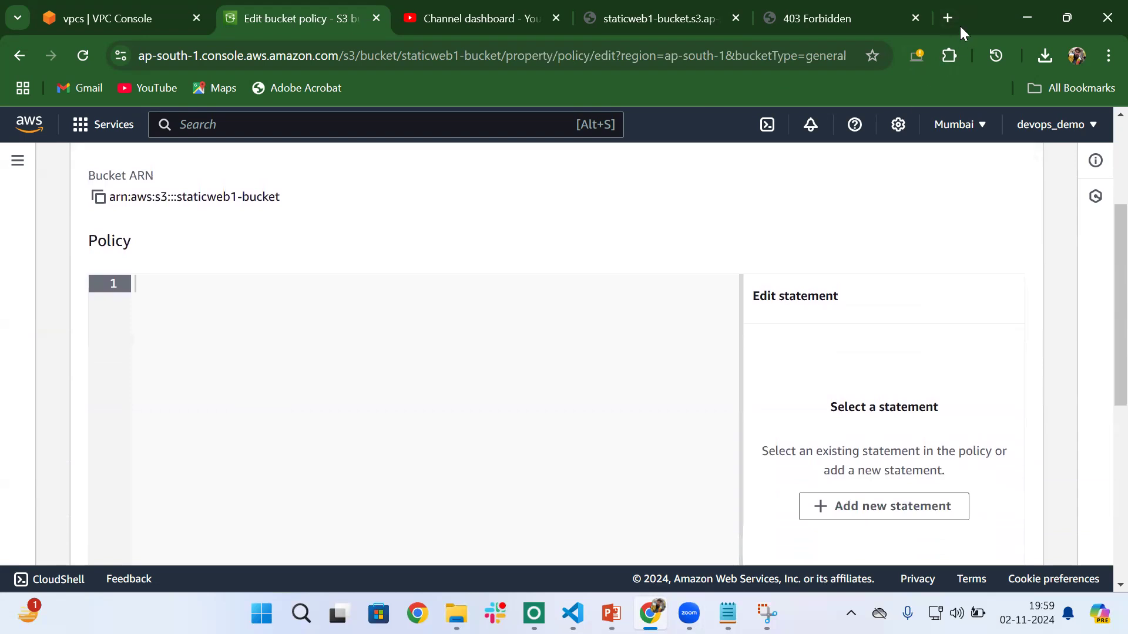
- In a new browser tab, open the s3StaticWebsiteHosting file from the notes repository of the personal GitHub profile
left_click(949, 10)
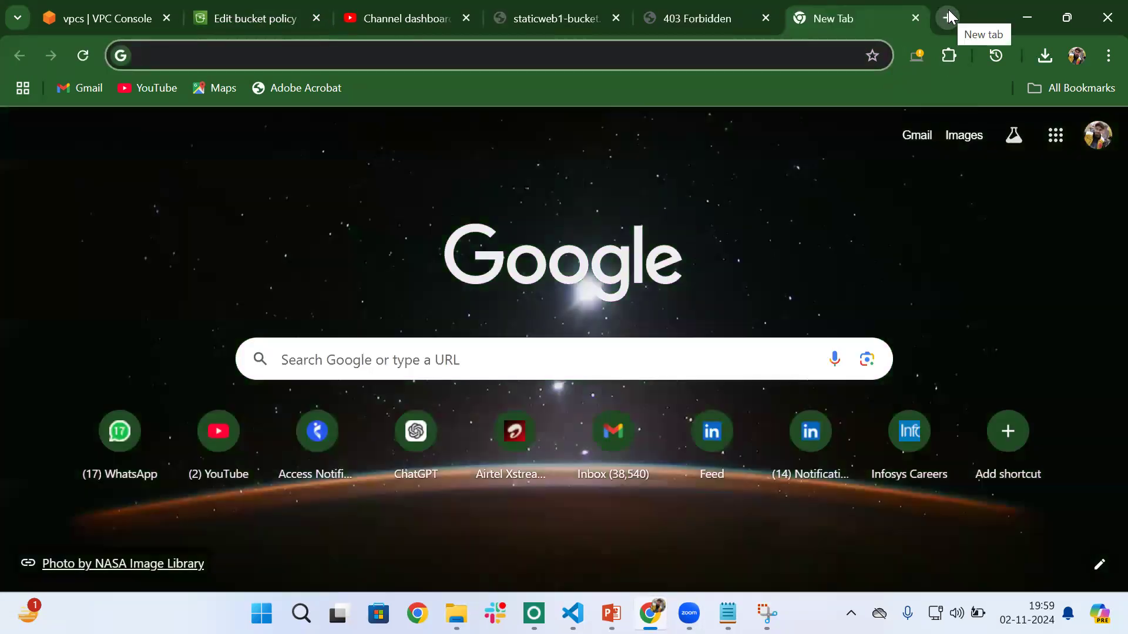
type("manish")
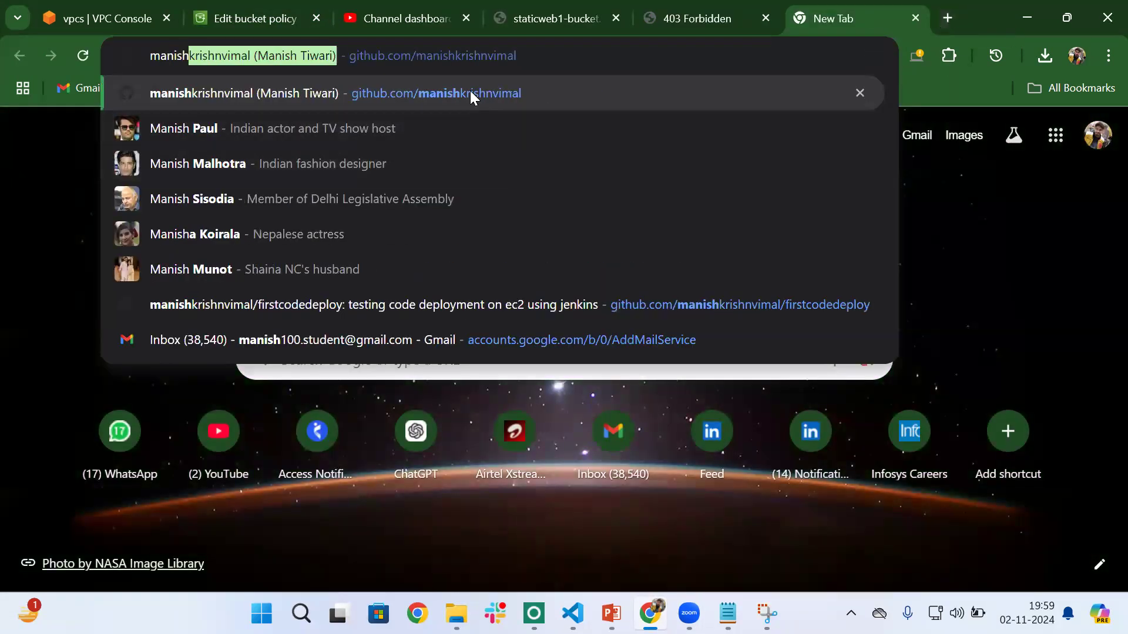
left_click(469, 92)
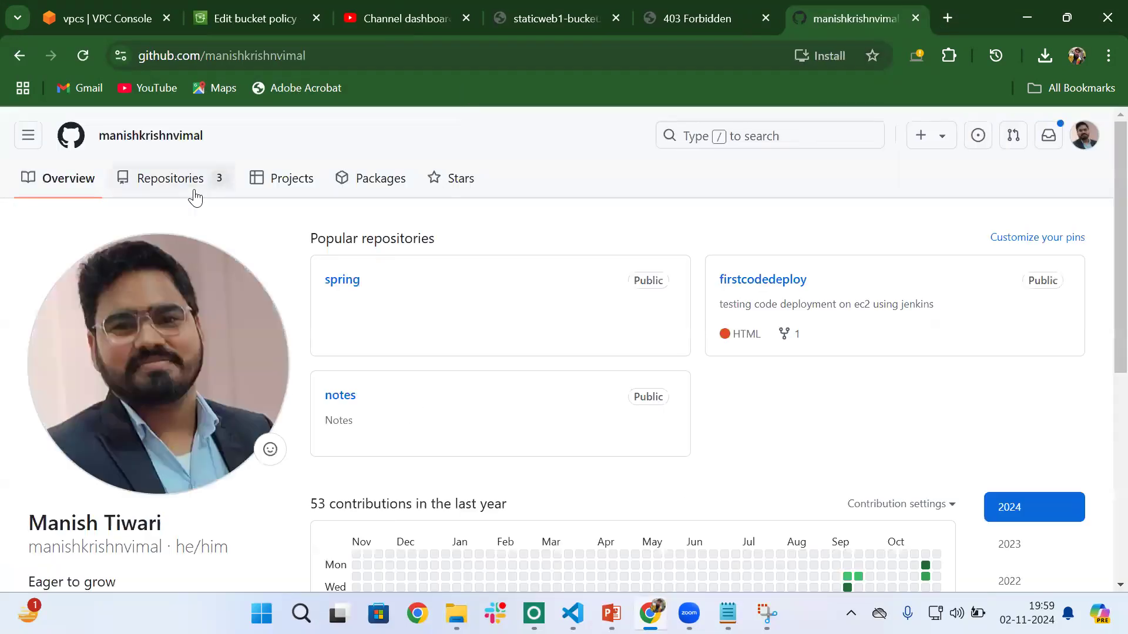
left_click(194, 190)
scroll(403, 391, "down", 4)
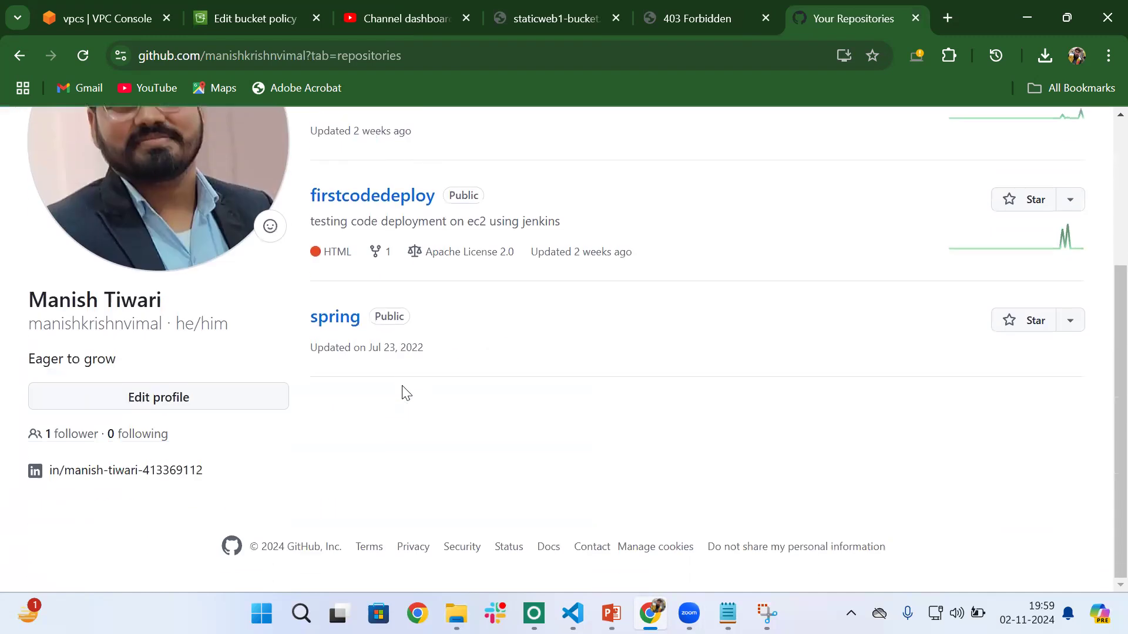
scroll(422, 547, "up", 3)
left_click(341, 294)
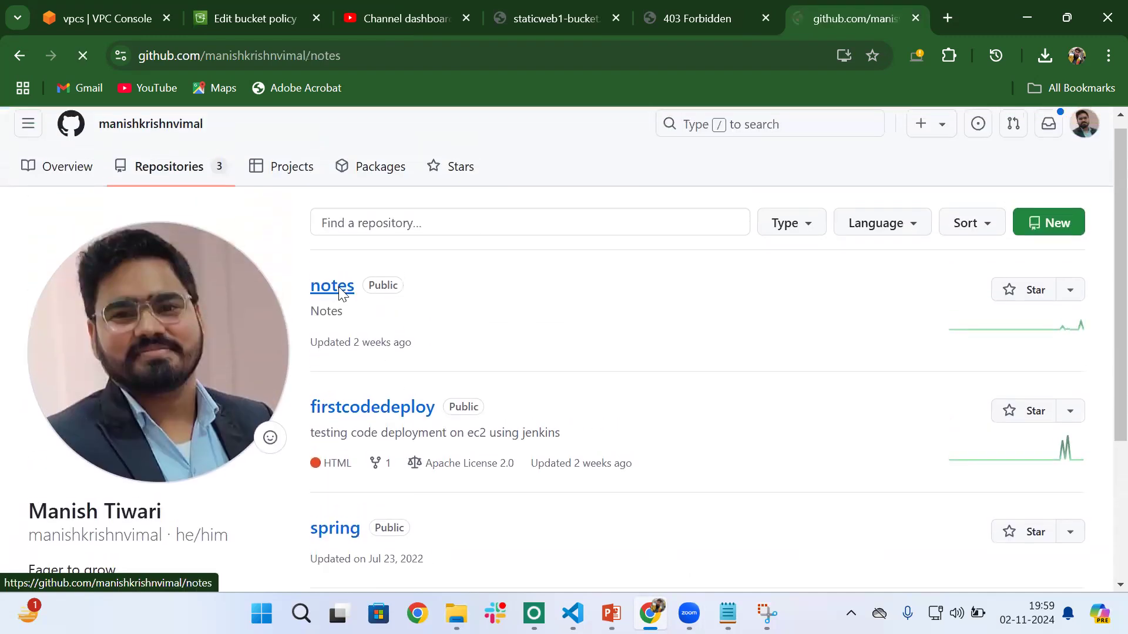
scroll(340, 294, "down", 4)
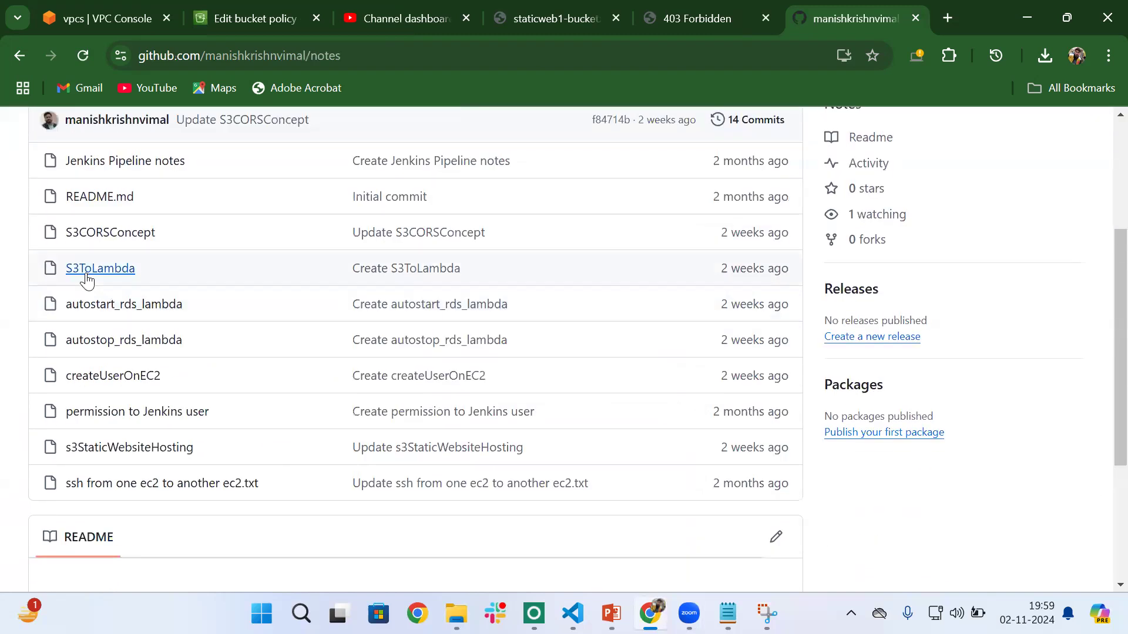
left_click(116, 449)
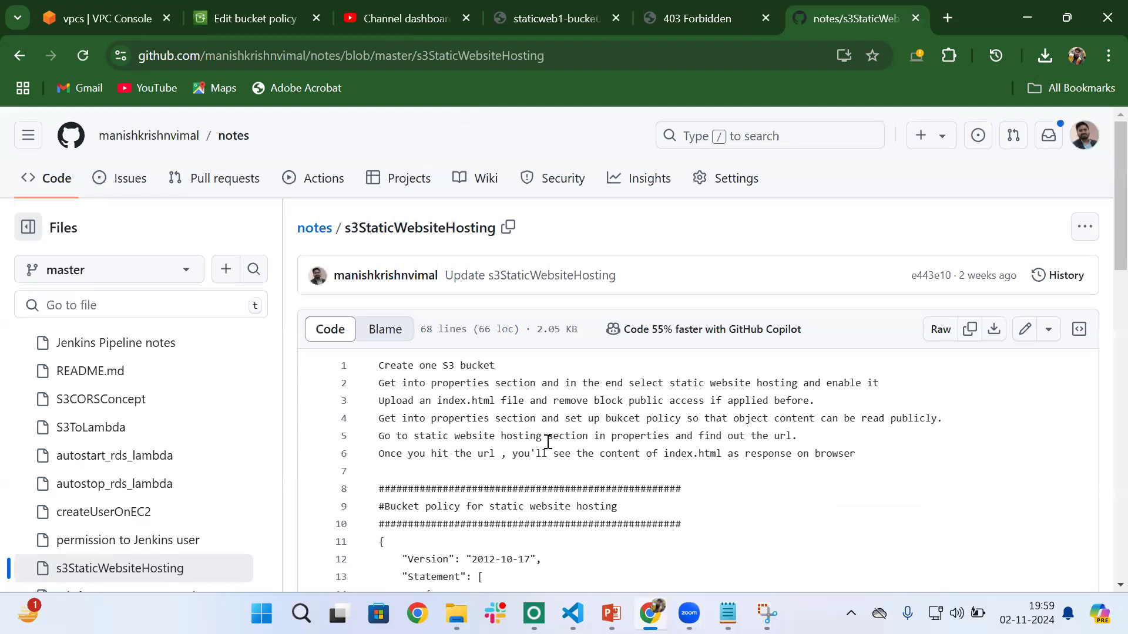
- Copy the JSON bucket policy for static website hosting from the GitHub notes into the empty S3 policy editor
scroll(547, 442, "down", 4)
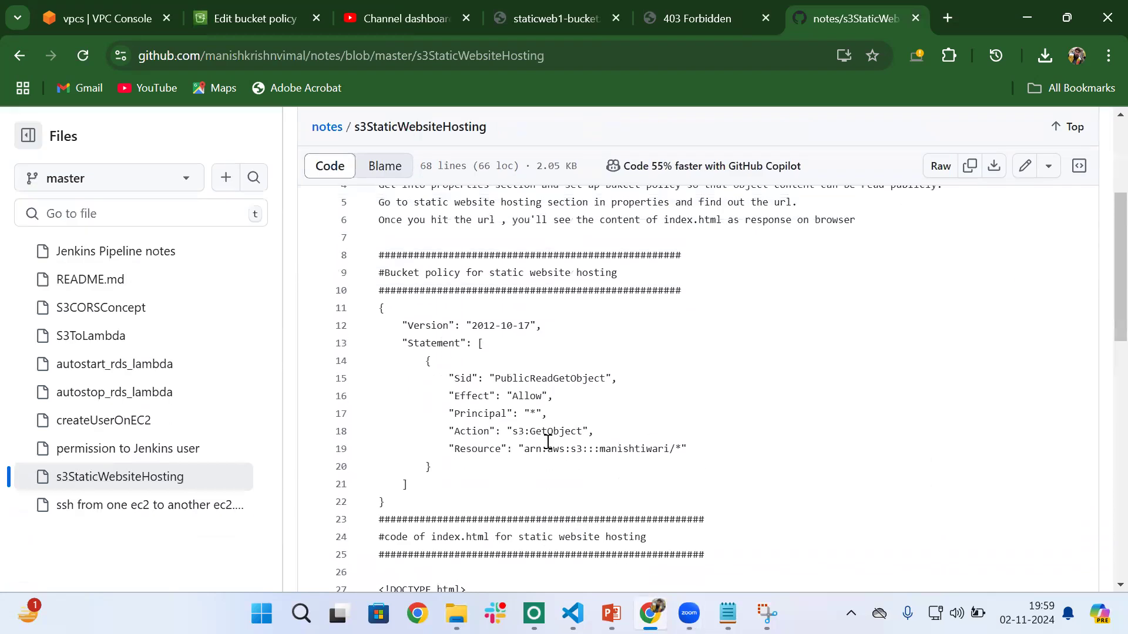
left_click_drag(384, 273, 617, 273)
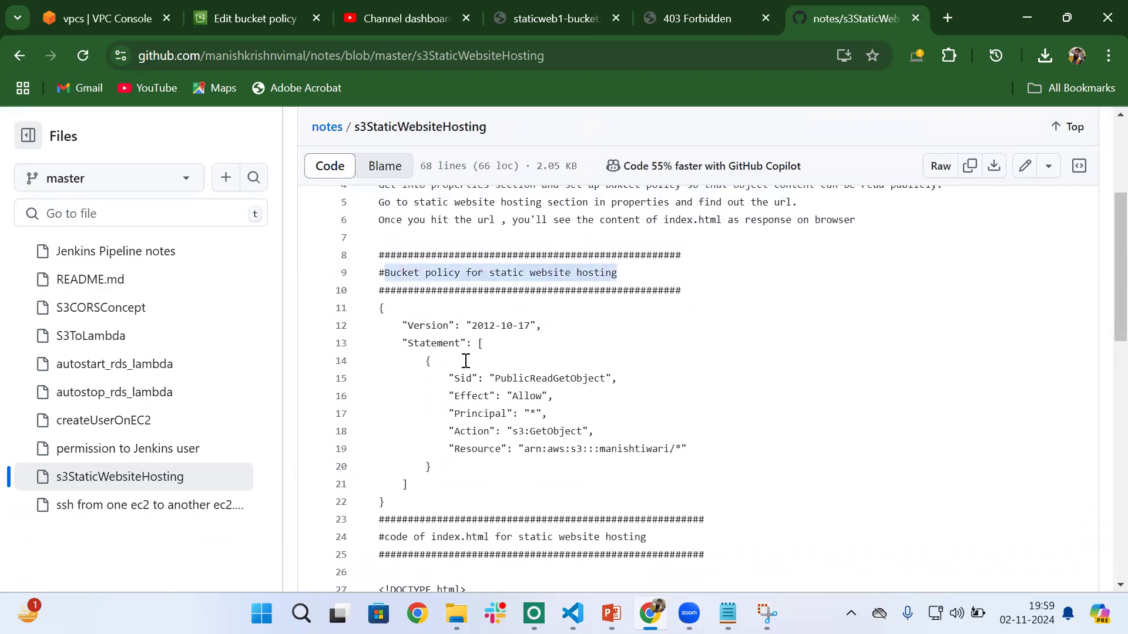
left_click_drag(379, 308, 399, 508)
key("ctrl+c")
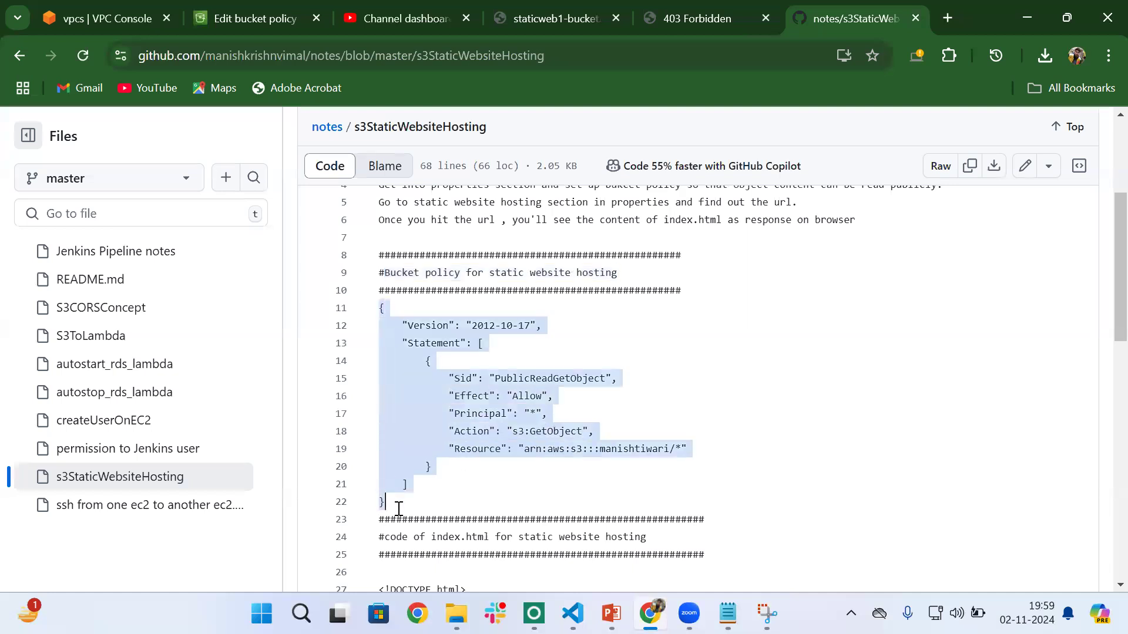
left_click(265, 19)
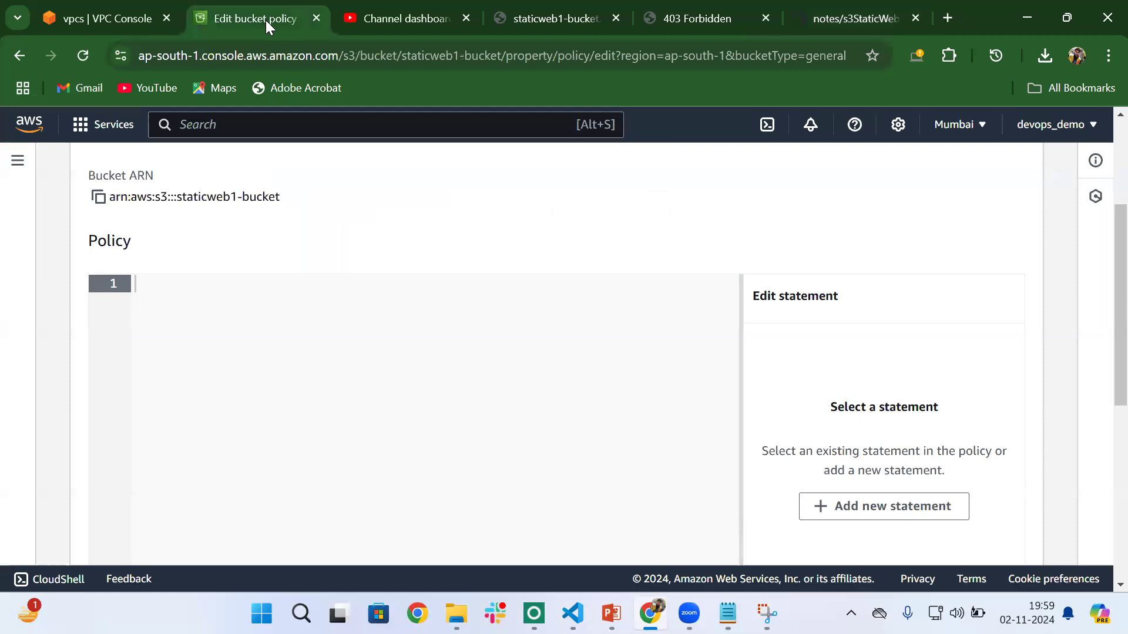
key("ctrl+v")
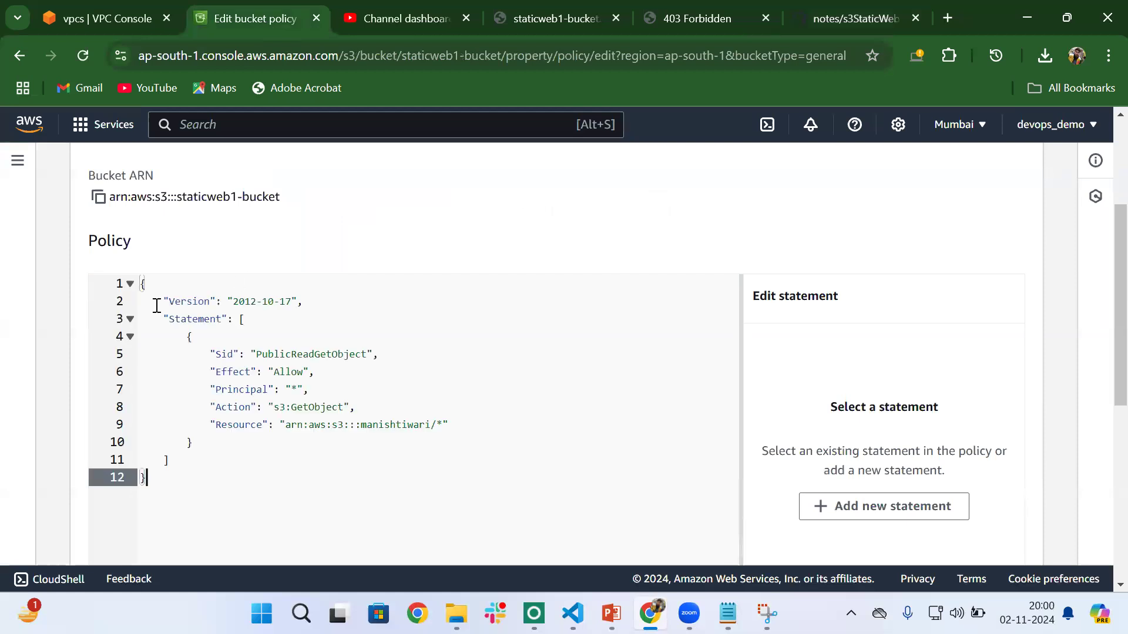
- Replace the bucket name in the policy's Resource ARN with staticweb1-bucket, copied from the Bucket ARN, keeping the /* suffix
left_click(306, 388)
left_click(438, 425)
scroll(439, 428, "up", 3)
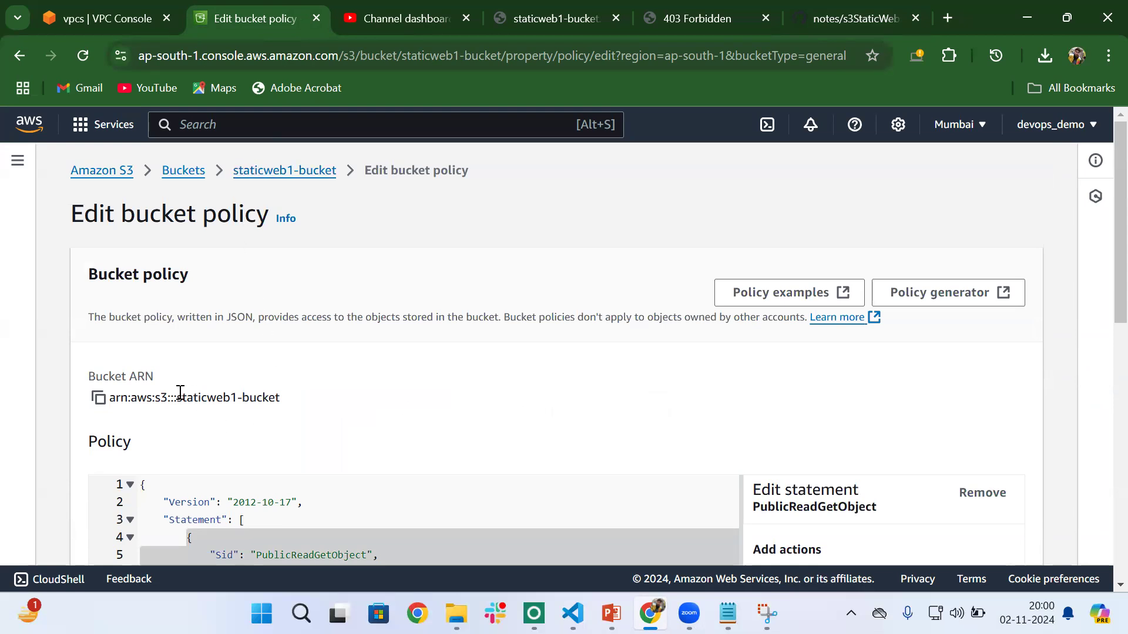
left_click_drag(176, 398, 290, 400)
key("ctrl+c")
scroll(289, 397, "down", 6)
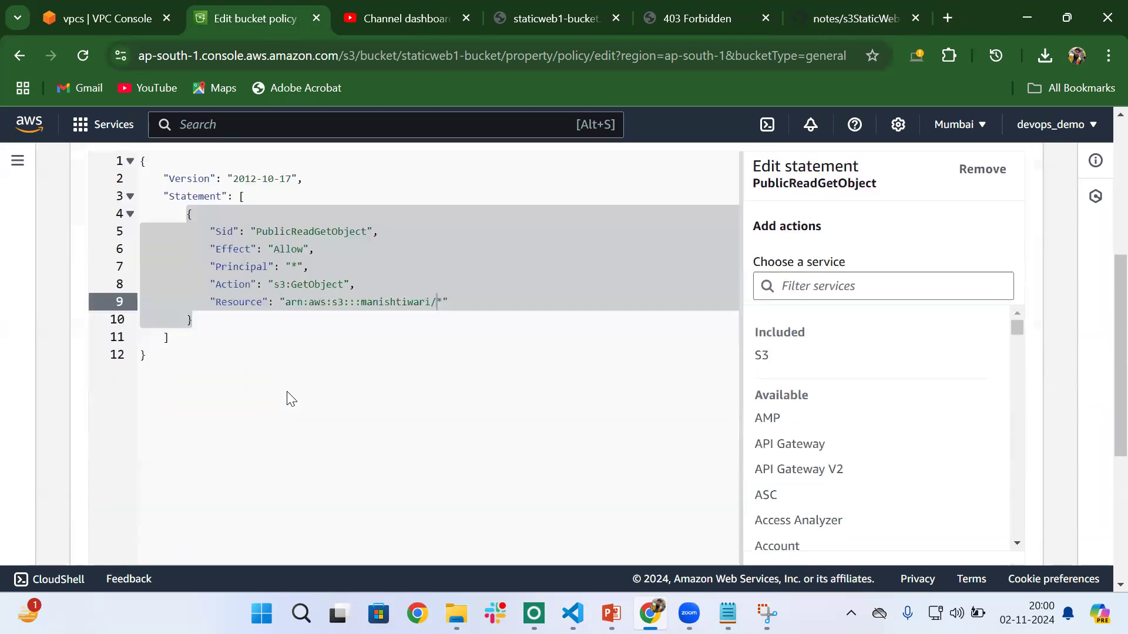
left_click(308, 308)
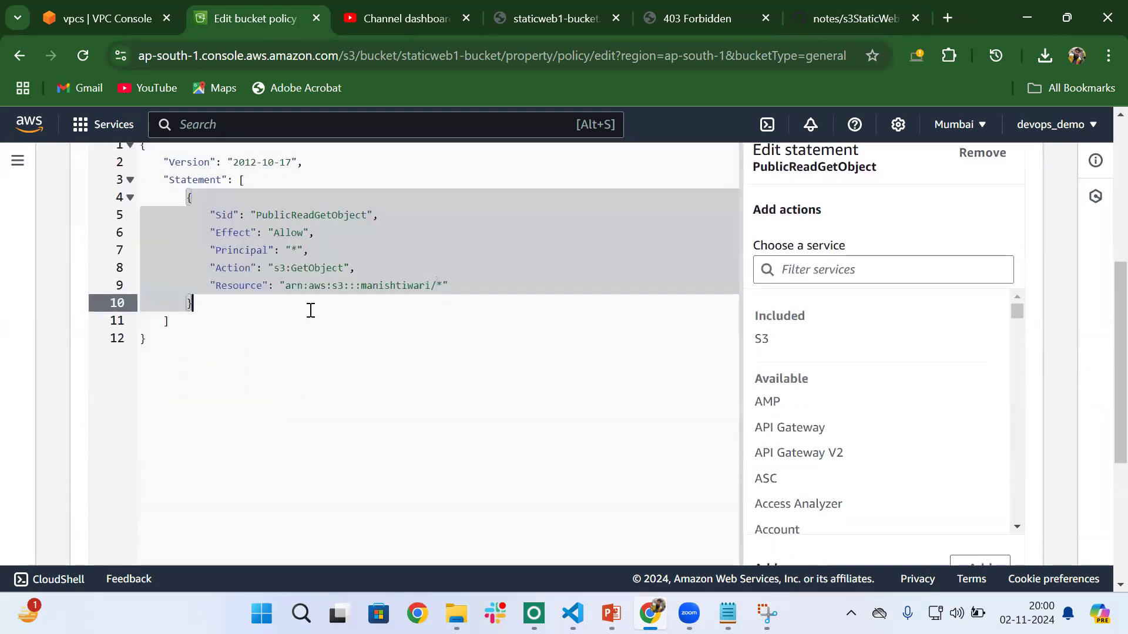
left_click(361, 286)
key("shift+Right")
key("shift+Right")
key("shift+Right")
key("shift+Right")
key("shift+Right")
key("shift+Right")
key("shift+Right")
key("shift+Right")
key("shift+Right")
key("shift+Right")
key("shift+Right")
key("shift+Right")
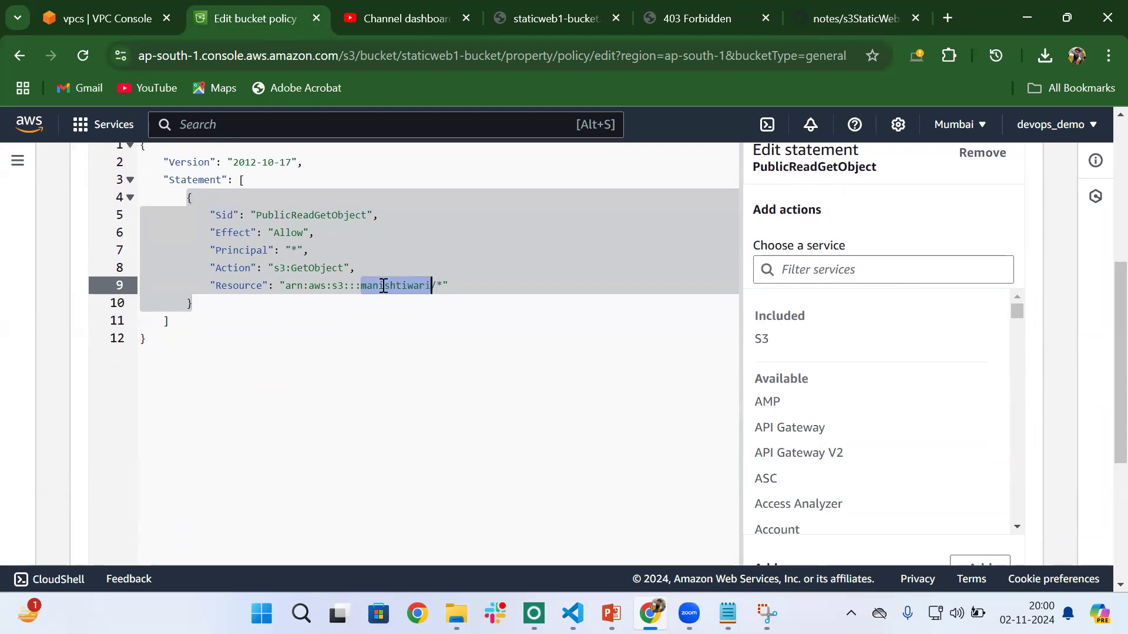
key("BackSpace")
key("ctrl+v")
- Review the policy statement, highlighting the PublicReadGetObject Sid and the s3:GetObject action
scroll(383, 286, "up", 3)
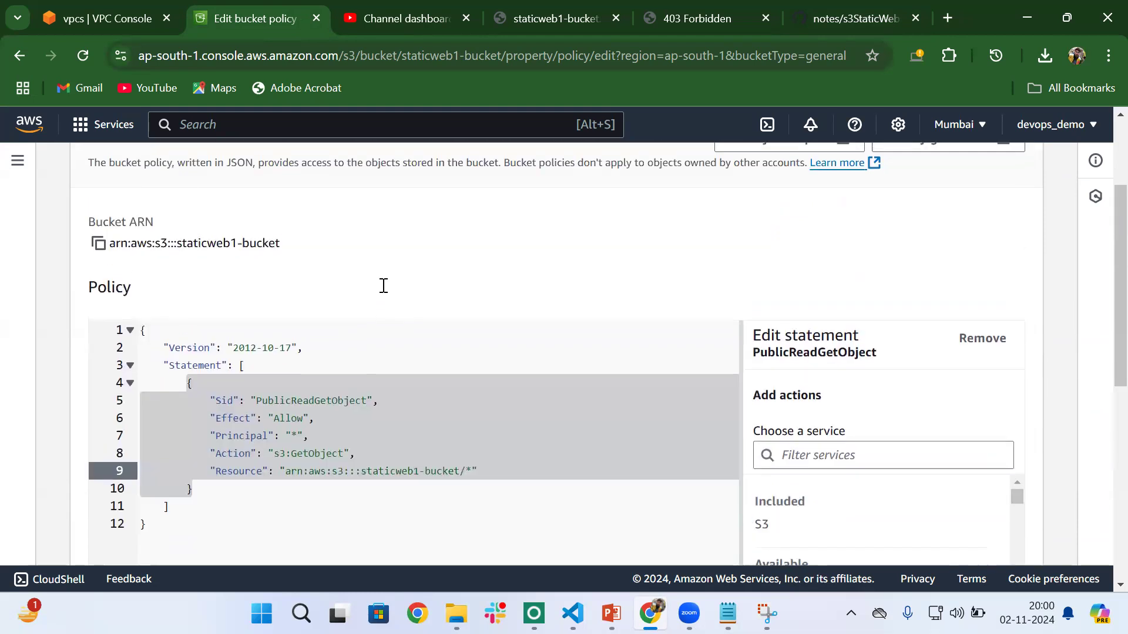
left_click(329, 403)
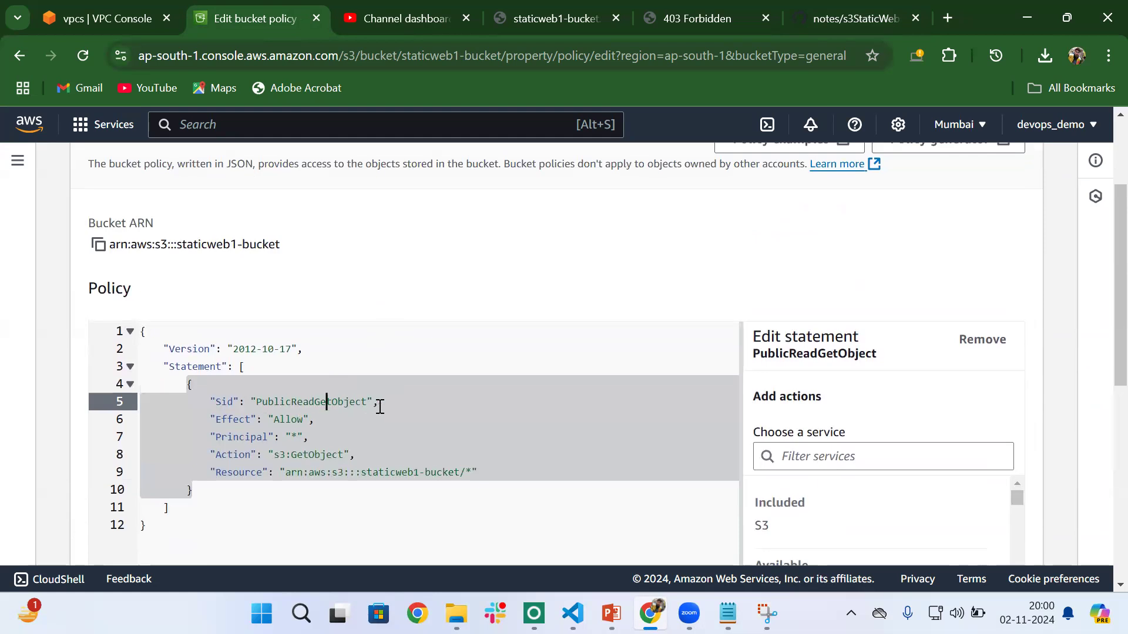
left_click_drag(379, 403, 257, 402)
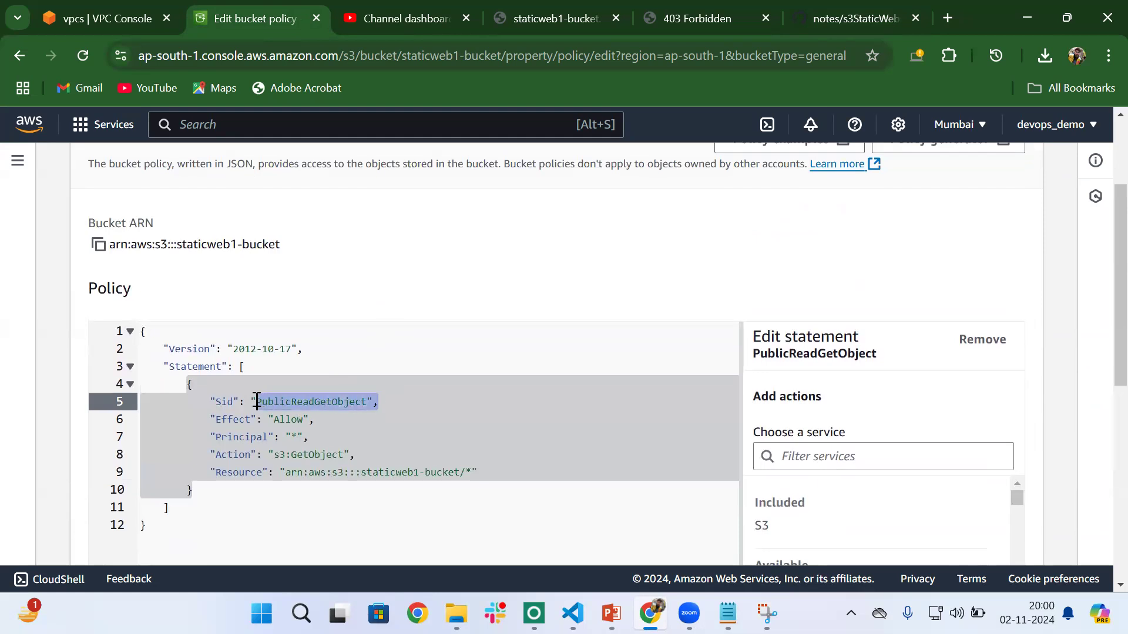
left_click(307, 438)
left_click_drag(349, 456, 268, 456)
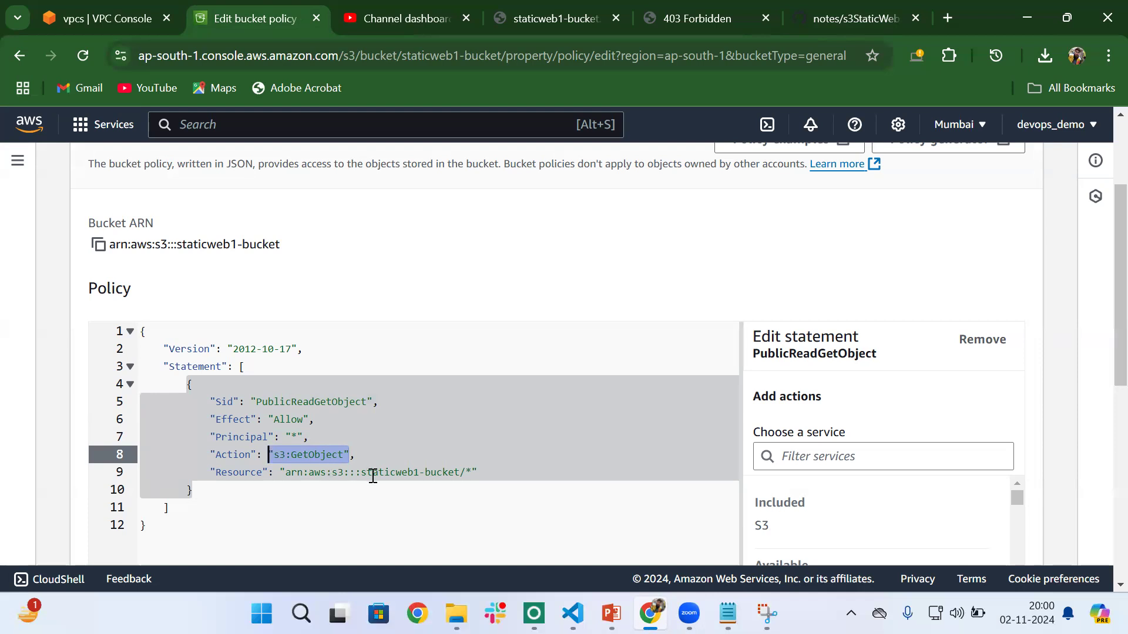
scroll(373, 476, "down", 10)
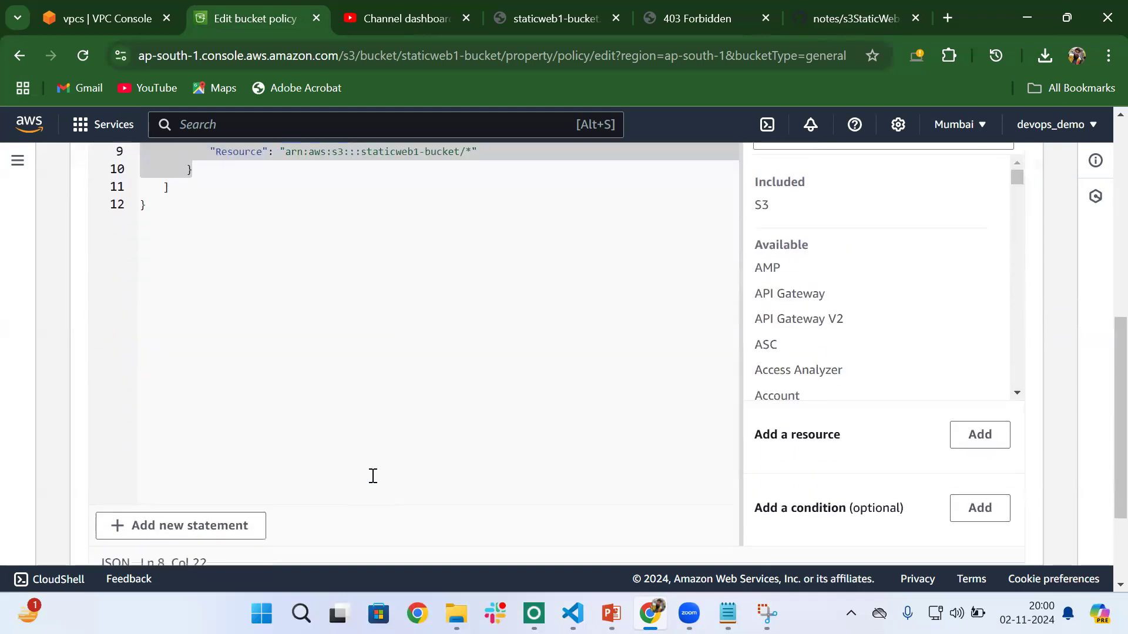
- Save the edited bucket policy for staticweb1-bucket and reload the bucket's website endpoint page
left_click(976, 539)
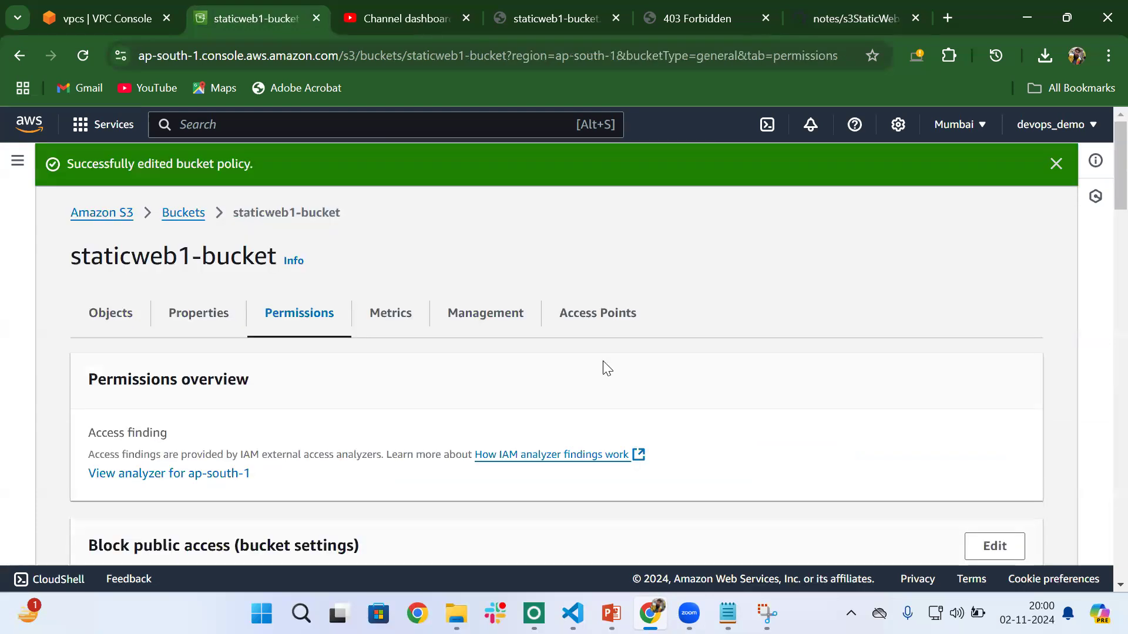
left_click(668, 17)
left_click(82, 55)
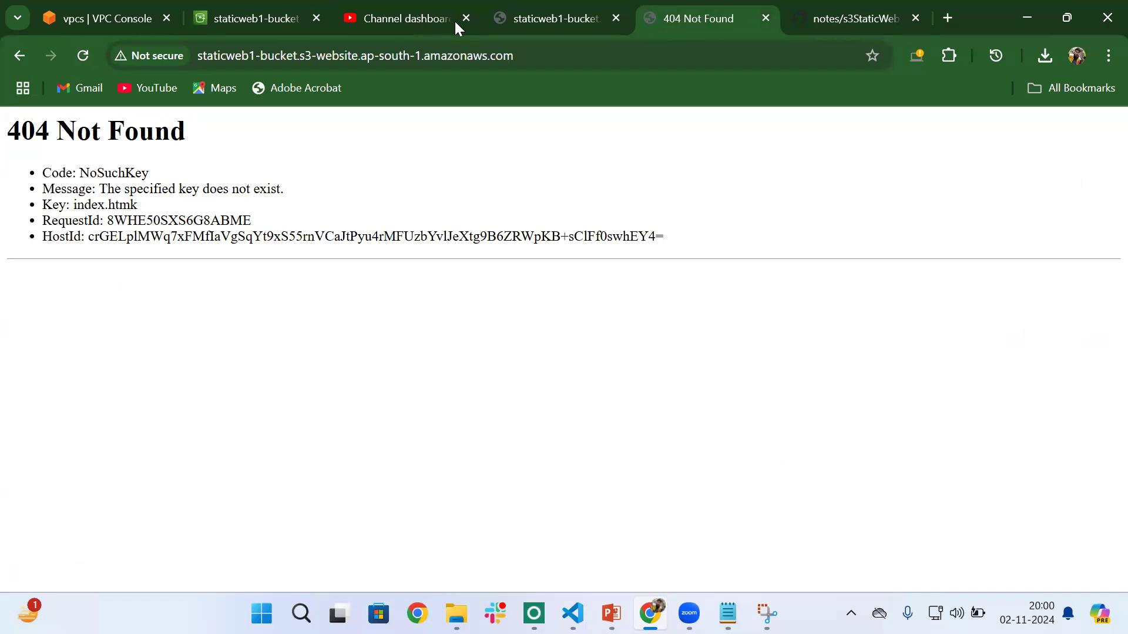
- Correct the index document in staticweb1-bucket's static website hosting settings to index.html and save the change
left_click(231, 9)
scroll(312, 522, "down", 10)
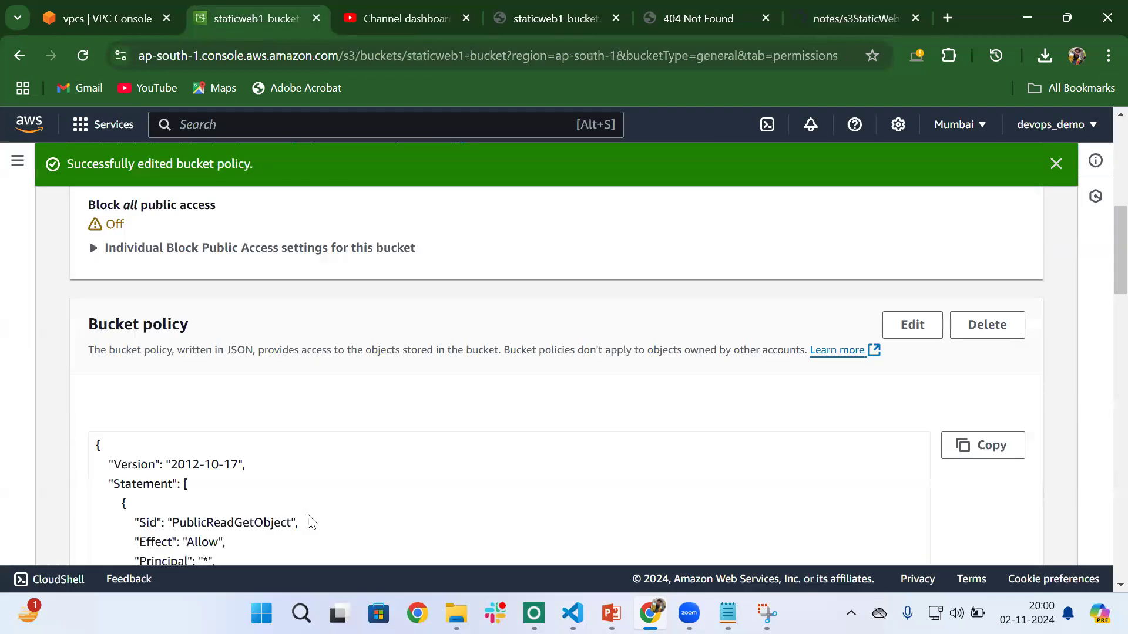
scroll(309, 521, "up", 7)
scroll(238, 330, "up", 5)
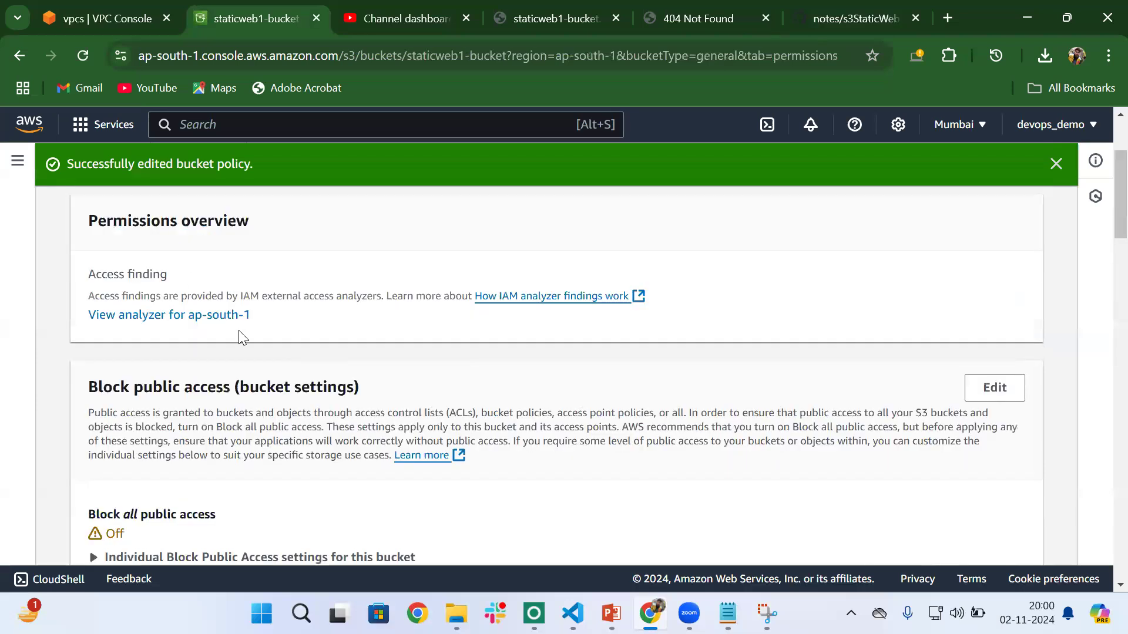
left_click(196, 323)
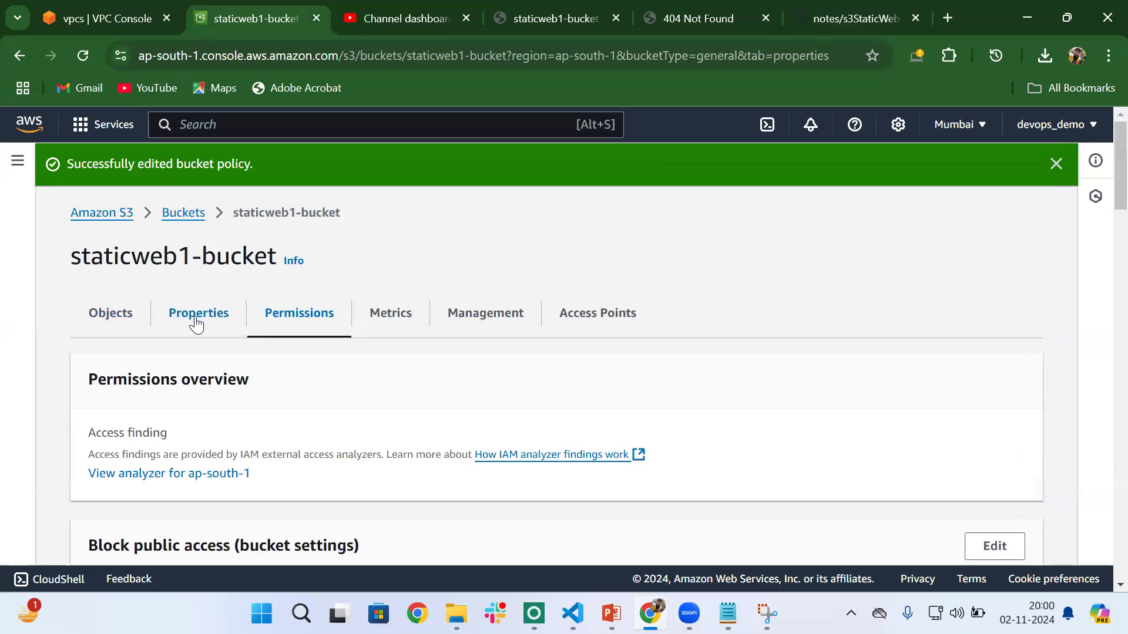
scroll(435, 432, "down", 15)
scroll(435, 441, "down", 6)
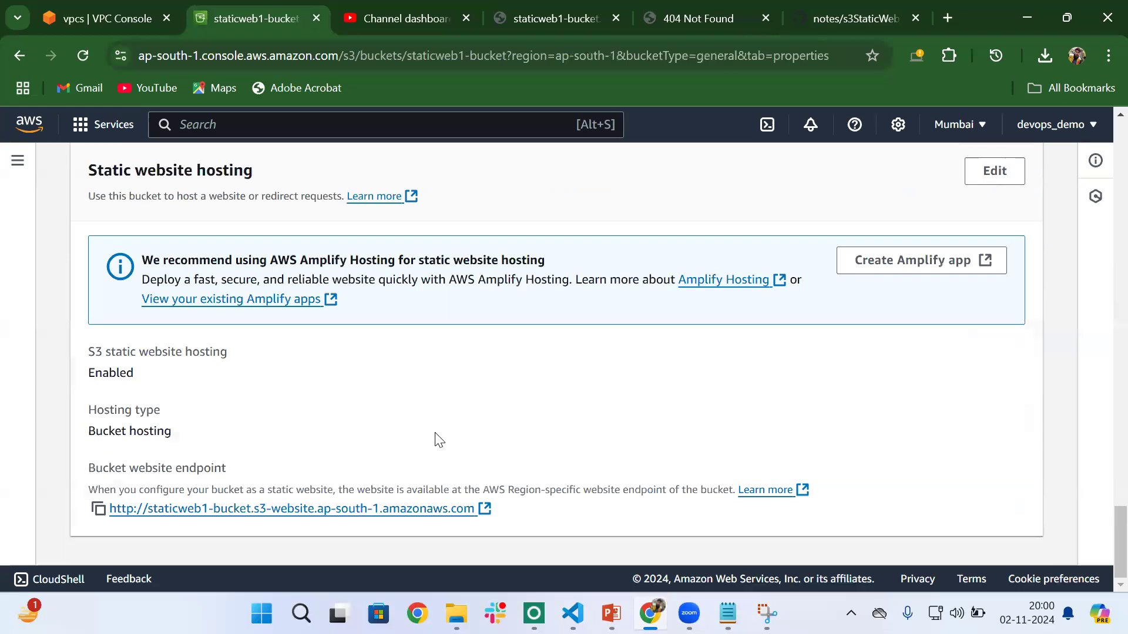
scroll(435, 440, "up", 1)
left_click(998, 234)
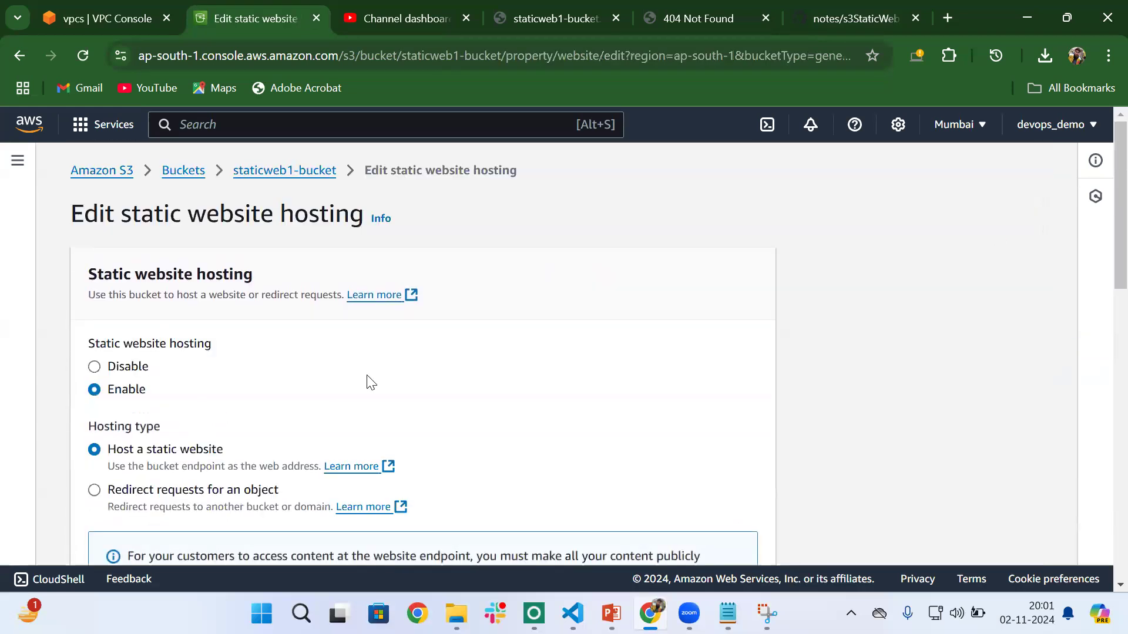
scroll(370, 382, "down", 7)
left_click(167, 251)
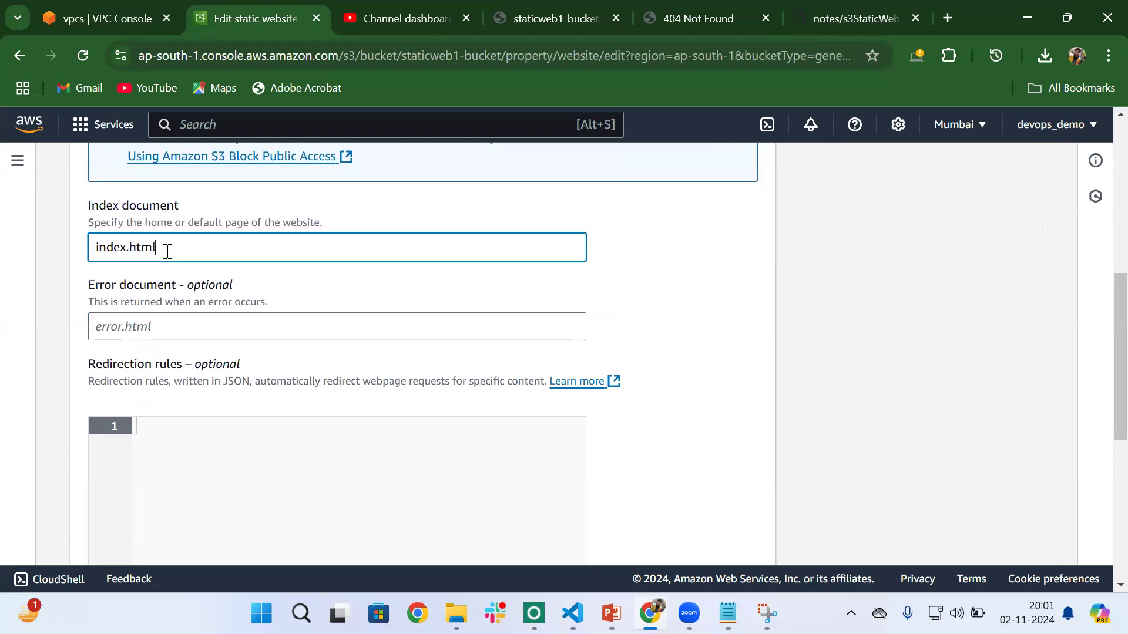
scroll(423, 492, "down", 5)
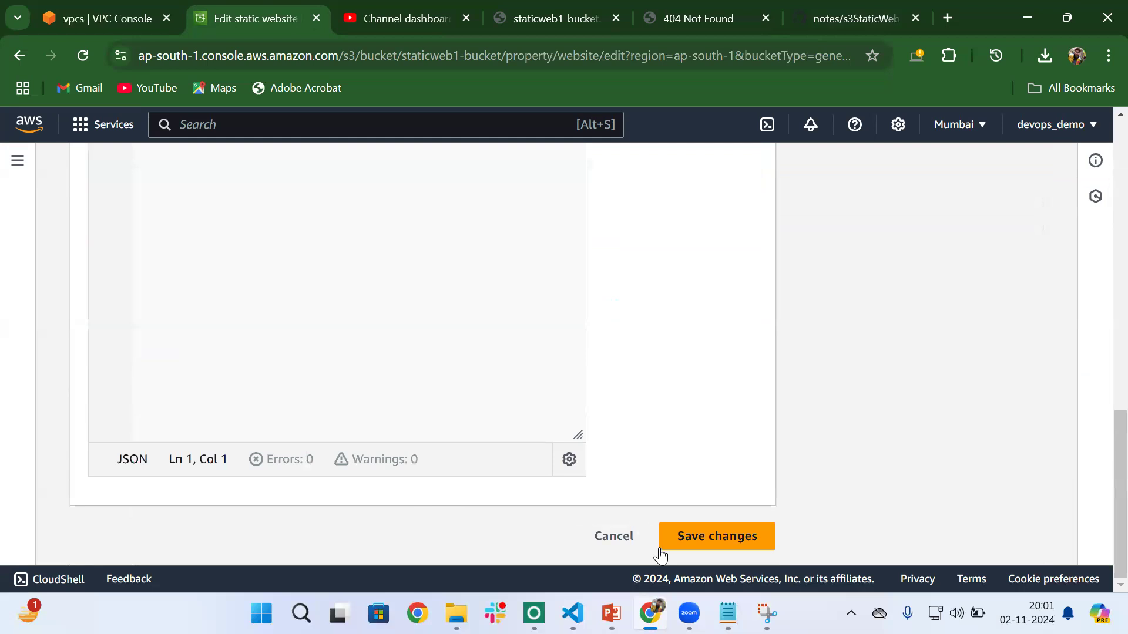
left_click(707, 535)
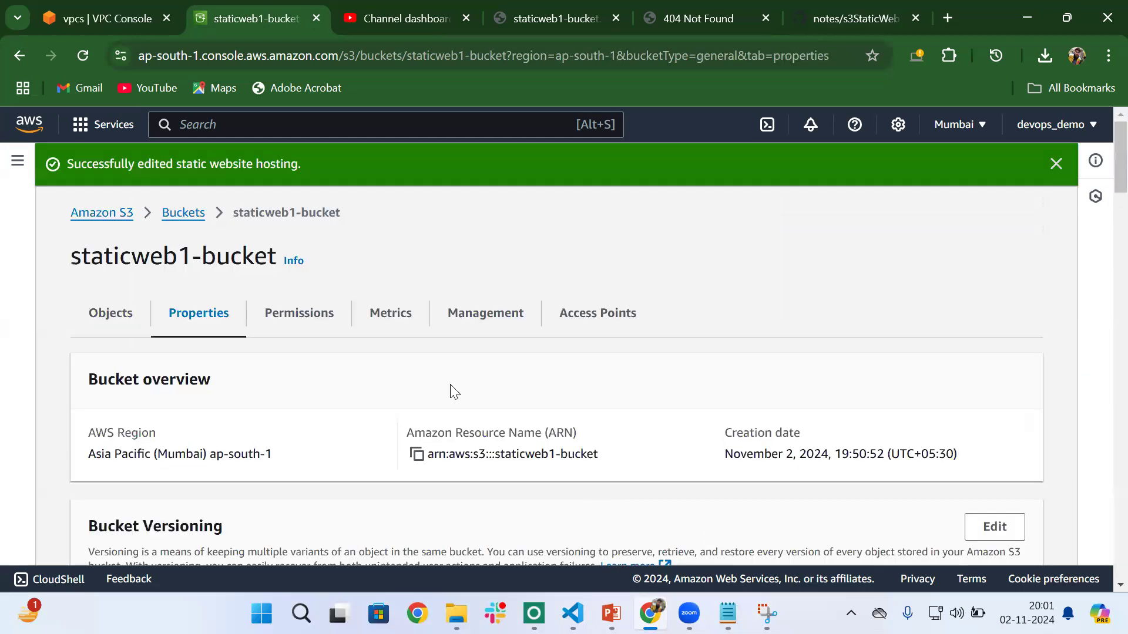
- Reload the open website endpoint page to check that the bucket serves the corrected index document
scroll(453, 391, "down", 5)
left_click(694, 20)
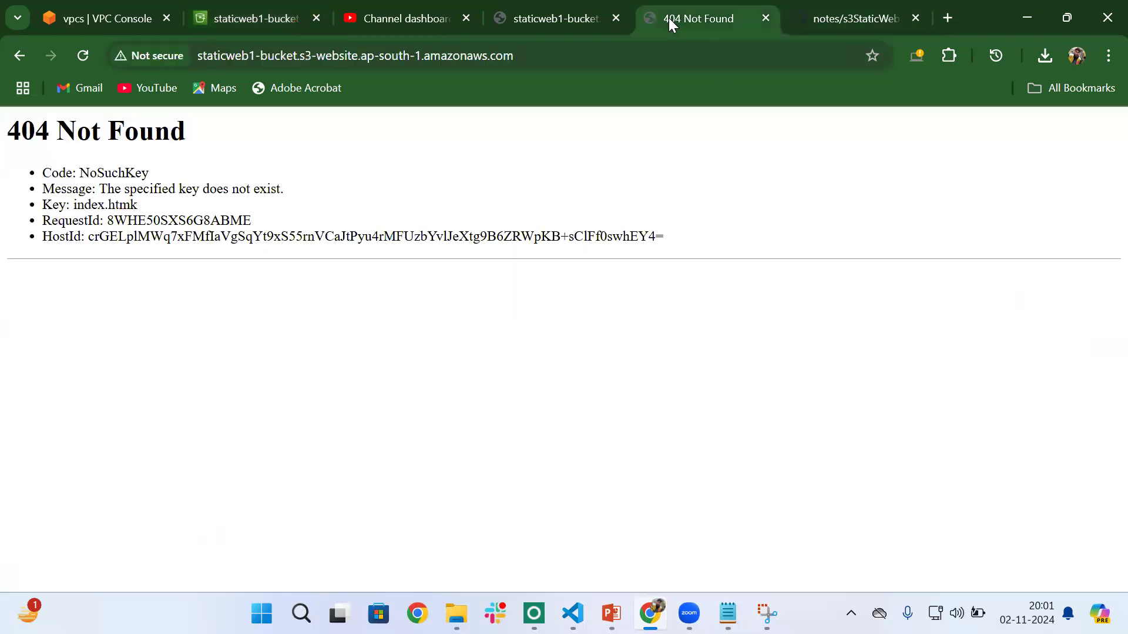
left_click(82, 57)
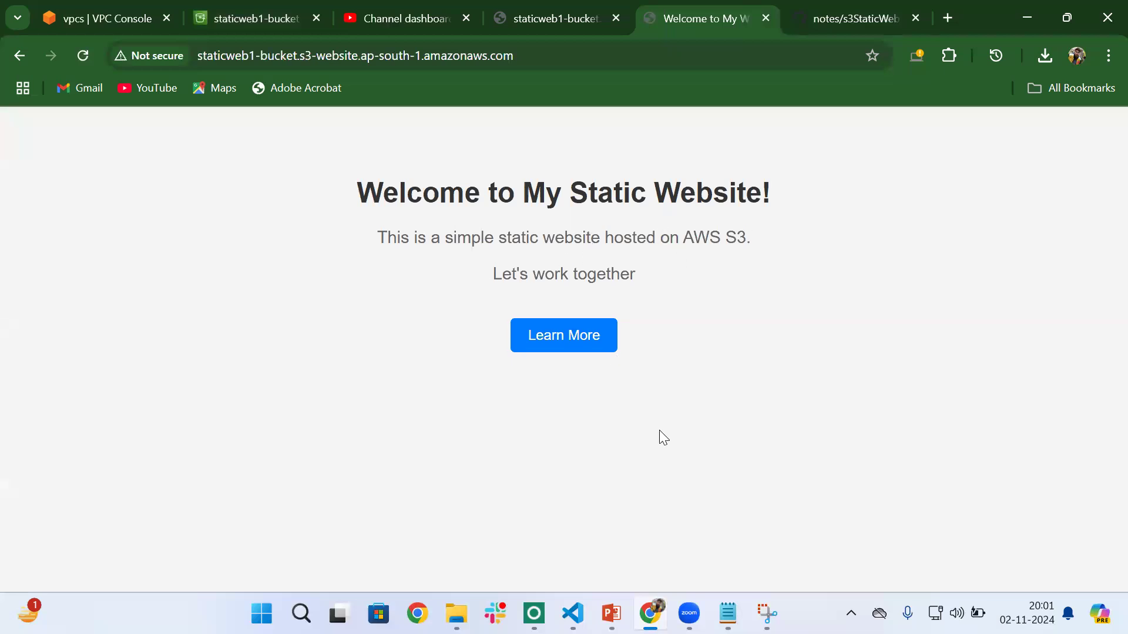
- Switch to VS Code, examine the source of the Desktop index.html, and return to the hosted website in Chrome for comparison
mouse_move(573, 614)
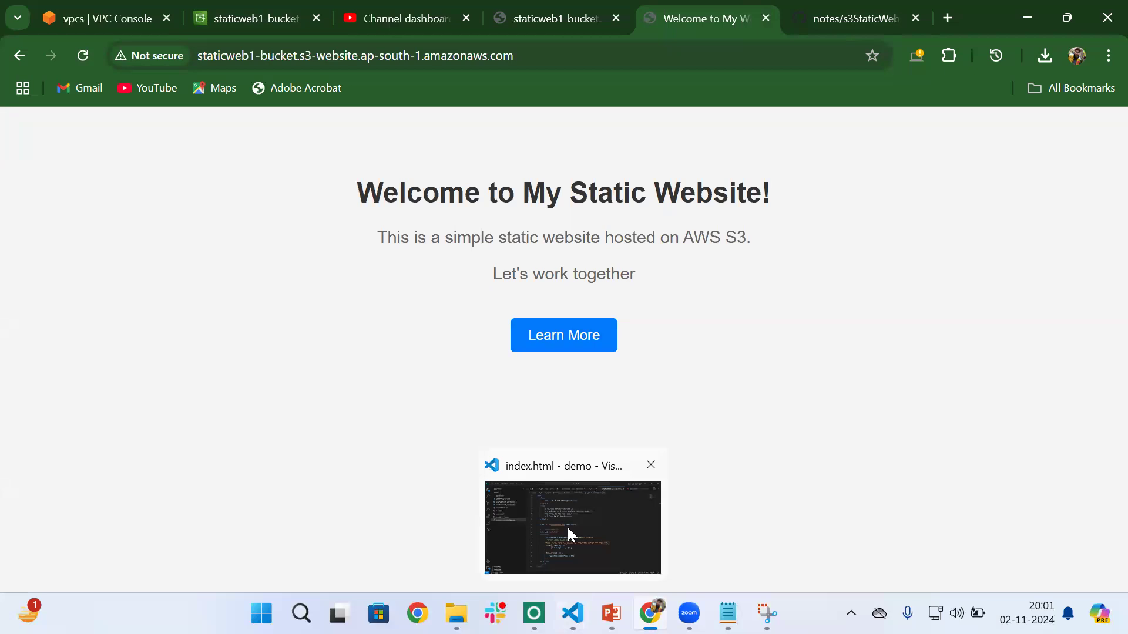
left_click(567, 527)
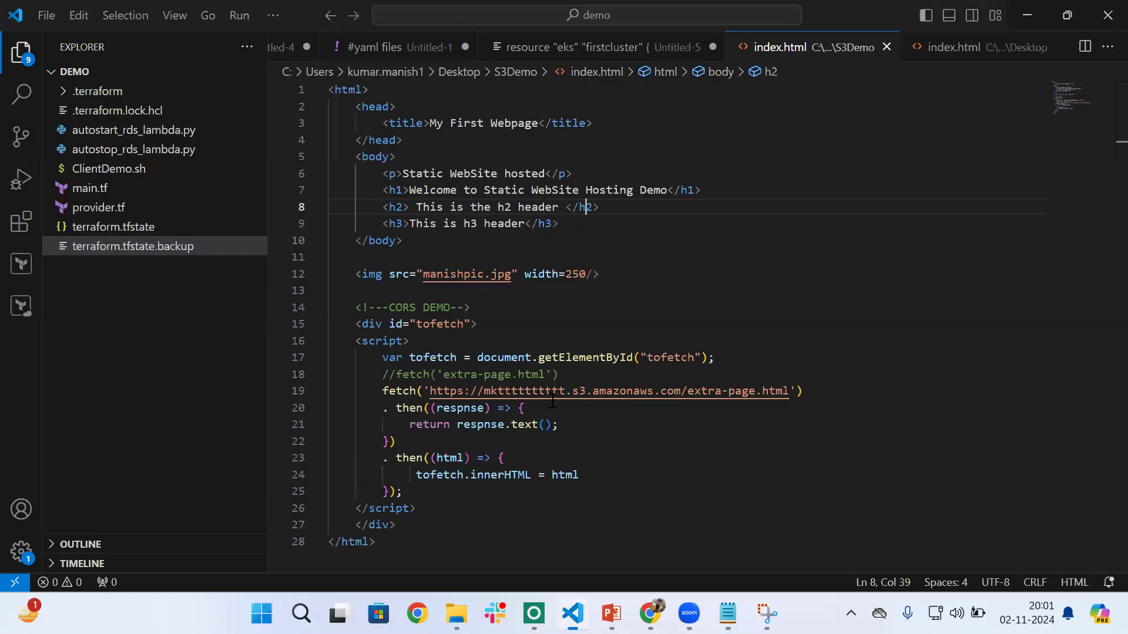
left_click(958, 49)
left_click(631, 206)
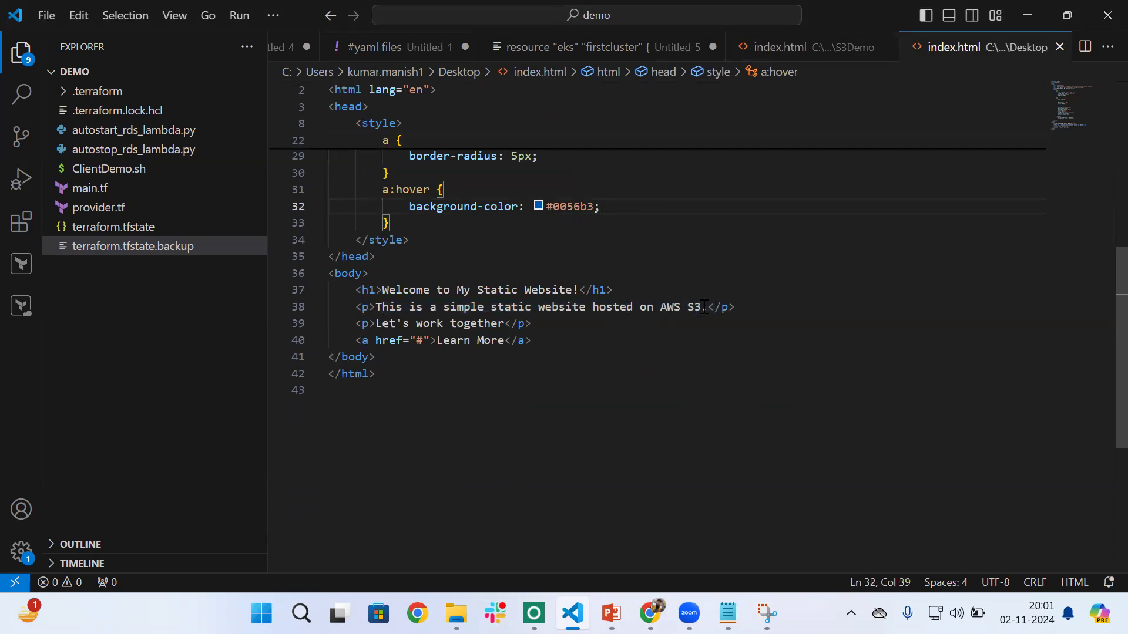
scroll(605, 367, "up", 5)
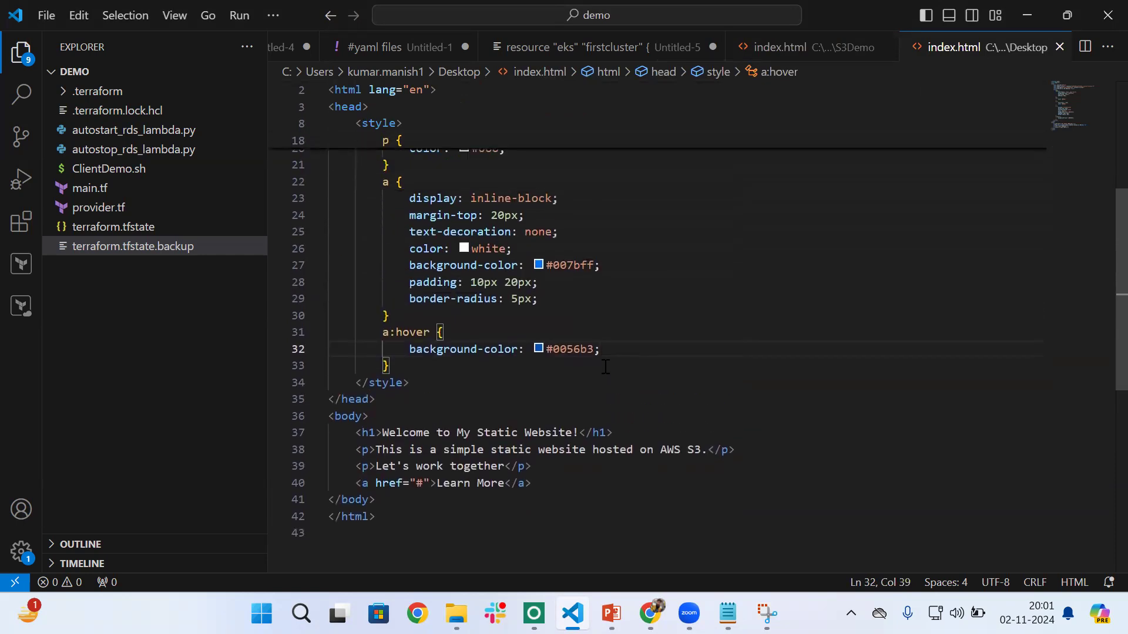
scroll(605, 367, "down", 2)
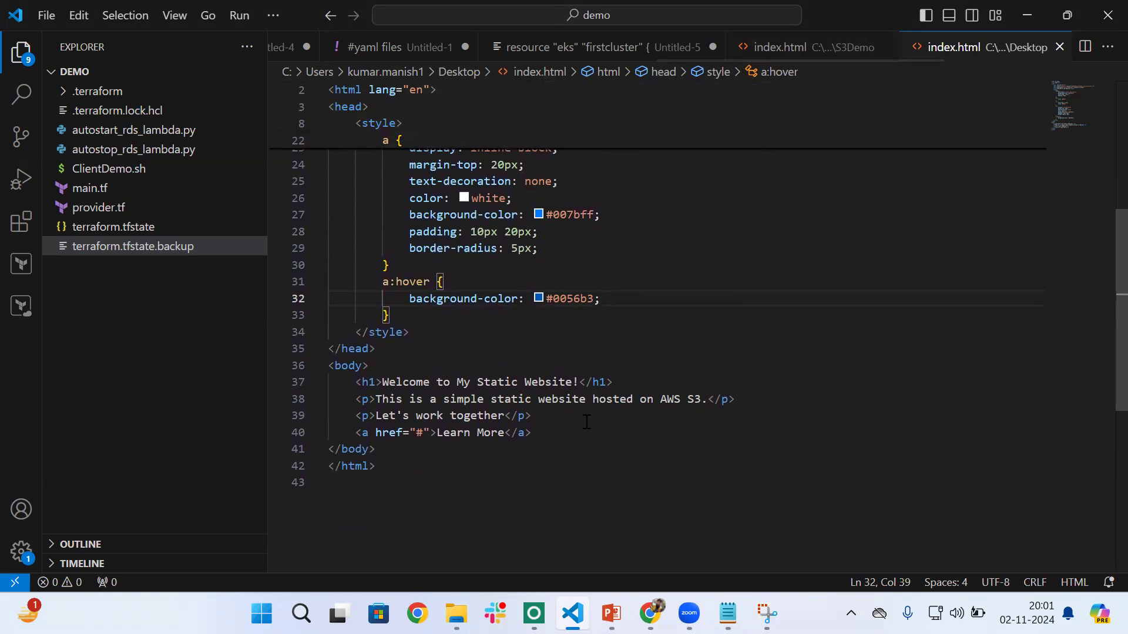
mouse_move(650, 614)
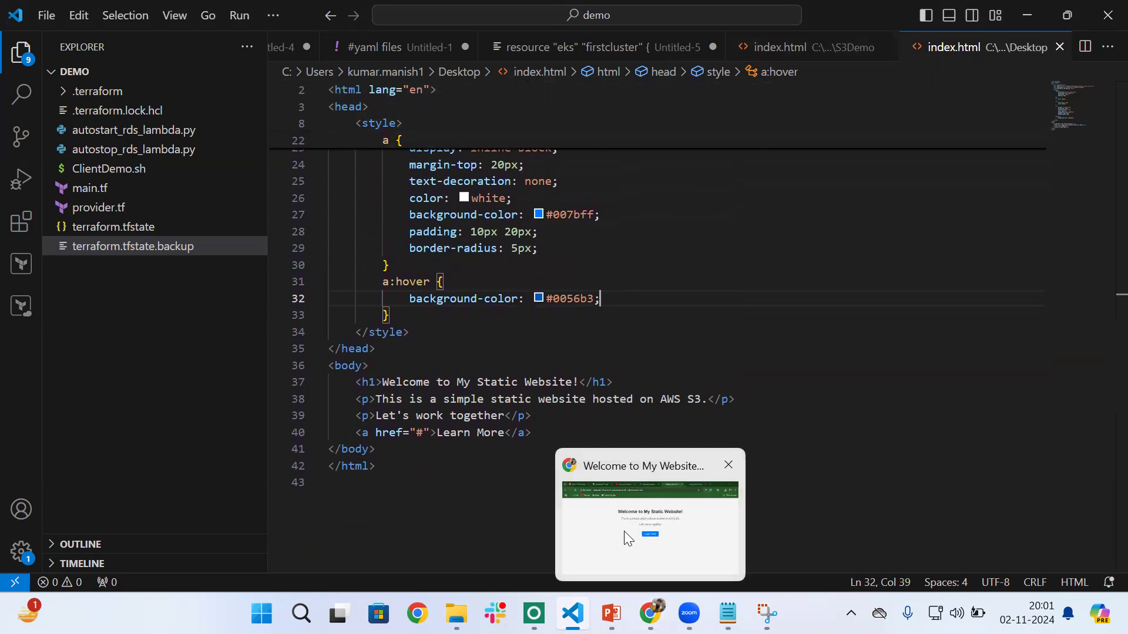
left_click(624, 531)
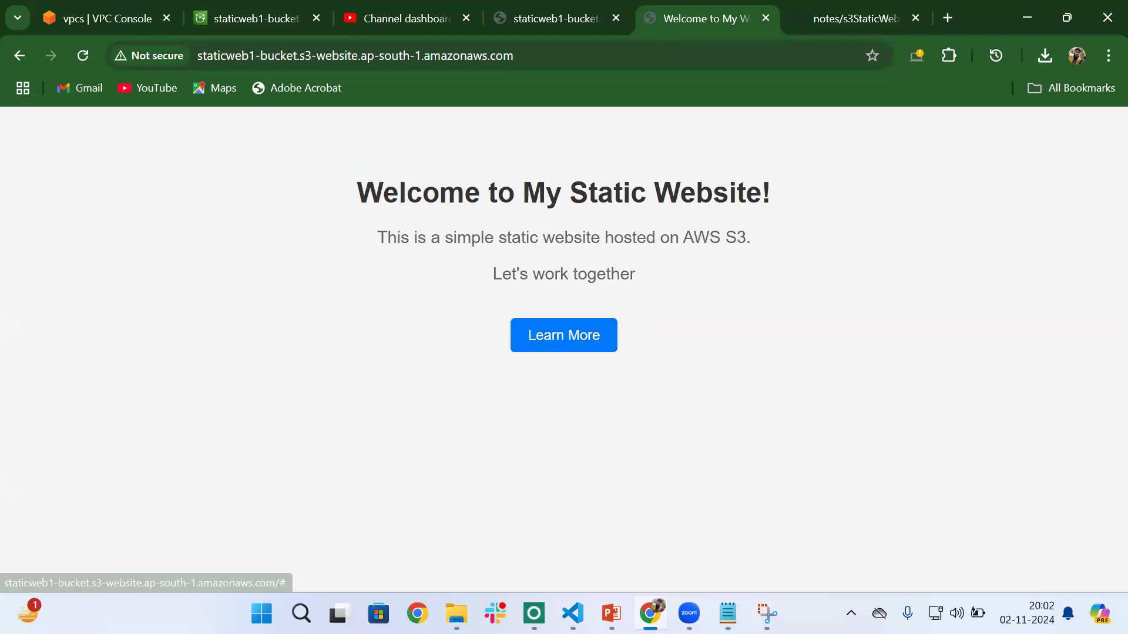
mouse_move(689, 613)
left_click(868, 521)
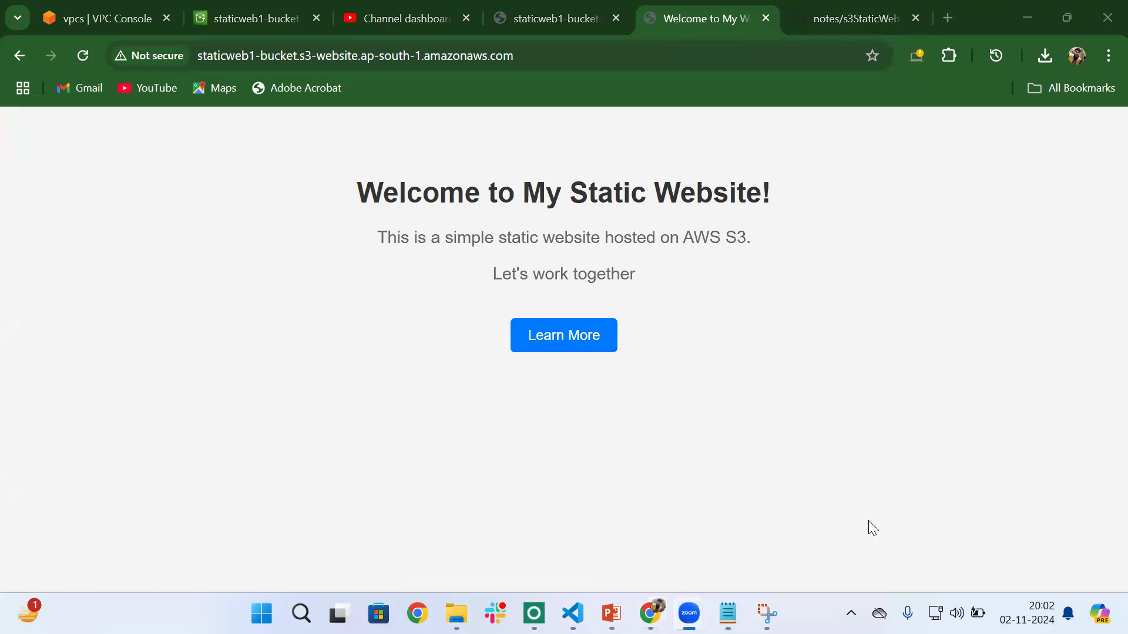